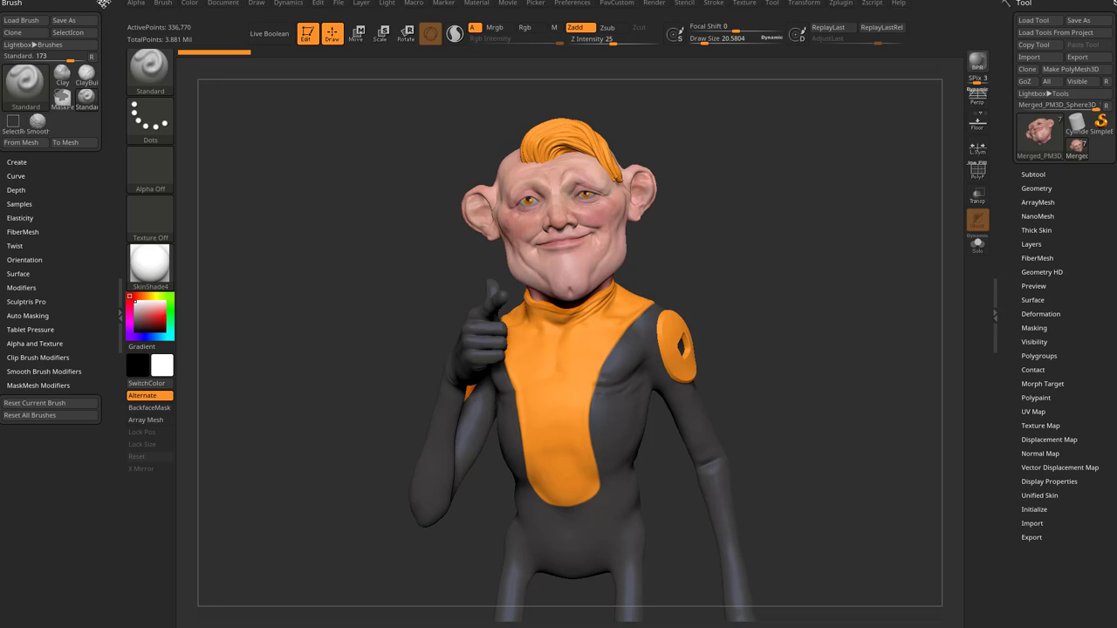
Step: Dock the Alpha palette in the side tray and expand its BasRelief settings
left_click(137, 3)
left_click(133, 16)
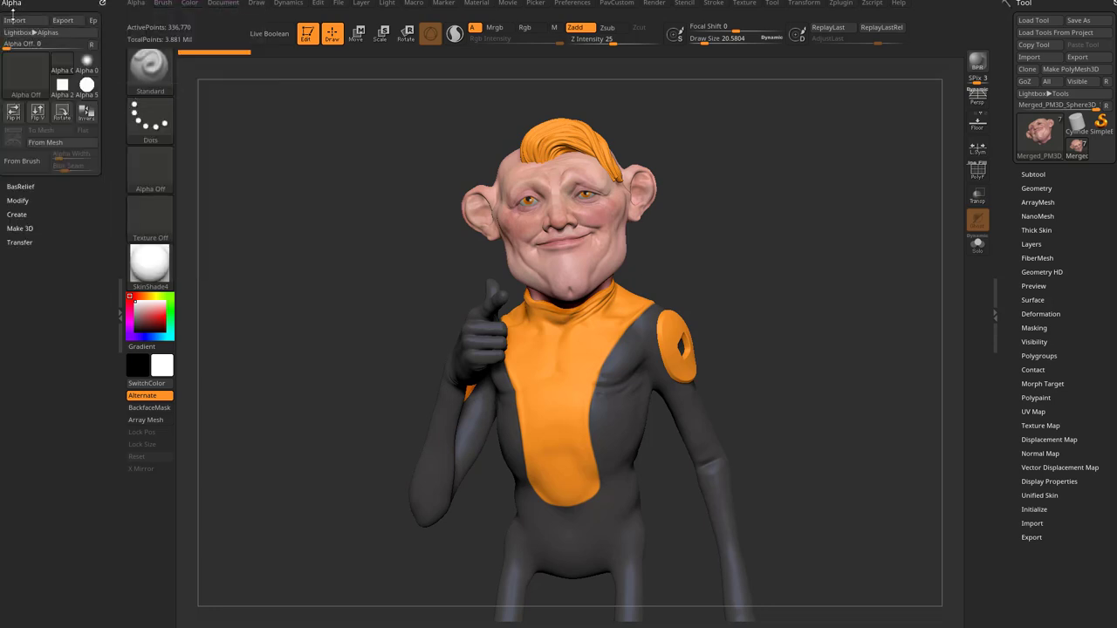
left_click(26, 186)
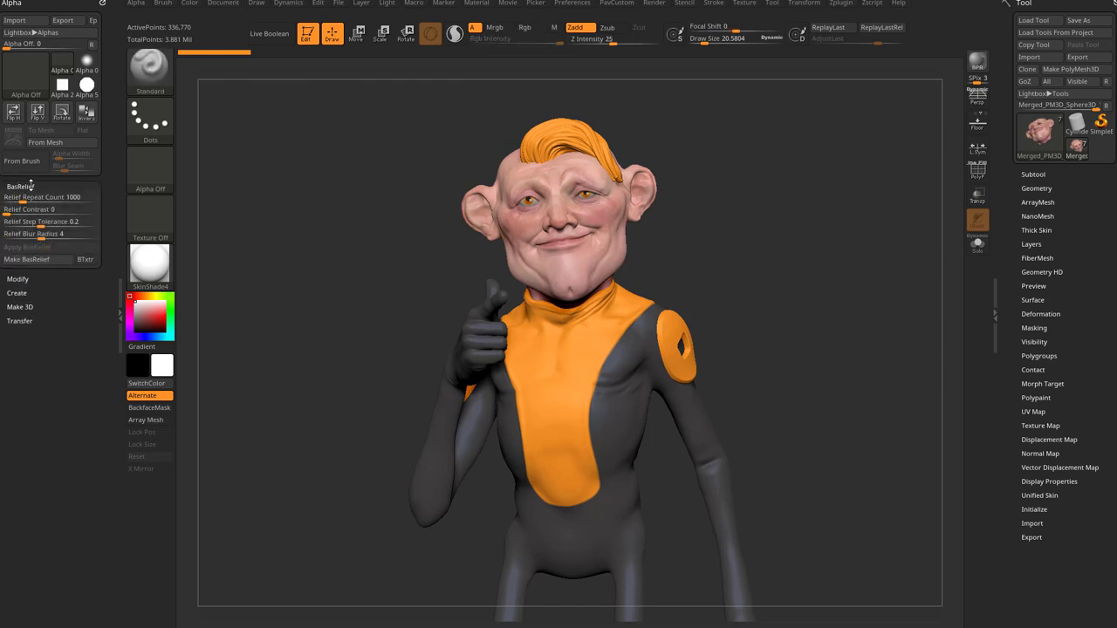
Step: Expand the Subtool list and look over its Project BasRelief settings
left_click(1033, 174)
key("shift")
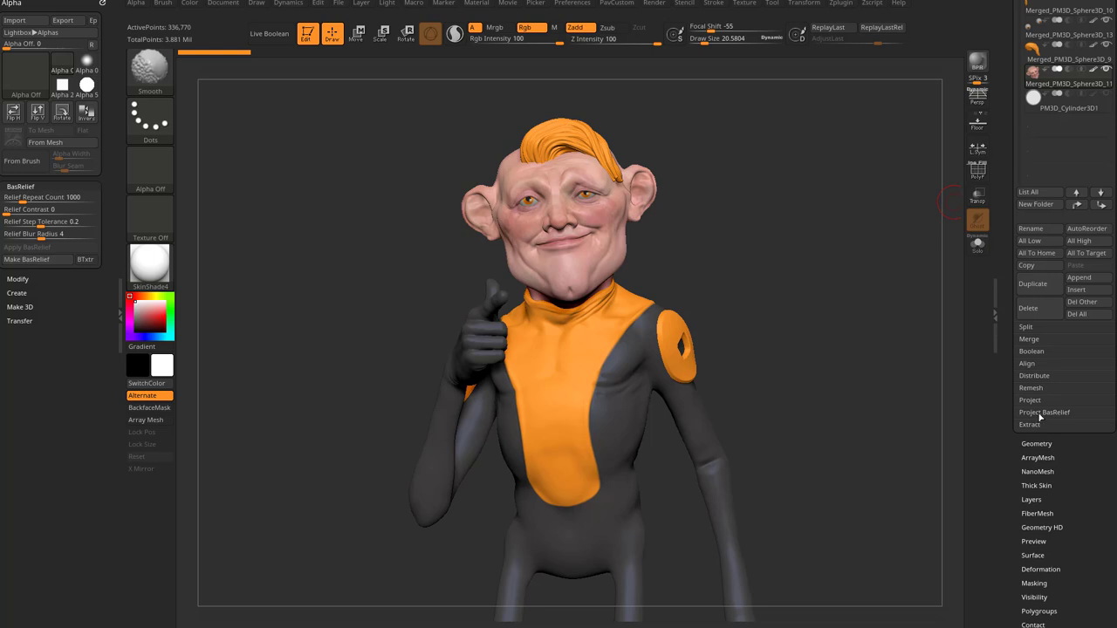
left_click(1043, 414)
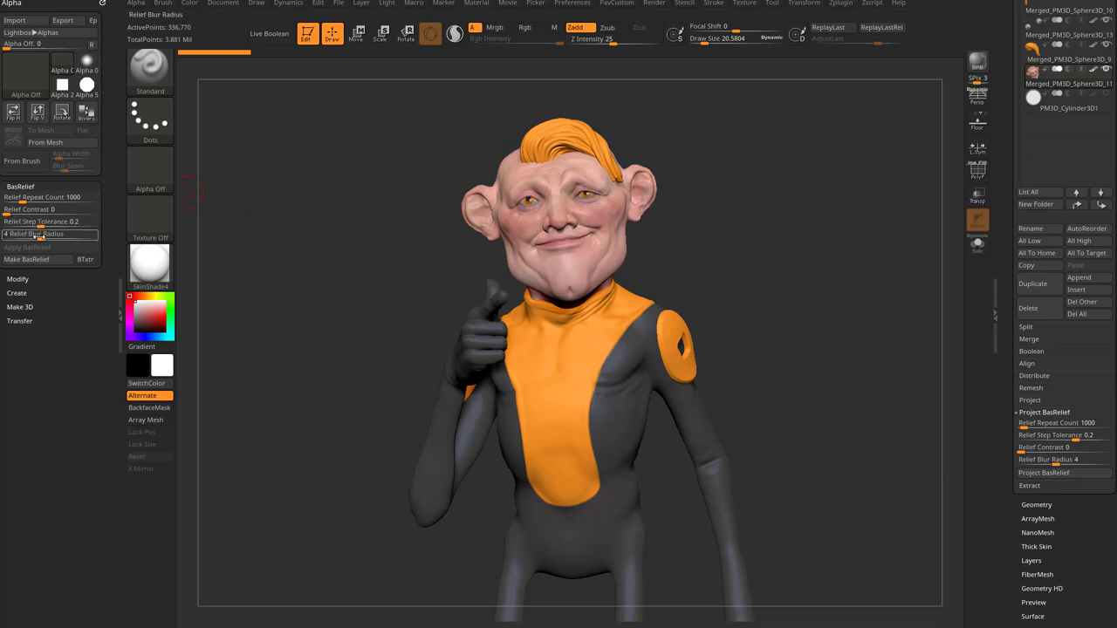
left_click_drag(1009, 311, 1012, 439)
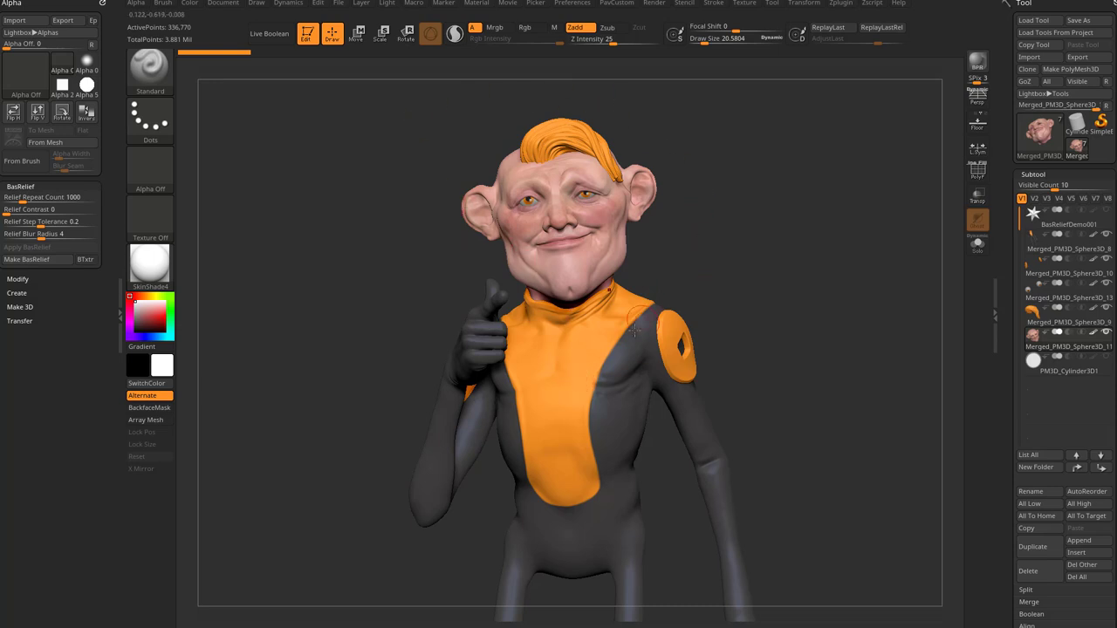
Step: Zoom the document out and change its background to a lighter grey
left_click(224, 3)
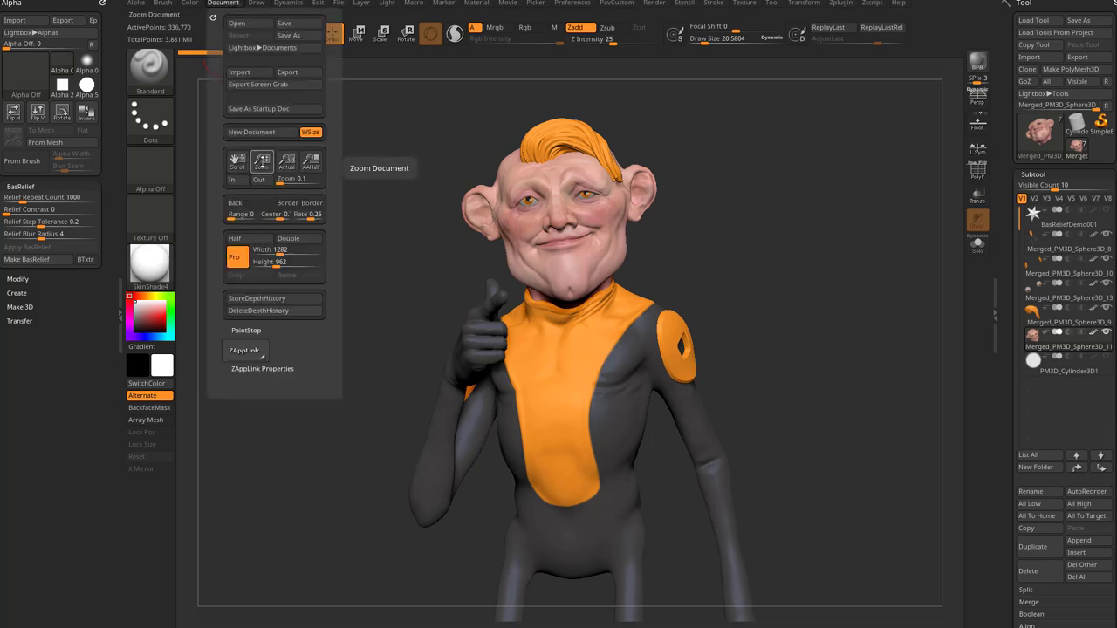
left_click_drag(261, 161, 261, 161)
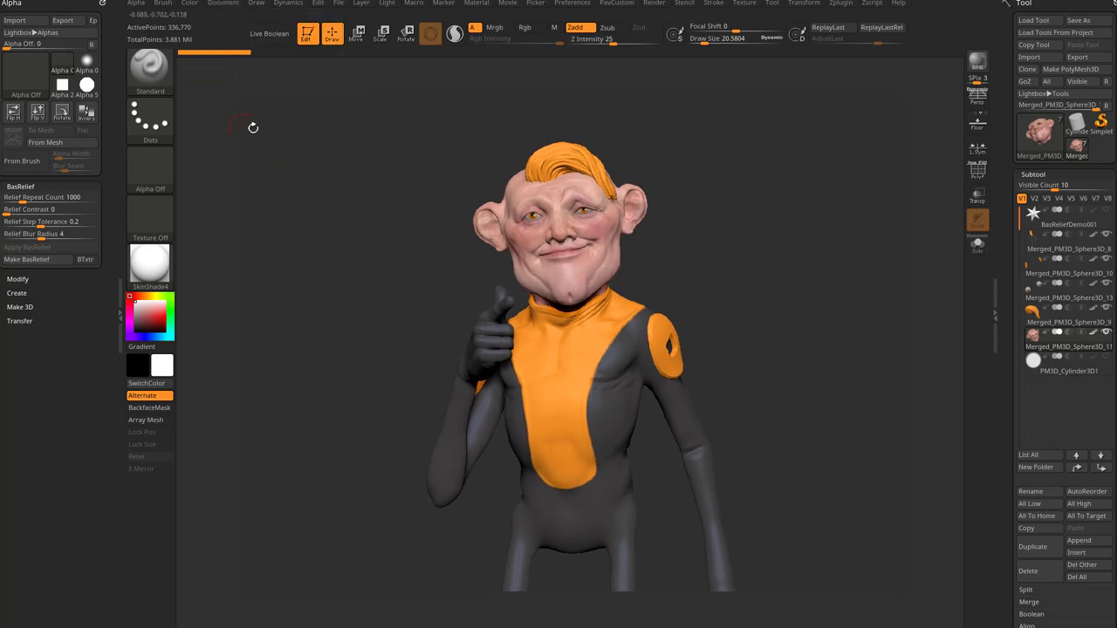
left_click(223, 3)
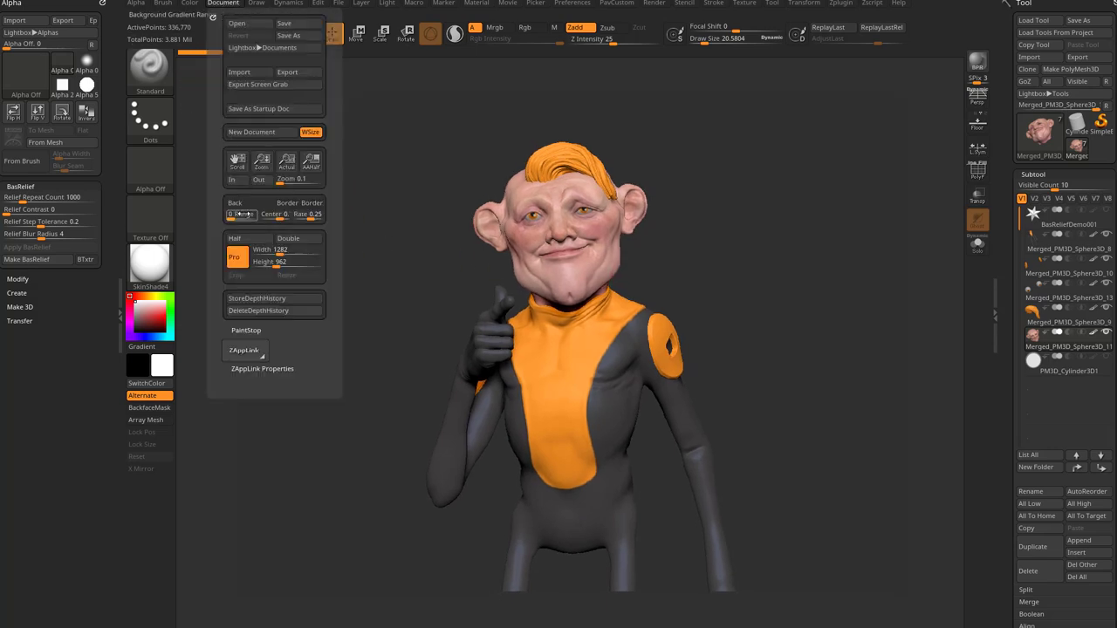
left_click_drag(243, 208, 132, 318)
Step: Zoom the document back in and frame the character from the thighs up inside the canvas
left_click(219, 5)
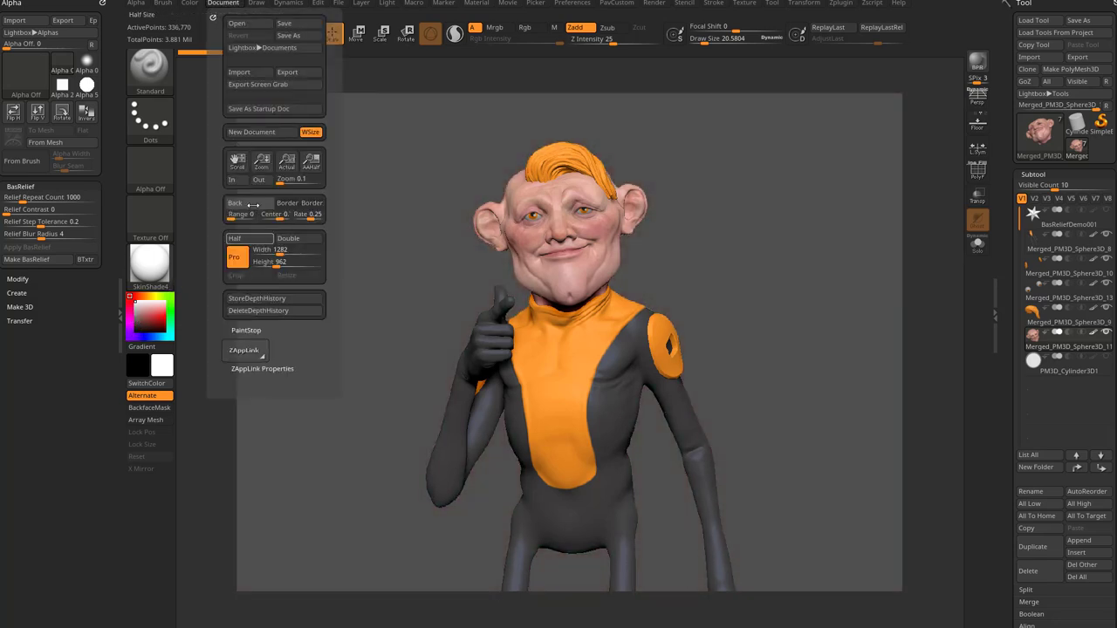
mouse_move(262, 162)
left_mouse_down()
mouse_move(260, 172)
mouse_move(262, 163)
left_mouse_up()
left_click_drag(748, 260, 818, 398)
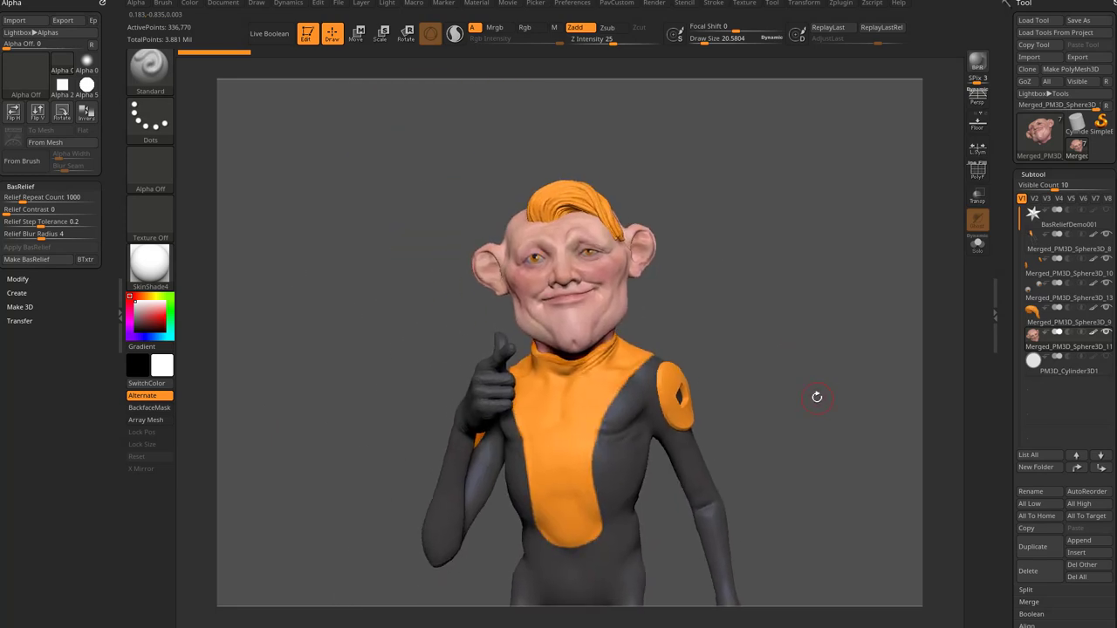
left_click_drag(783, 314, 754, 361)
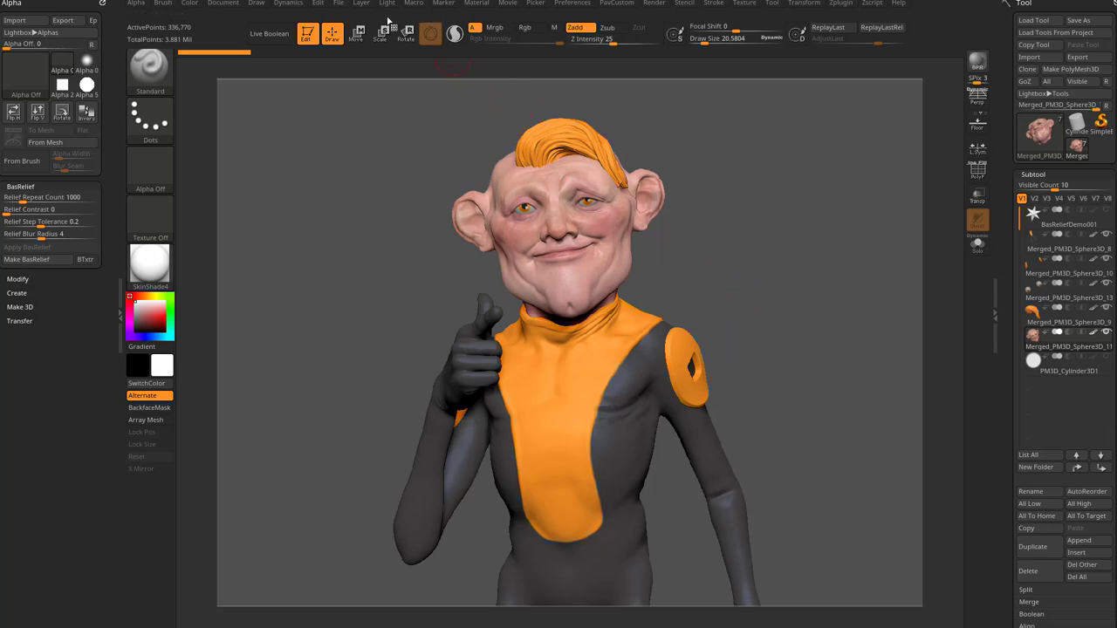
Step: Store the current camera angle as the Front view in the ZAppLink properties
left_click(222, 3)
left_click(249, 368)
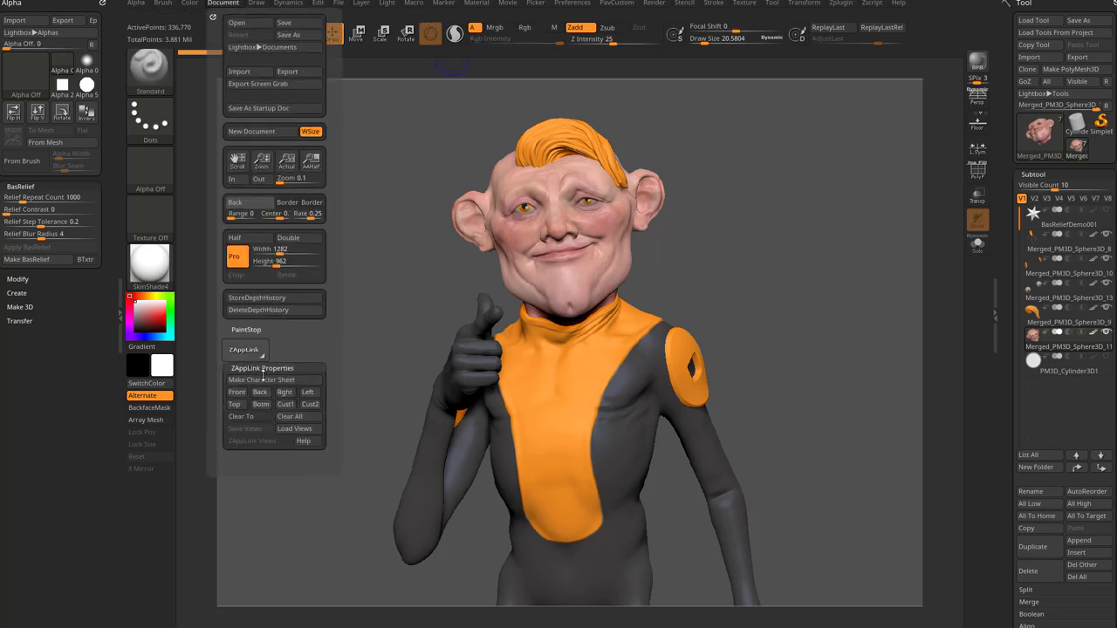
left_click(237, 393)
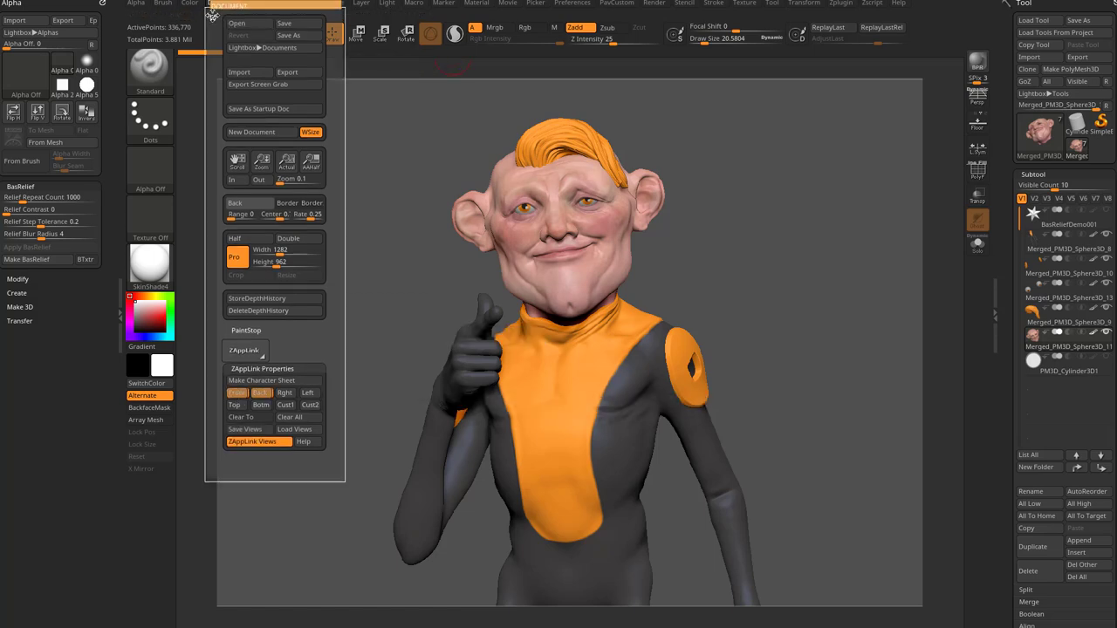
Step: Dock the Document palette in the side tray below the Alpha palette
left_click(212, 12)
left_click(228, 7)
left_click_drag(214, 13, 65, 375)
left_click_drag(111, 234, 112, 429)
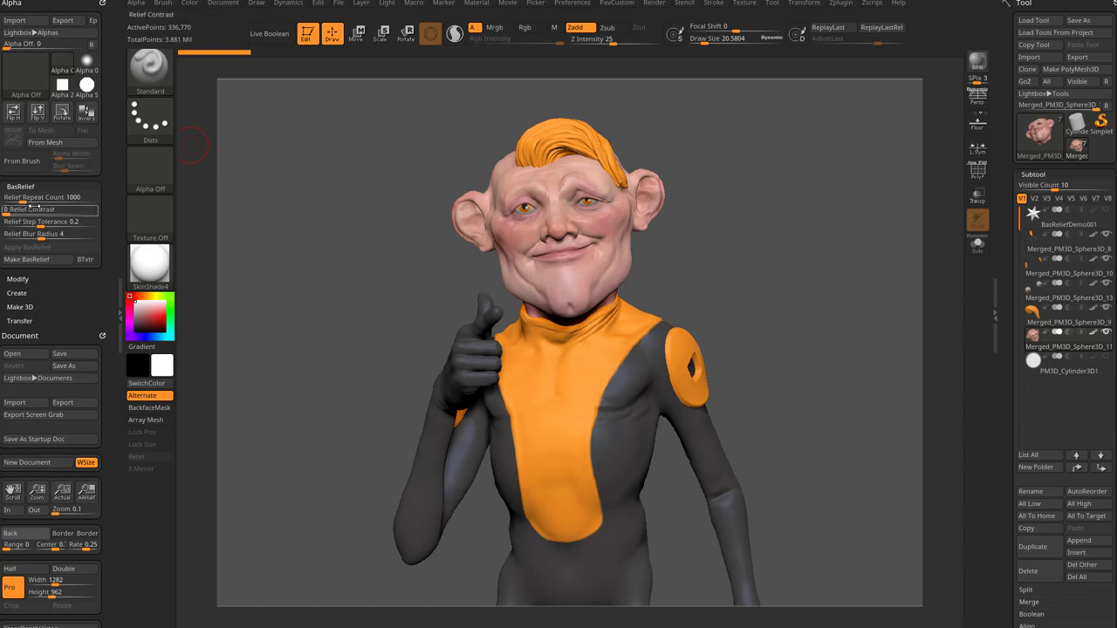
Step: Make a BasRelief alpha from the framed character and check its preview among the alphas
left_click(20, 265)
mouse_move(157, 167)
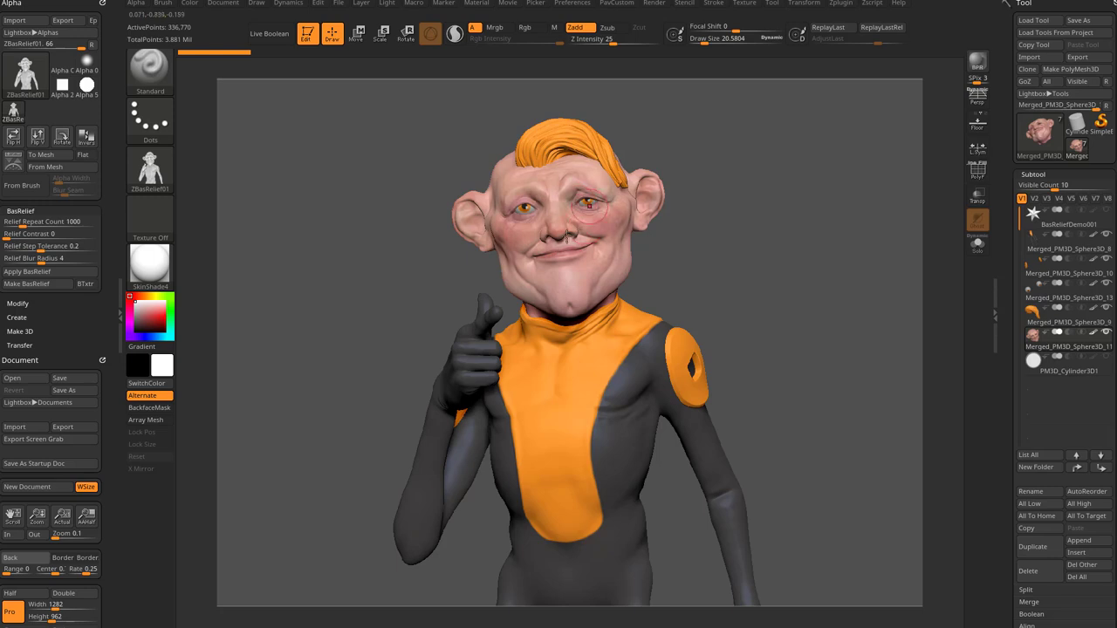
left_click(152, 171)
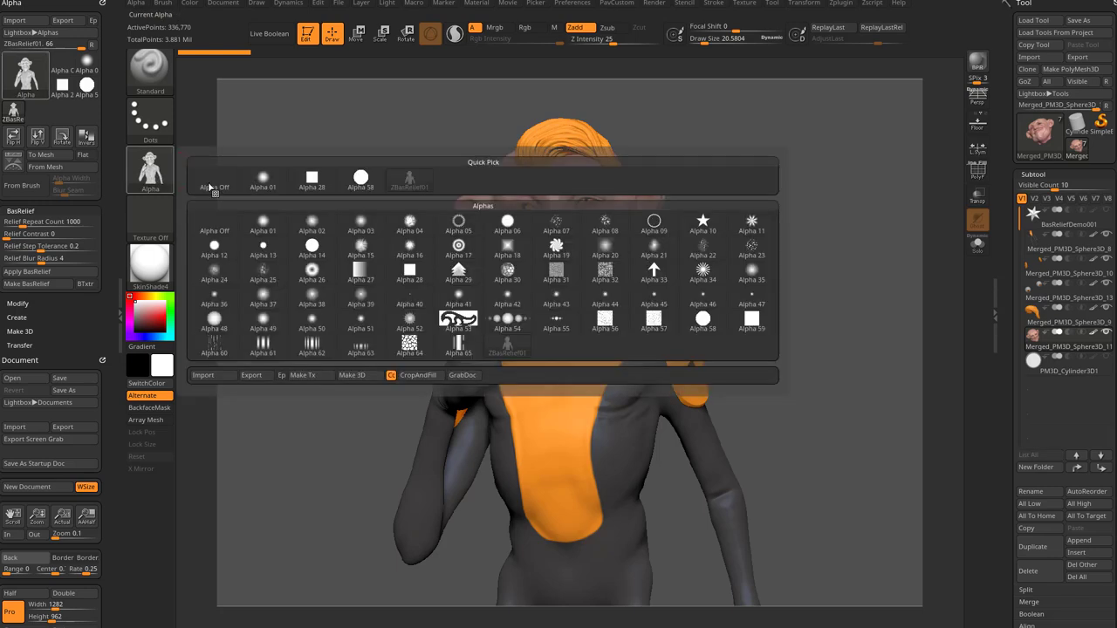
mouse_move(411, 178)
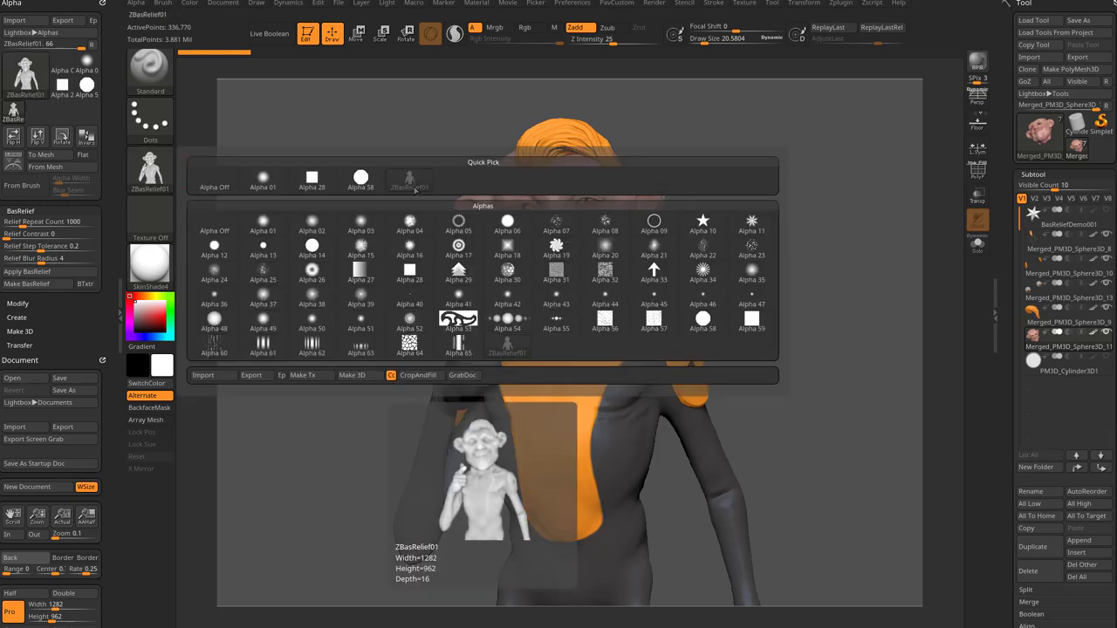
mouse_move(153, 172)
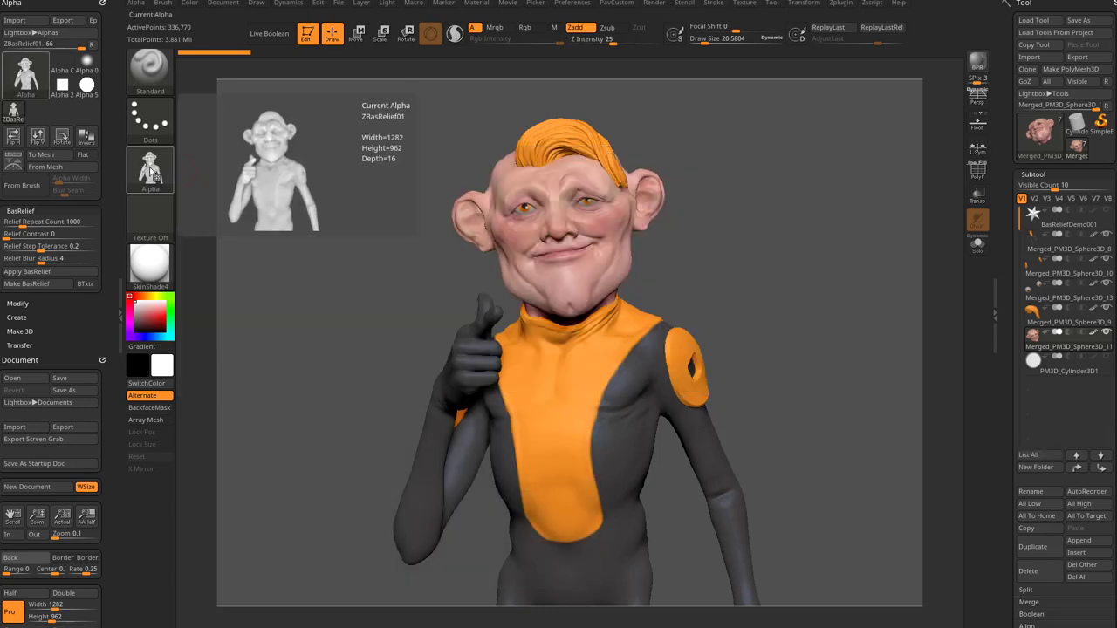
Step: Clone the Standard brush with the relief alpha and set its stroke to DragRect
left_click(149, 63)
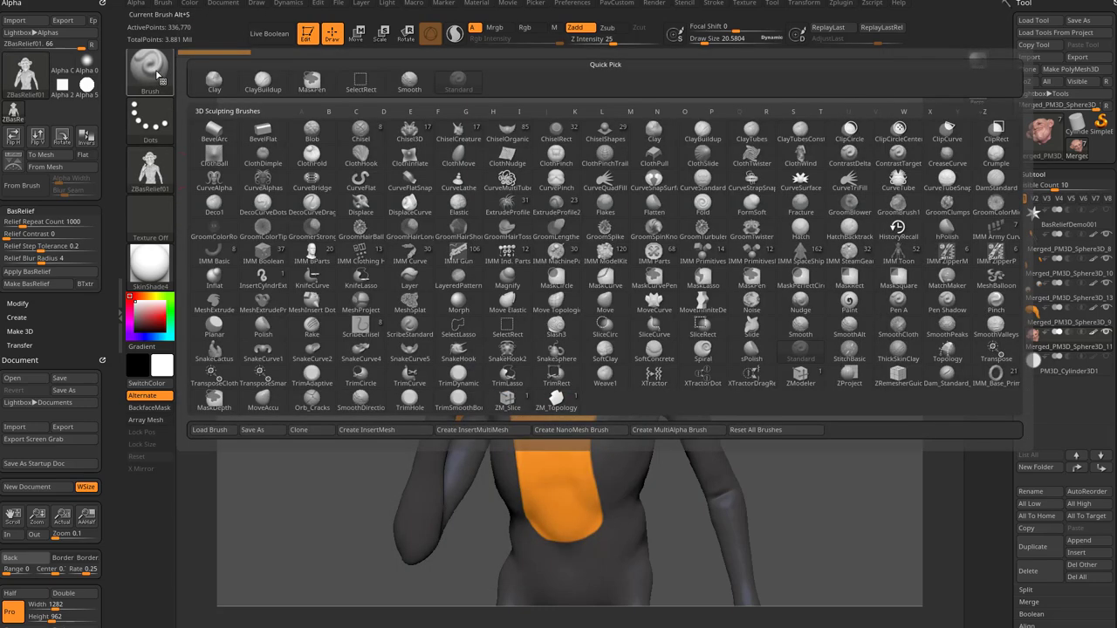
left_click(297, 430)
left_click(150, 118)
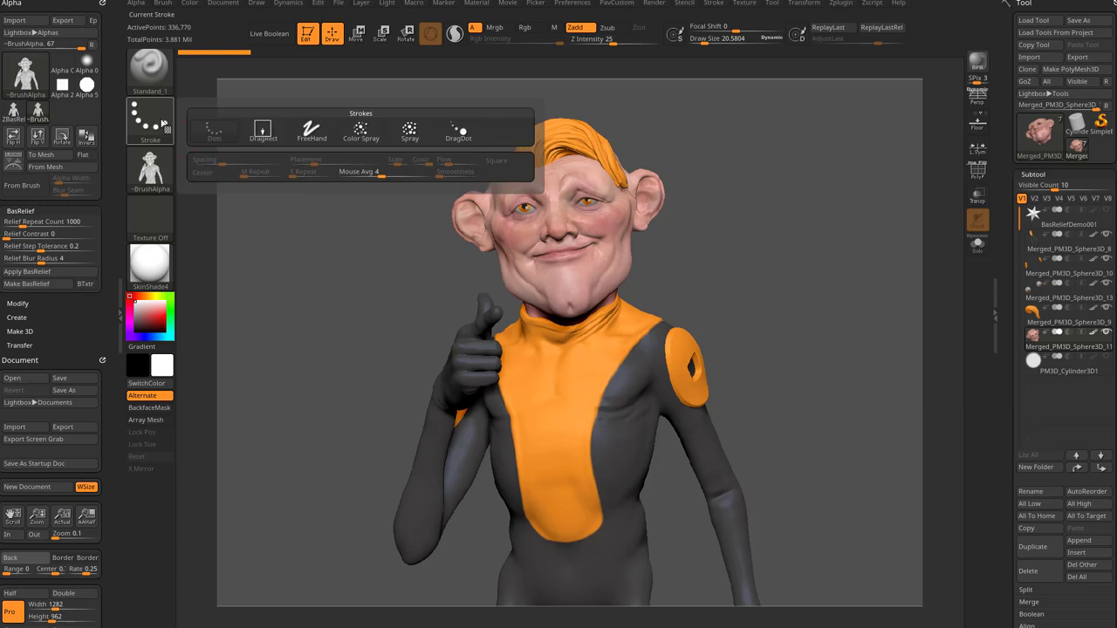
left_click(267, 131)
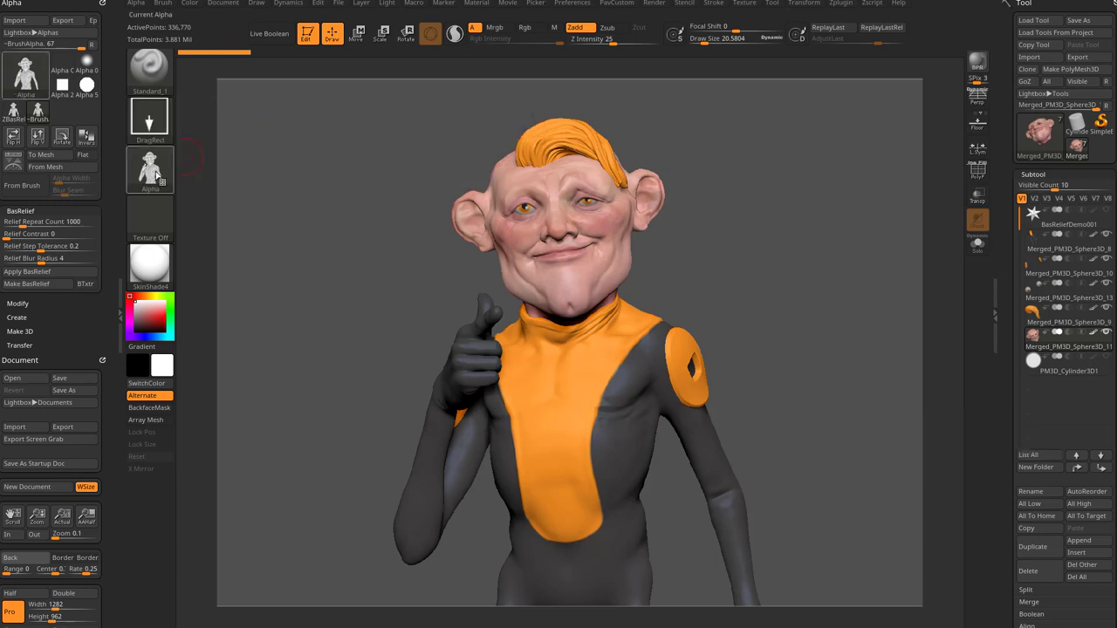
Step: Select the PM3D_Cylinder3D1 subtool, isolate it with Solo and frame the disc face-on
left_click(1047, 368)
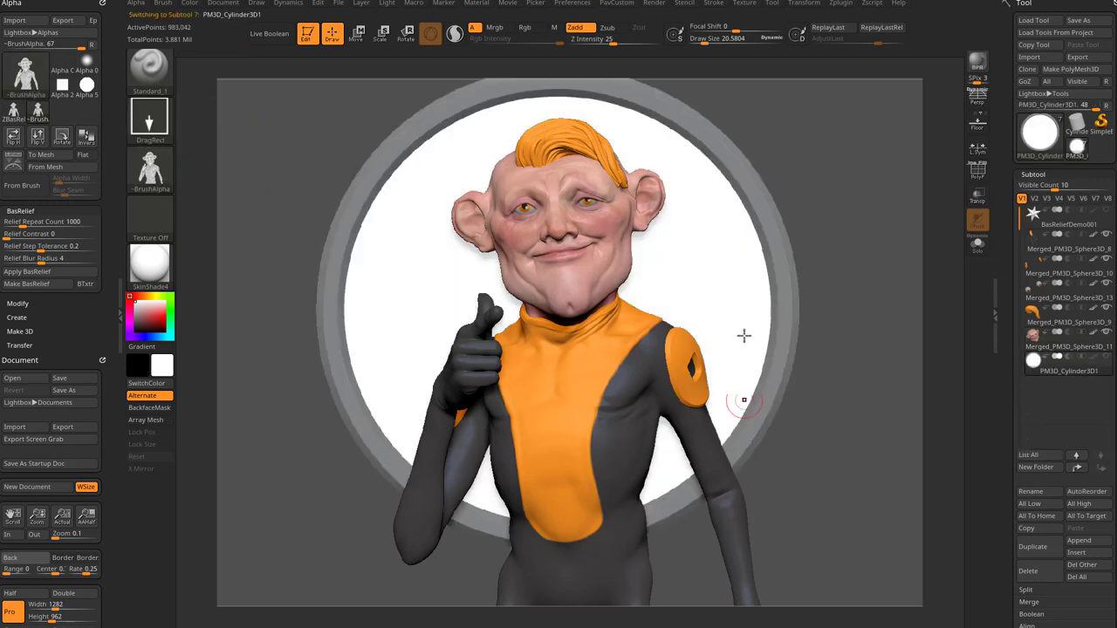
left_click(978, 246)
left_click_drag(861, 254, 794, 256)
left_click(977, 171)
left_click_drag(847, 232, 916, 236)
left_click(969, 179)
mouse_move(851, 327)
left_mouse_down("alt")
mouse_move(849, 279)
mouse_move(874, 329)
left_mouse_up("alt")
Step: Try stamping the relief on the disc and switch the material to StartupMaterial
left_click_drag(565, 393, 559, 582)
key("ctrl+z")
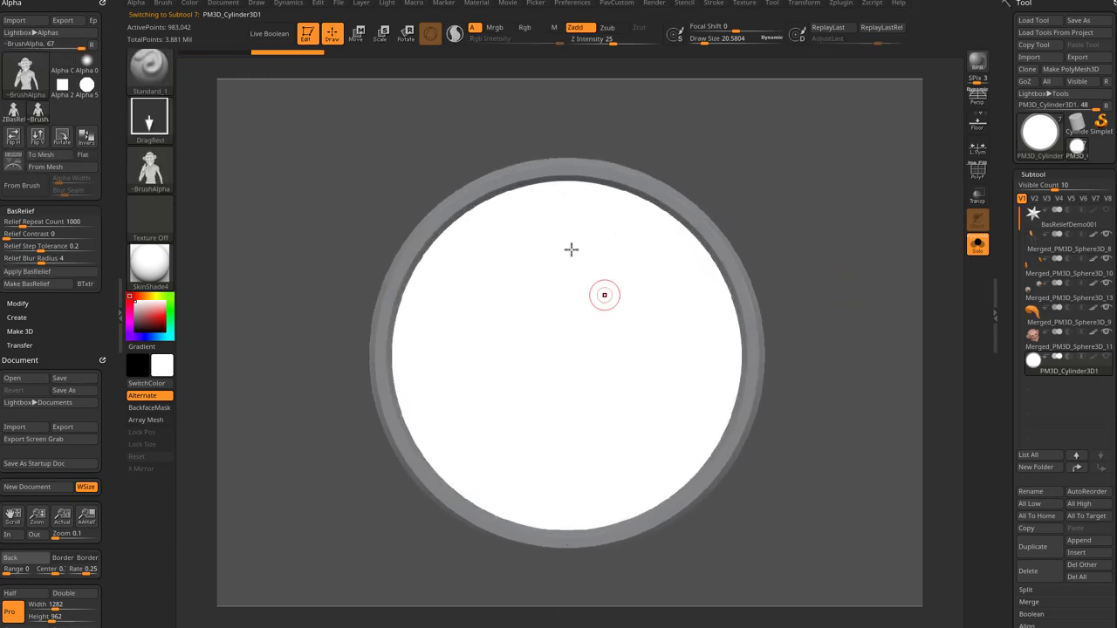
left_click(150, 261)
left_click(212, 313)
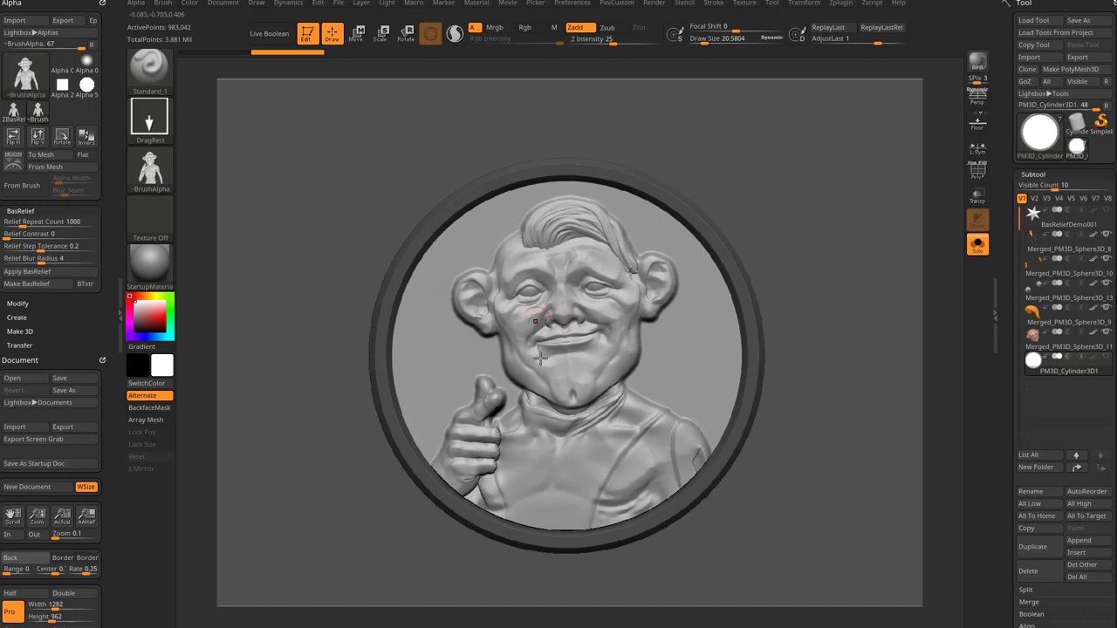
Step: Inspect the stamped relief from an angle, try adjusting the last stroke, and undo it
left_click_drag(786, 144, 853, 114)
mouse_move(879, 41)
left_mouse_down()
mouse_move(844, 47)
mouse_move(876, 50)
left_mouse_up()
key("ctrl+z")
Step: Set the brush's Focal Shift to -100 and test relief stamps of different sizes on the disc, undoing each one
left_click_drag(845, 274, 835, 273, "shift")
left_click_drag(558, 379, 557, 315)
key("ctrl+z")
left_click_drag(563, 410, 553, 288)
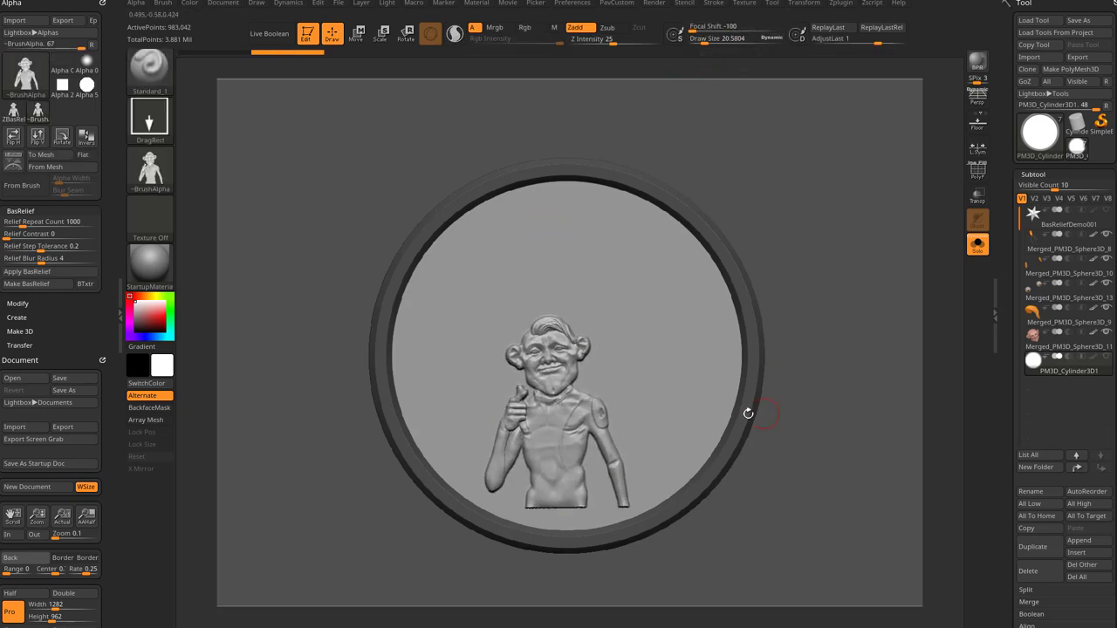
key("ctrl+z")
left_click_drag(563, 417, 730, 142)
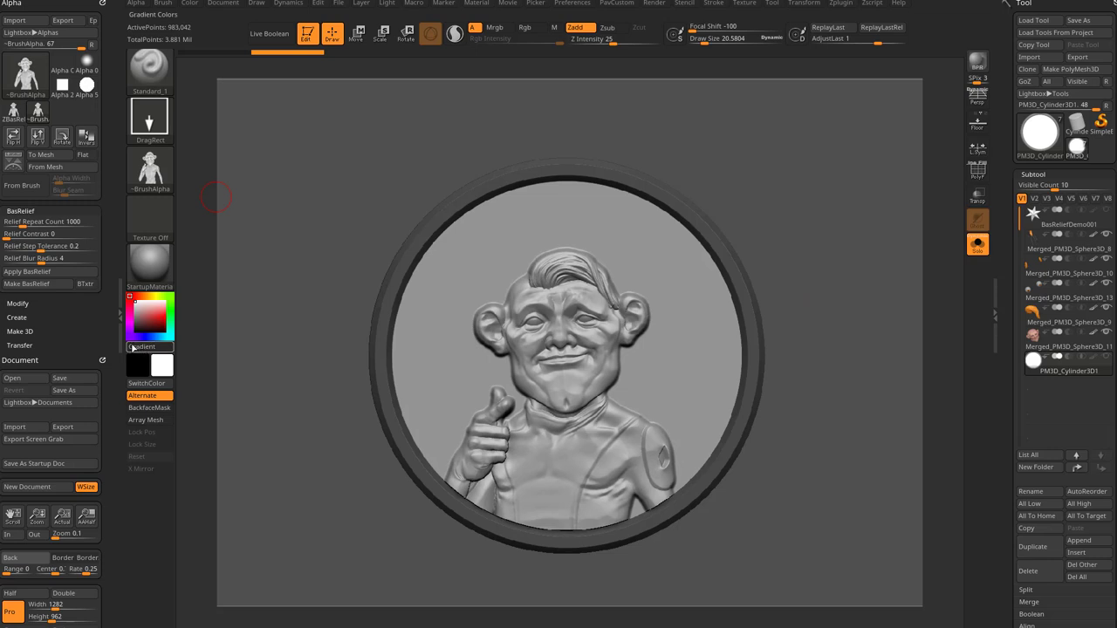
key("ctrl+z")
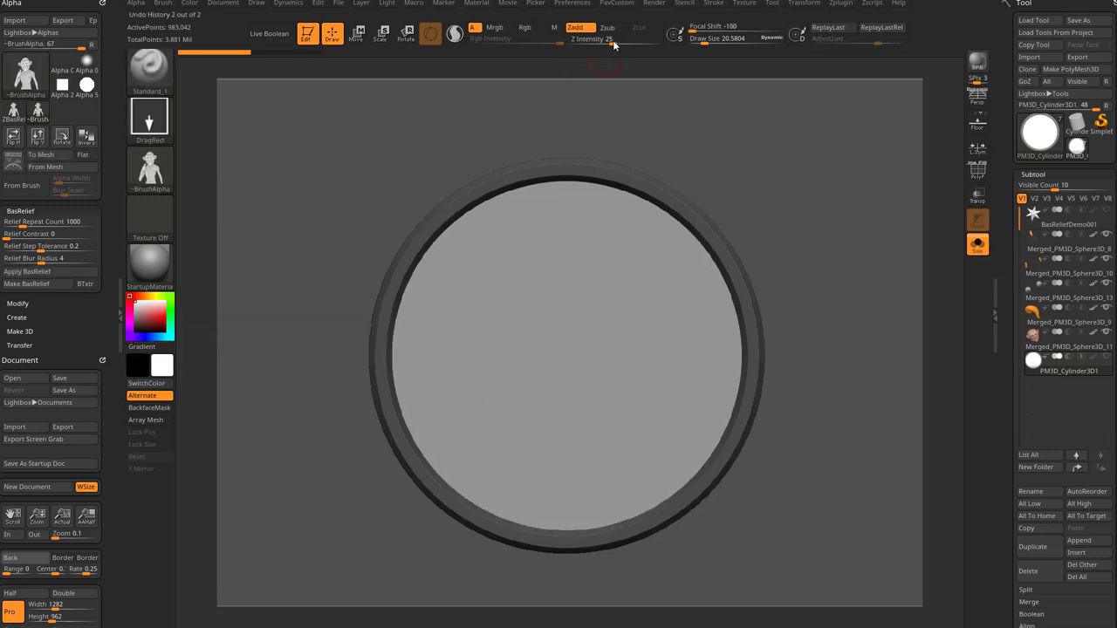
Step: Stamp the relief on the disc at Z Intensity 25, 6 and 60 to compare the depth
left_click_drag(558, 404, 577, 190)
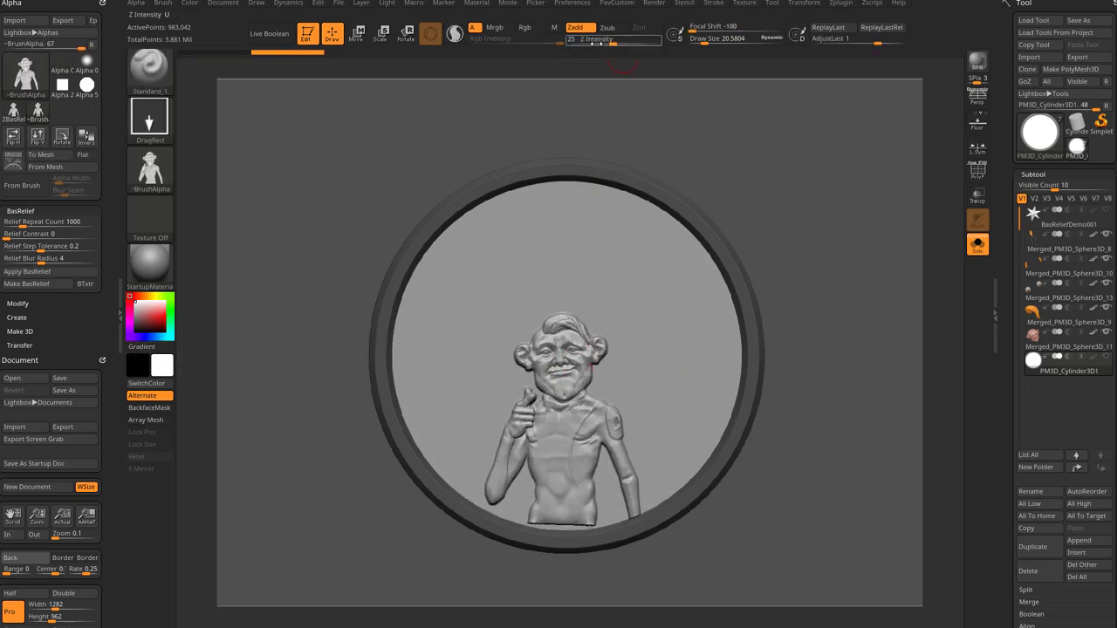
left_click_drag(613, 42, 591, 42)
key("Return")
left_click_drag(490, 357, 465, 186)
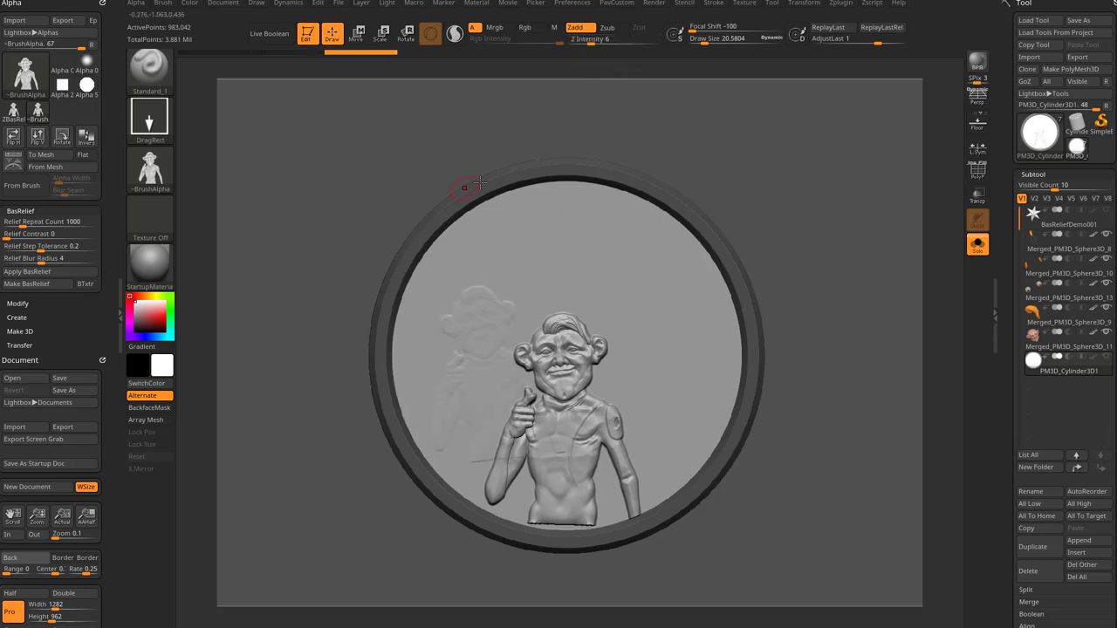
left_click(637, 41)
left_click_drag(656, 369, 689, 196)
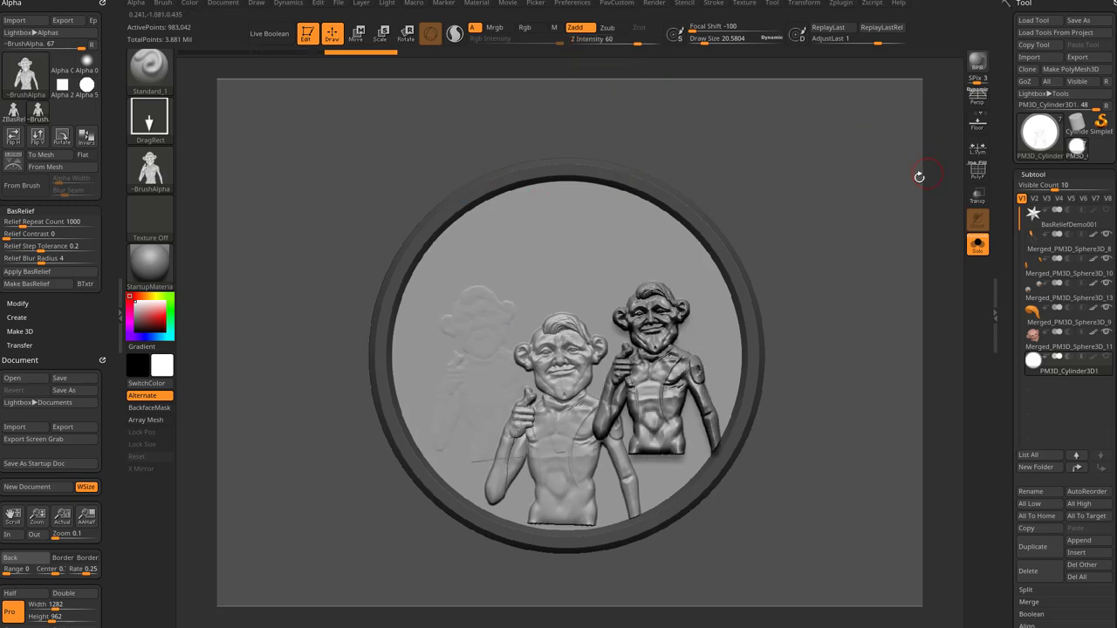
Step: Undo the three comparison stamps and set the Z Intensity to 25
key("ctrl+z")
key("ctrl+z")
key("ctrl+z")
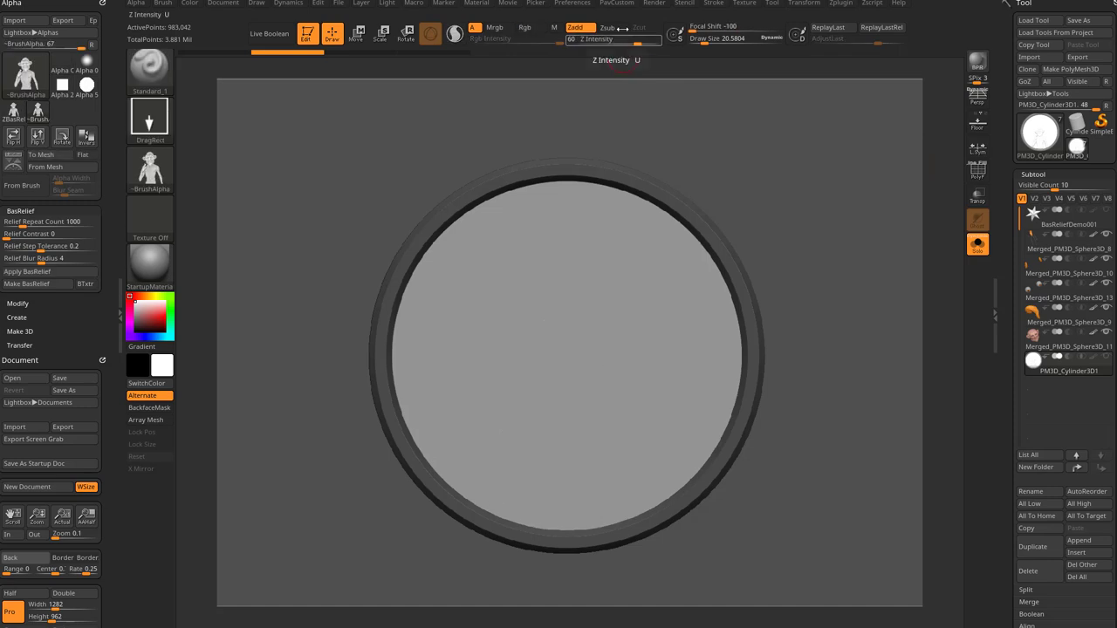
left_click(623, 40)
type("25")
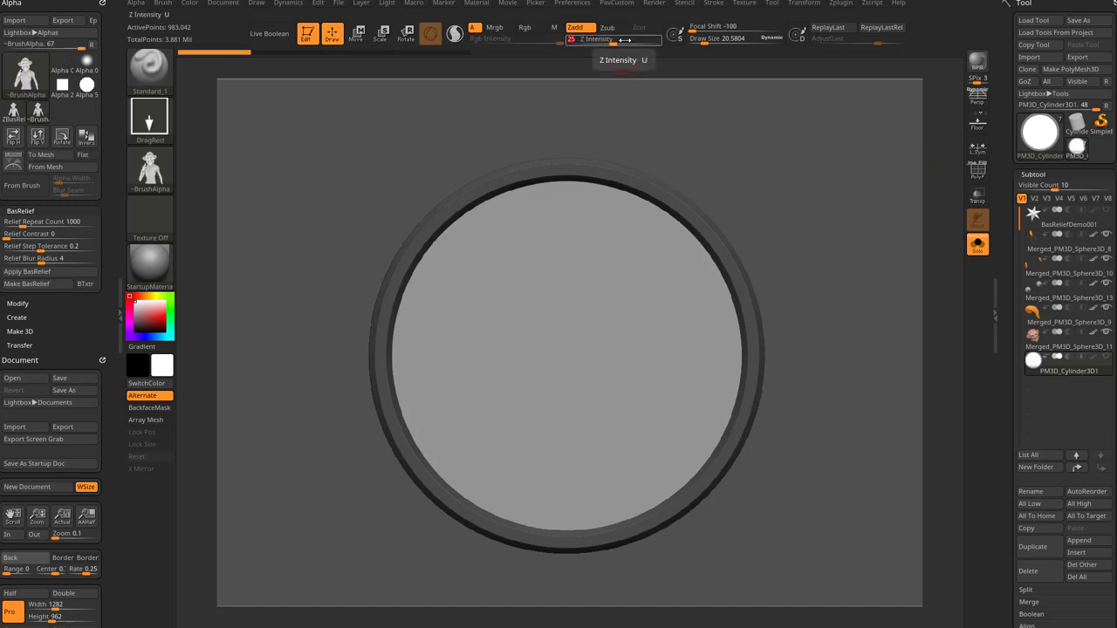
Step: Try stamping the relief into the disc with Zsub, undo it and return the brush to Zadd
left_click(610, 30)
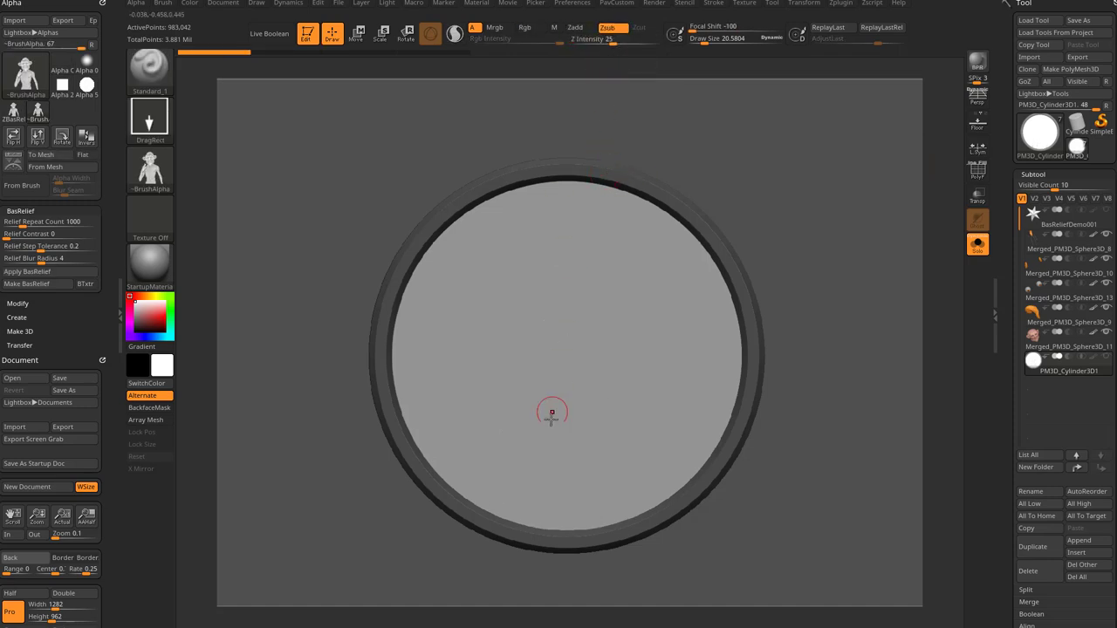
left_click_drag(553, 447, 579, 312)
key("ctrl+z")
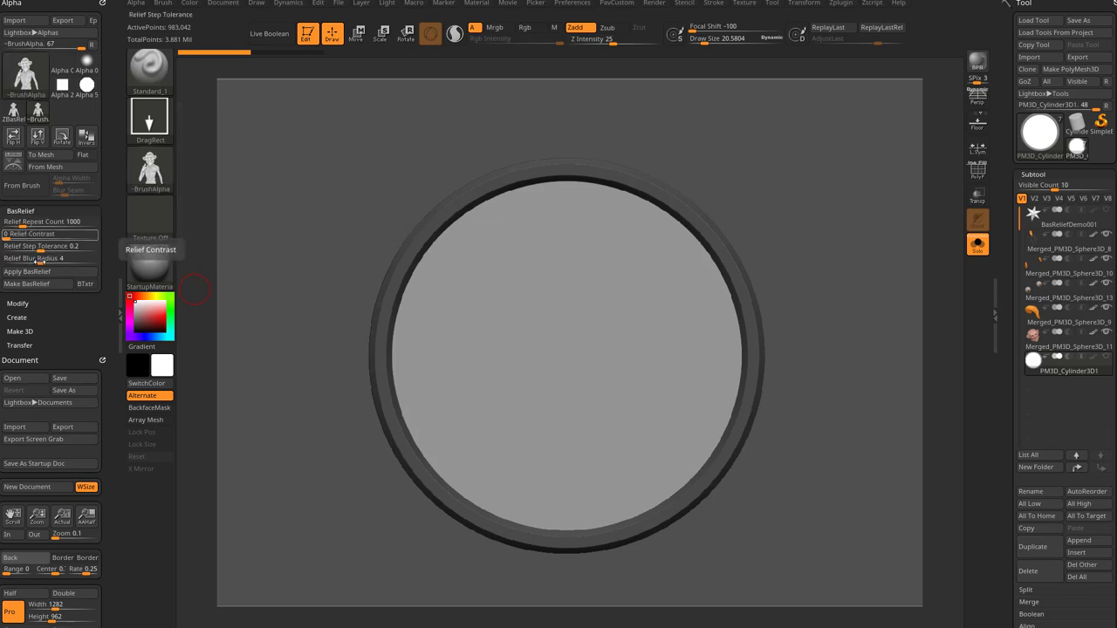
Step: Set the Relief Contrast to 1 and generate a bas-relief alpha from the disc in the current view
left_click(150, 167)
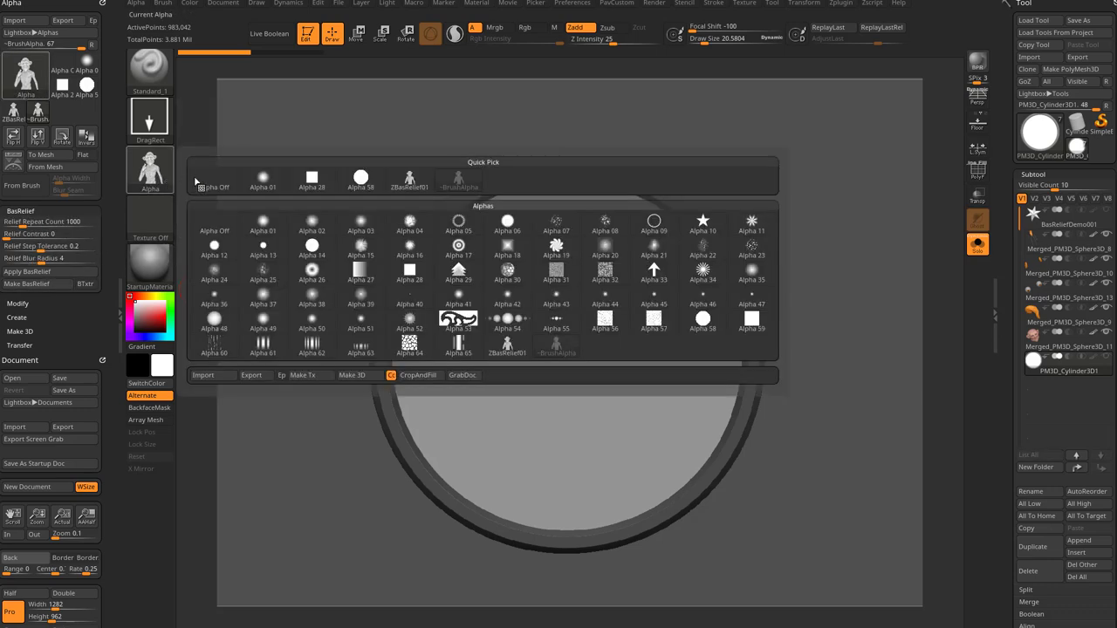
mouse_move(404, 191)
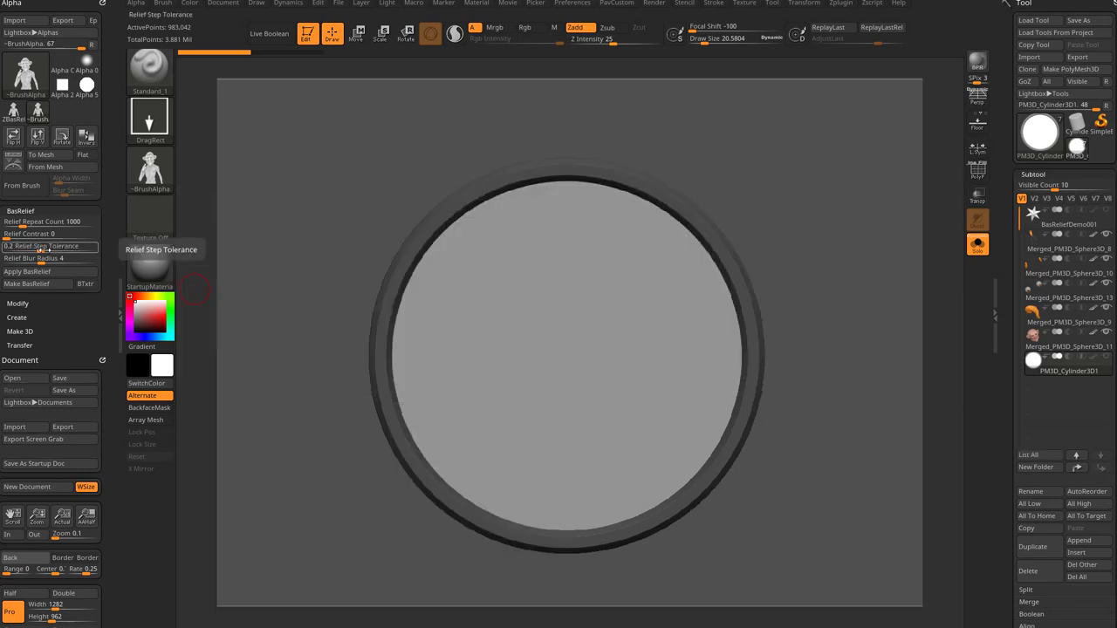
left_click_drag(19, 234, 111, 273)
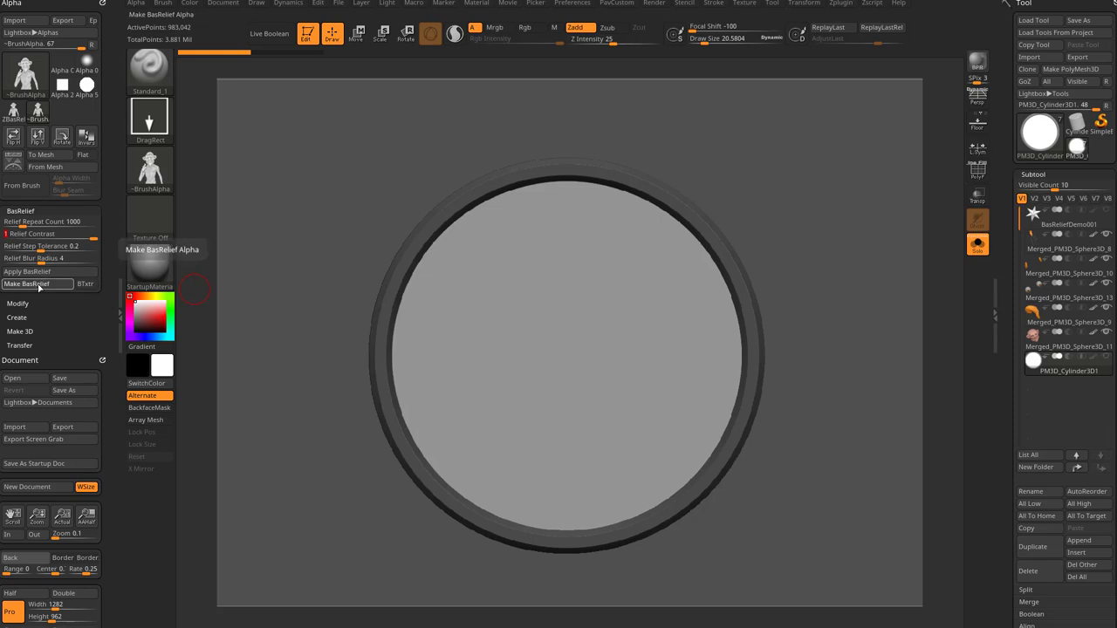
left_click(153, 174)
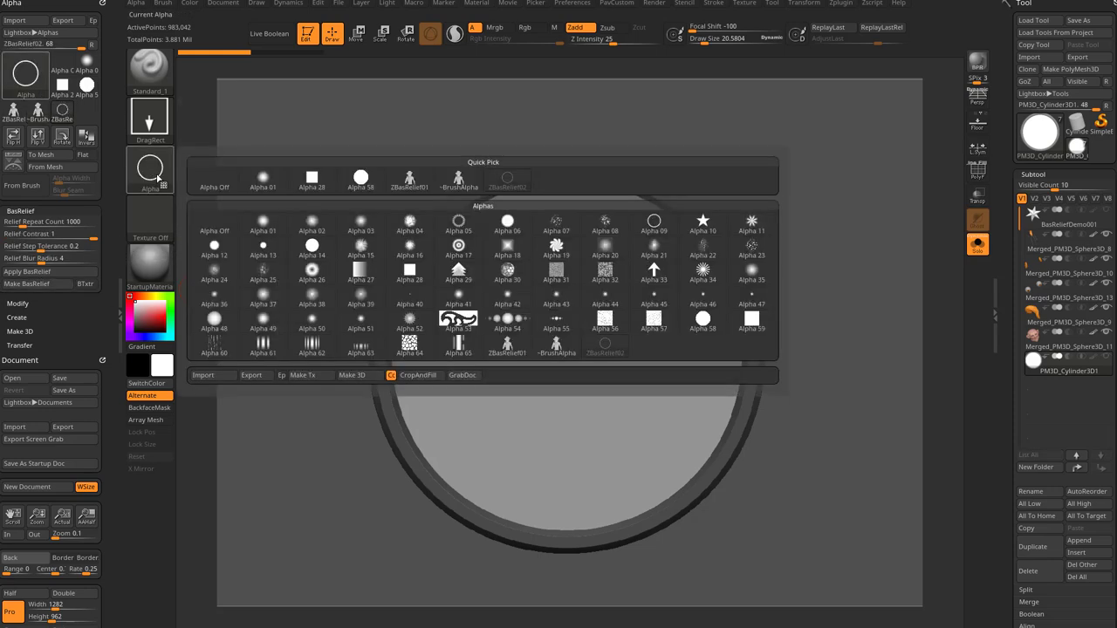
Step: Show the whole character, restore its stored front view and generate a bas-relief alpha from it at Relief Contrast 1
left_click(1066, 355)
left_click(974, 248)
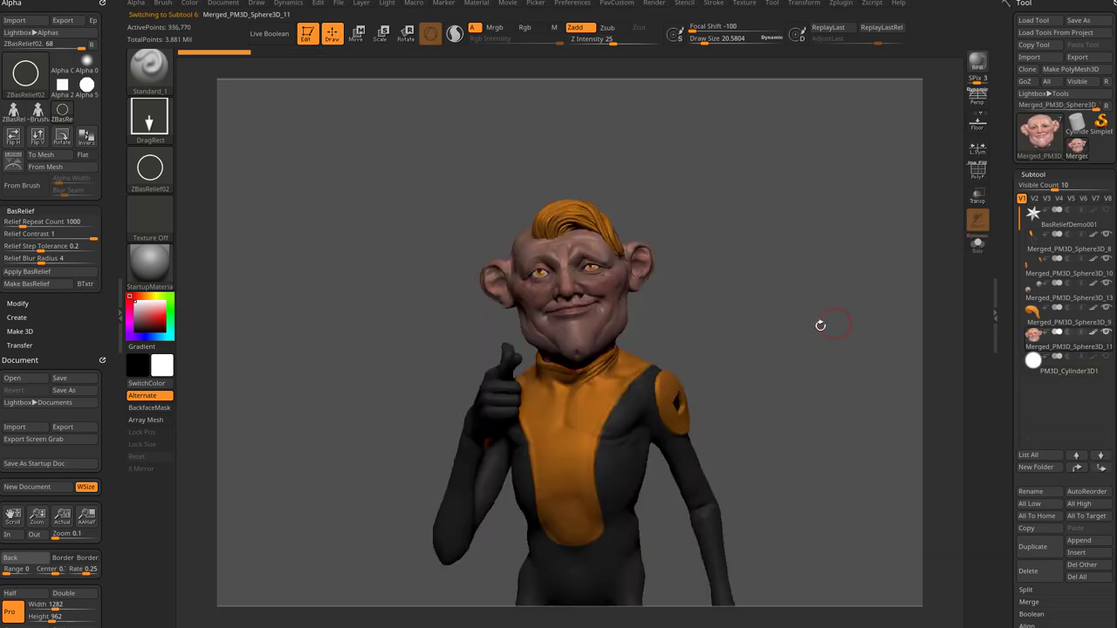
left_click_drag(787, 305, 724, 258)
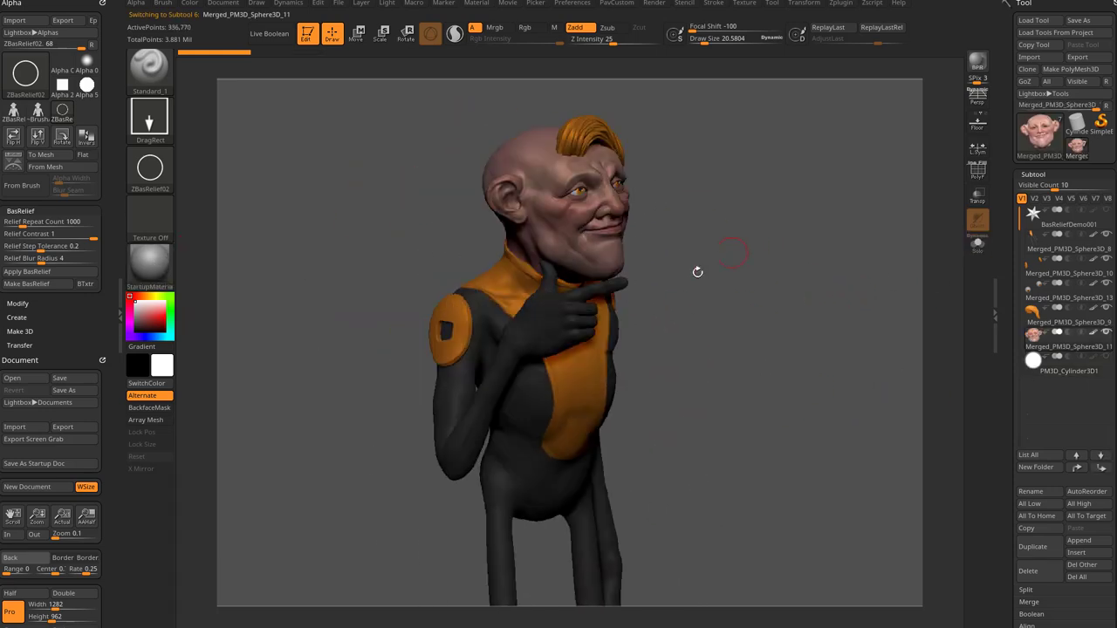
scroll(100, 331, "down", 5)
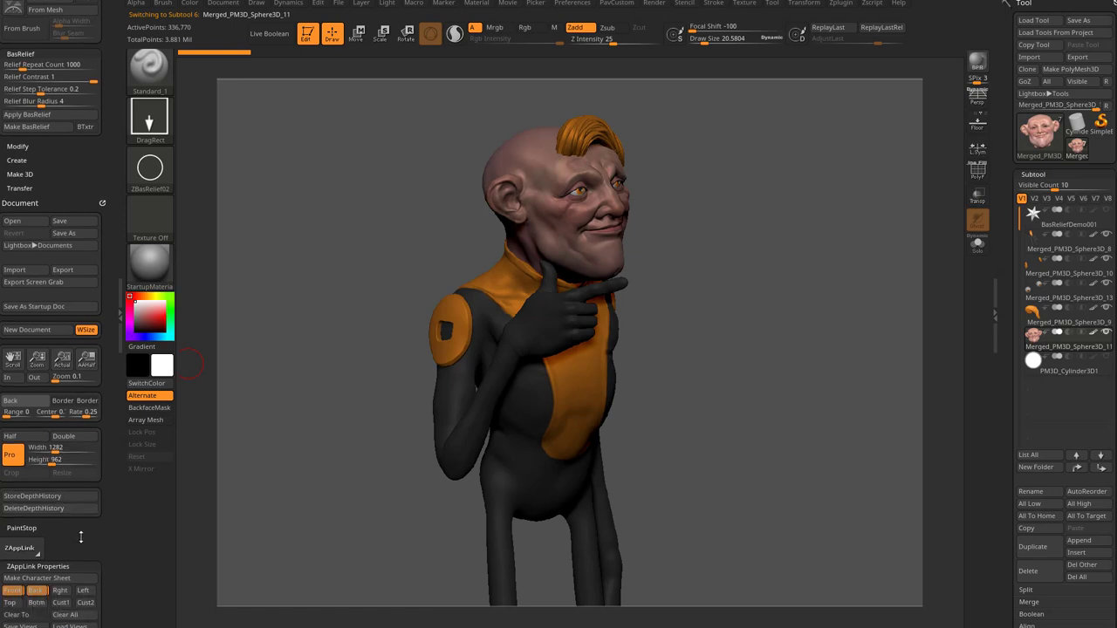
left_click(14, 578)
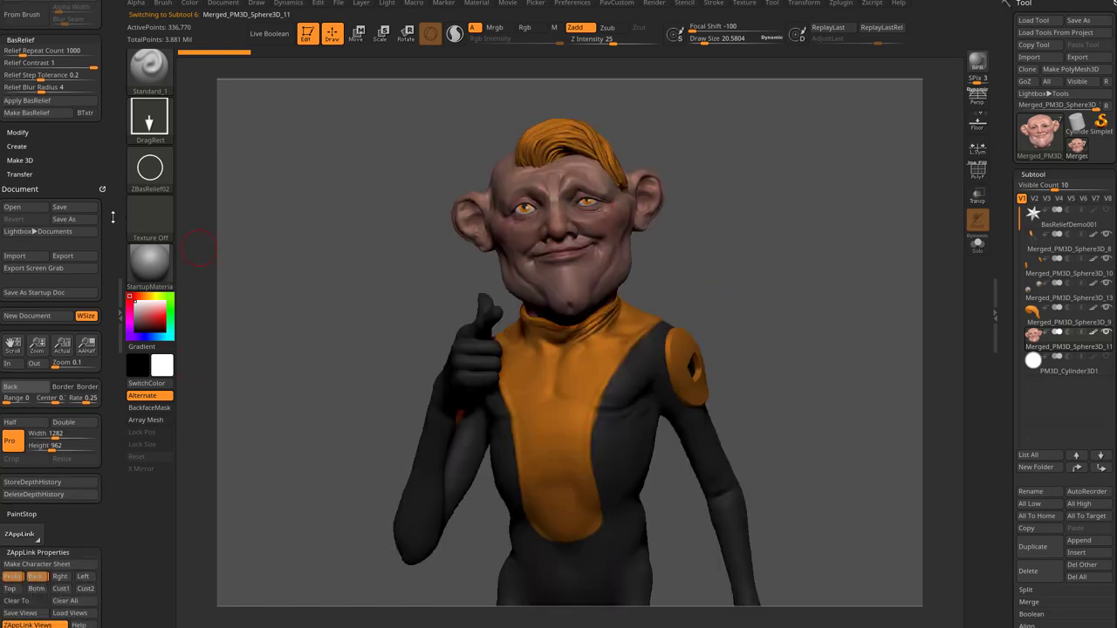
scroll(112, 217, "up", 5)
left_click(30, 287)
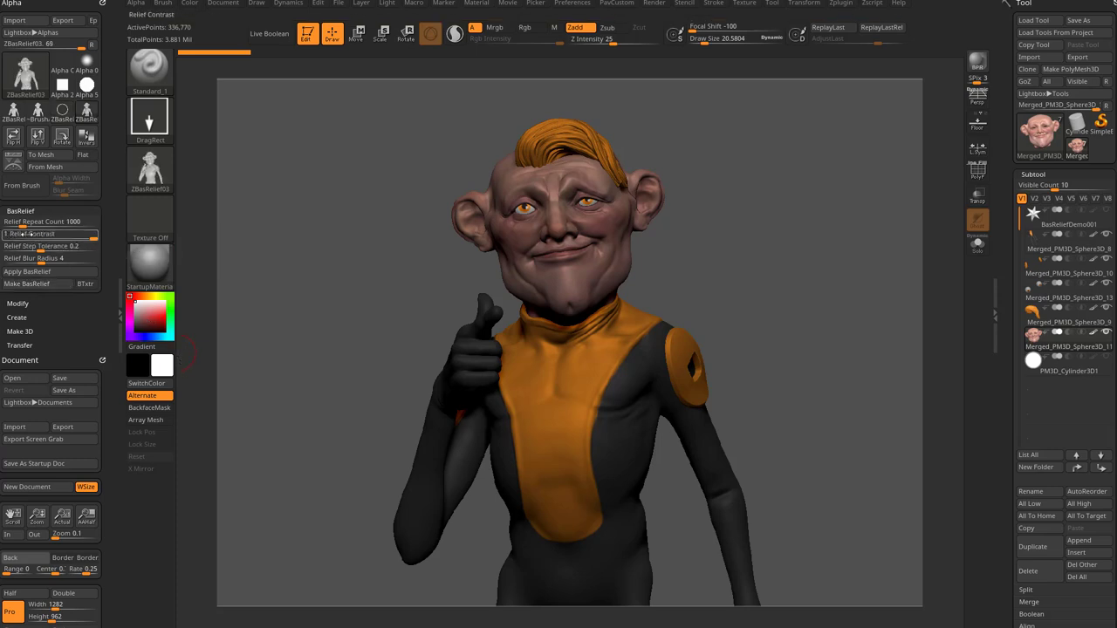
Step: Isolate the PM3D_Cylinder3D1 subtool and stamp the ZBasRelief01 alpha large onto its disc
left_click(1058, 372)
left_click(977, 245)
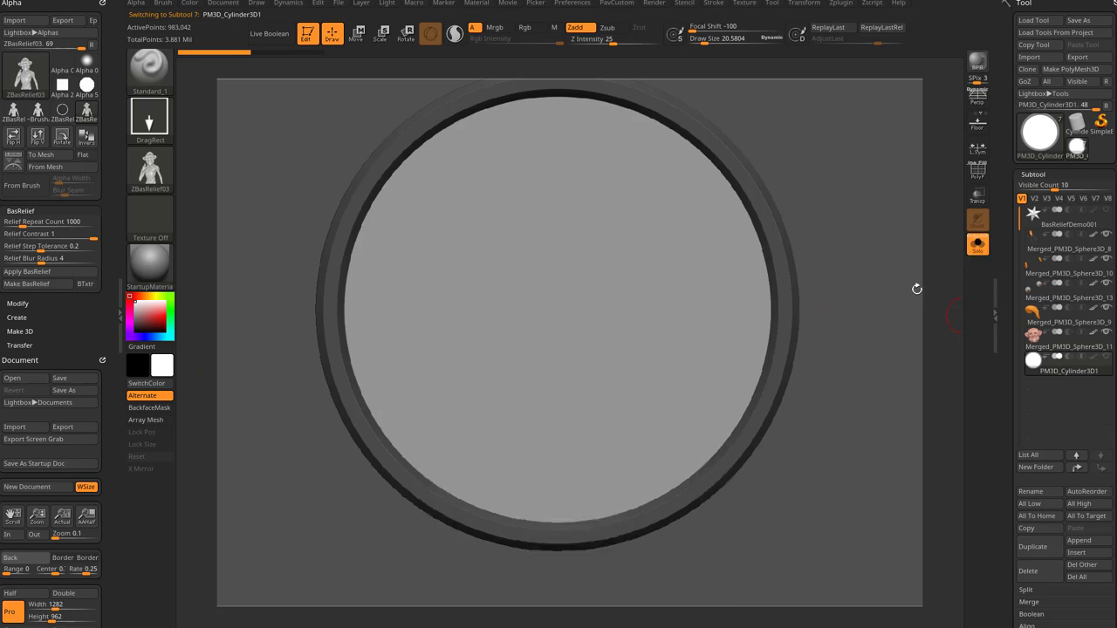
left_click(157, 173)
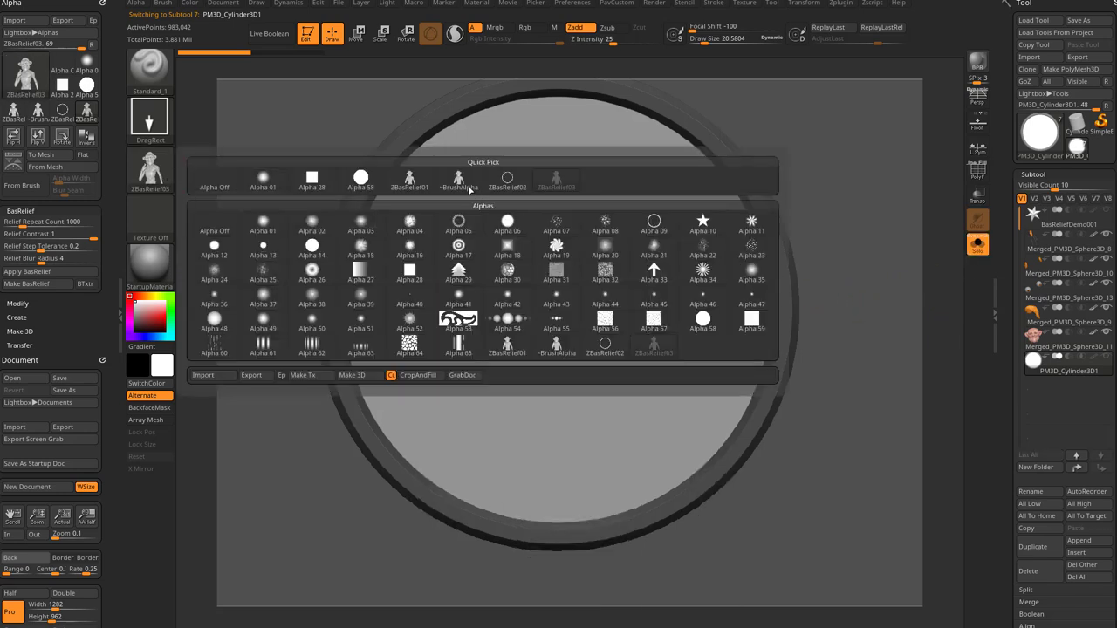
left_click(402, 183)
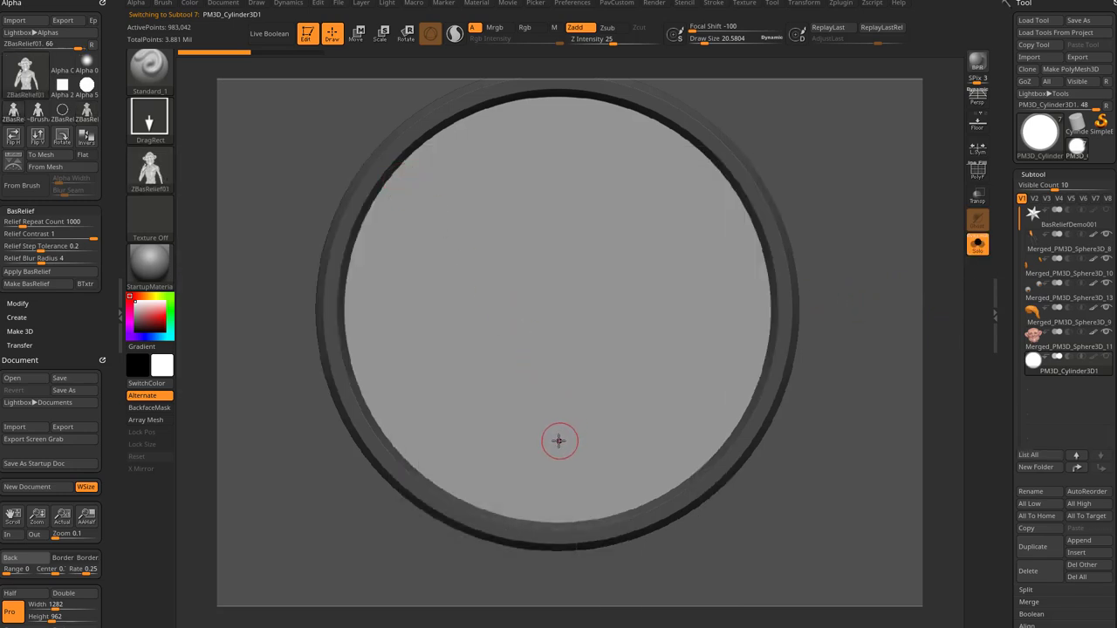
left_click_drag(555, 413, 593, 20)
Step: Leave a canvas snapshot of the stamped disc beside the model and undo the stamp on the live disc
mouse_move(855, 253)
left_mouse_down("alt")
mouse_move(727, 215)
mouse_move(745, 227)
mouse_move(716, 234)
left_mouse_up("alt")
key("shift")
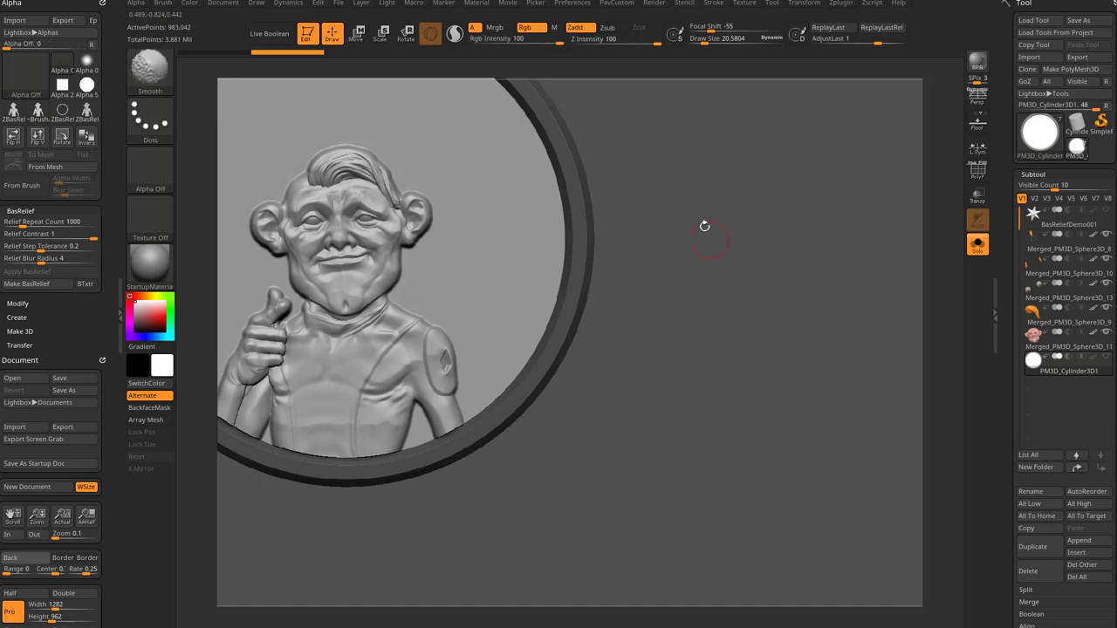
key("shift+1")
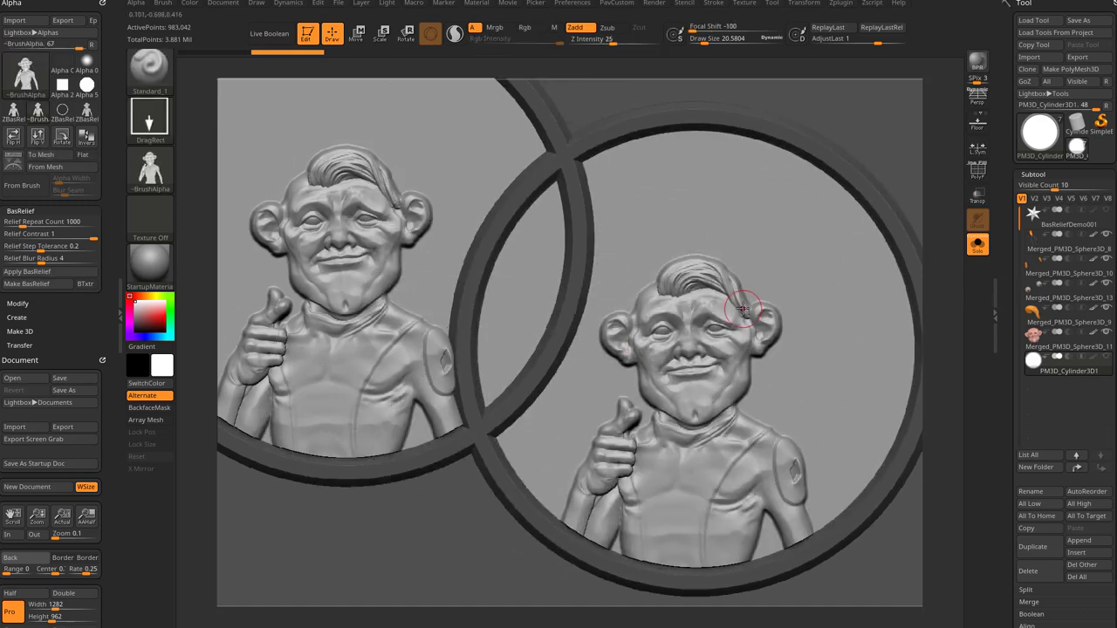
key("ctrl")
key("ctrl+z")
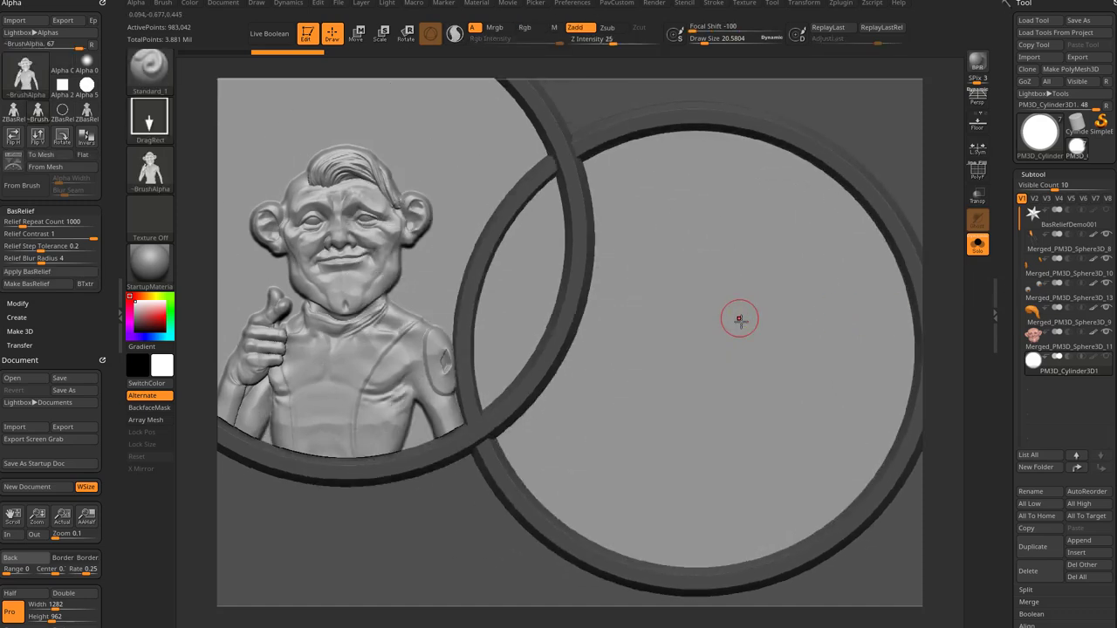
Step: Stamp the ZBasRelief03 alpha on the live disc to compare it with the snapshot, and undo the stamp
left_click(155, 177)
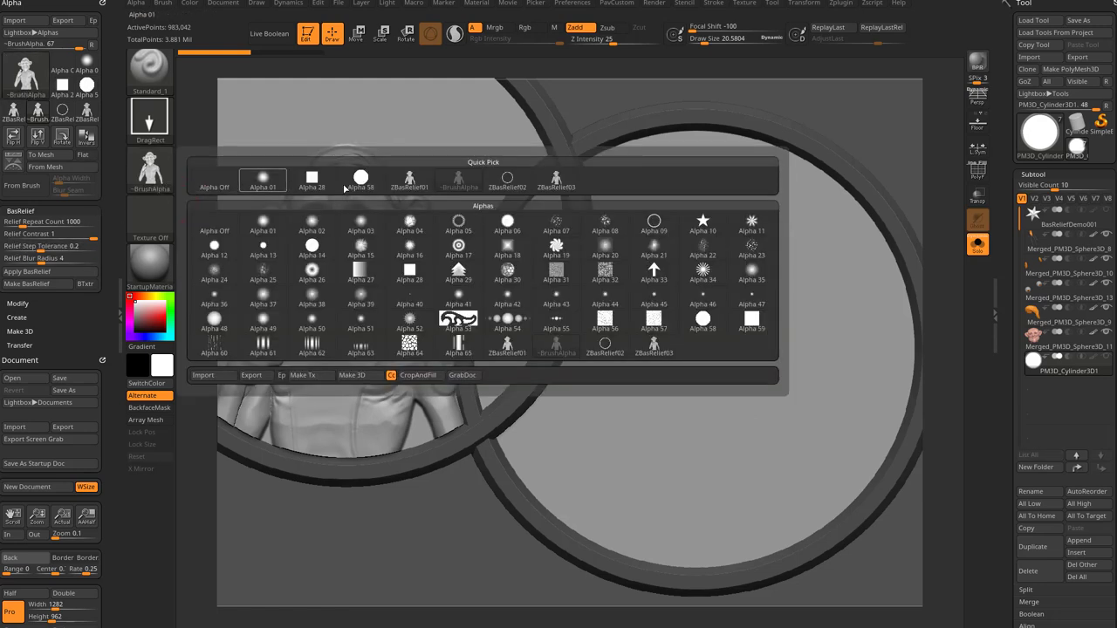
left_click(563, 185)
left_click_drag(694, 494, 694, 182)
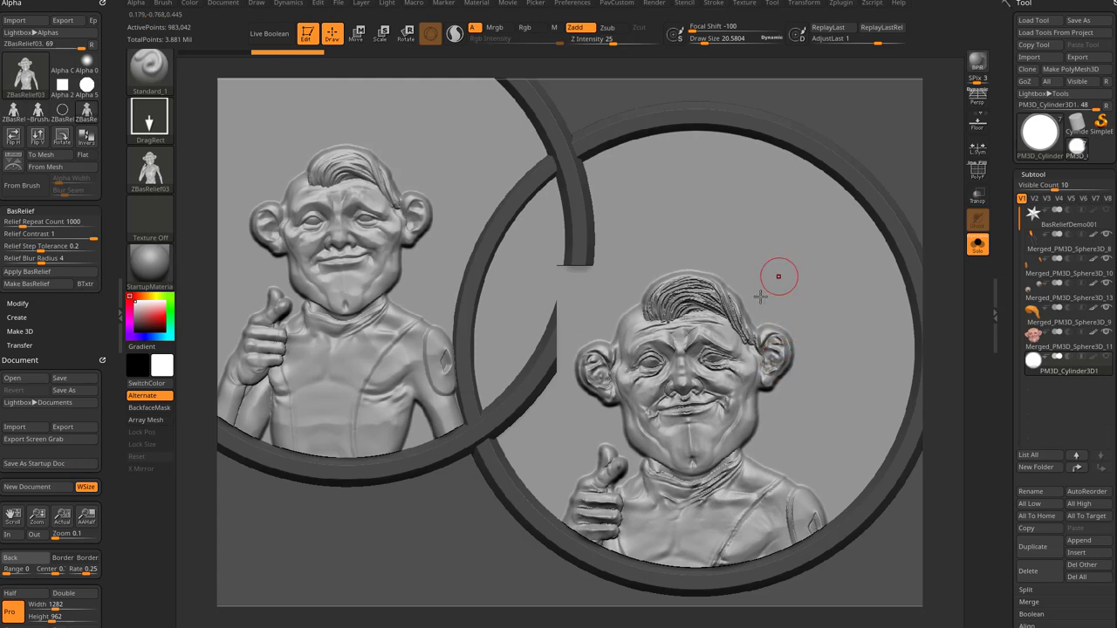
left_click_drag(873, 126, 887, 92, "alt")
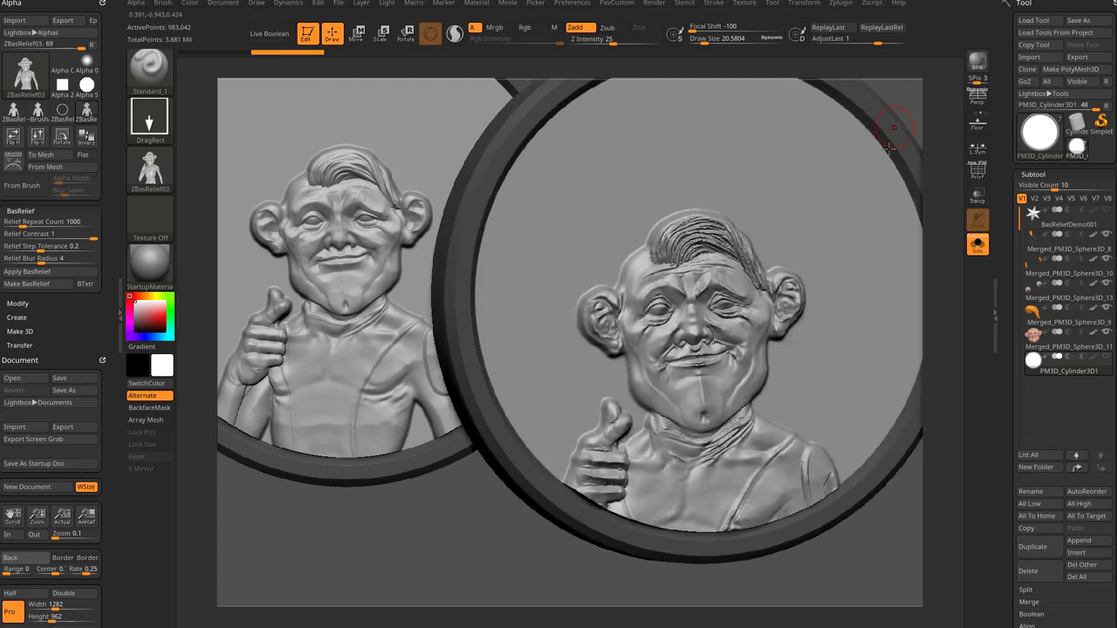
left_click(151, 169)
mouse_move(573, 187)
key("ctrl")
key("ctrl+z")
Step: Set the Relief Contrast to 0.2 and clear the disc snapshot from the canvas
left_click(86, 235)
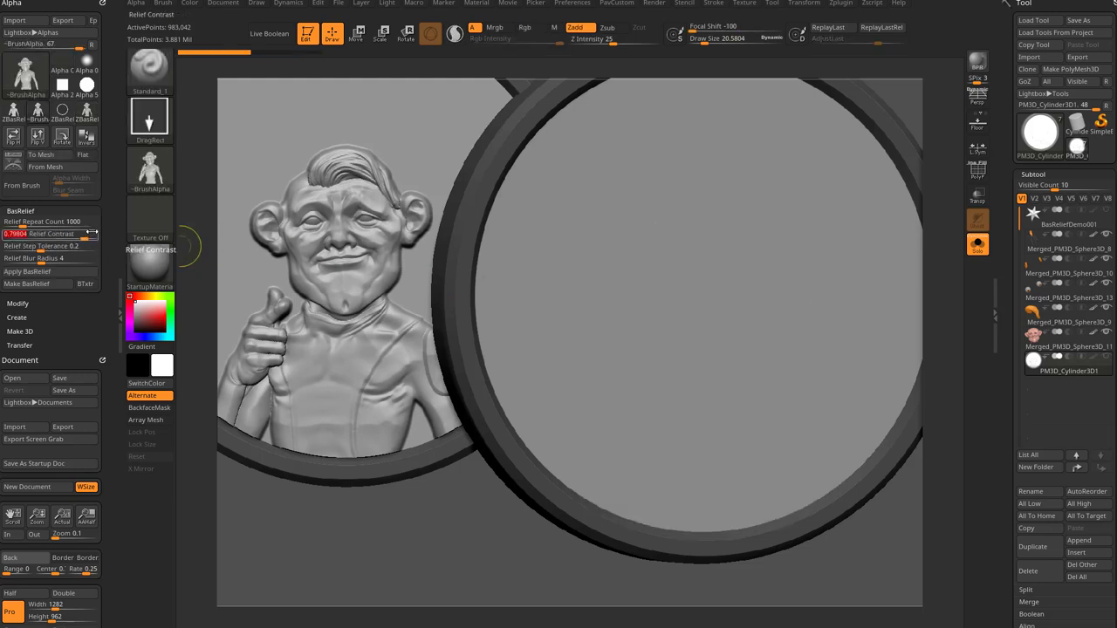
type(".2")
key("Return")
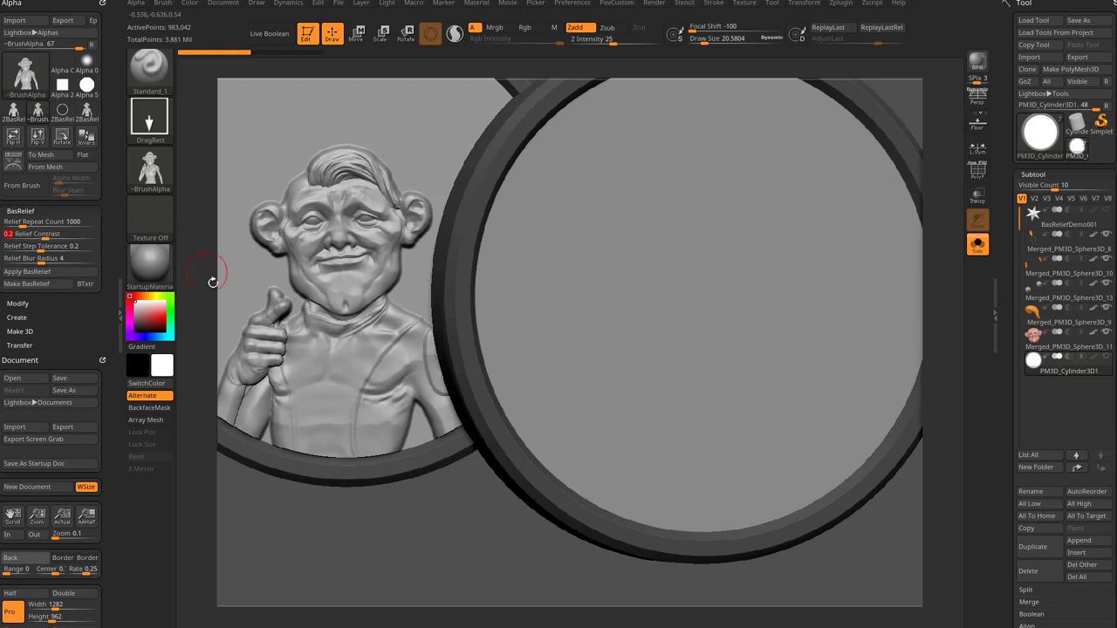
key("ctrl")
key("ctrl+z")
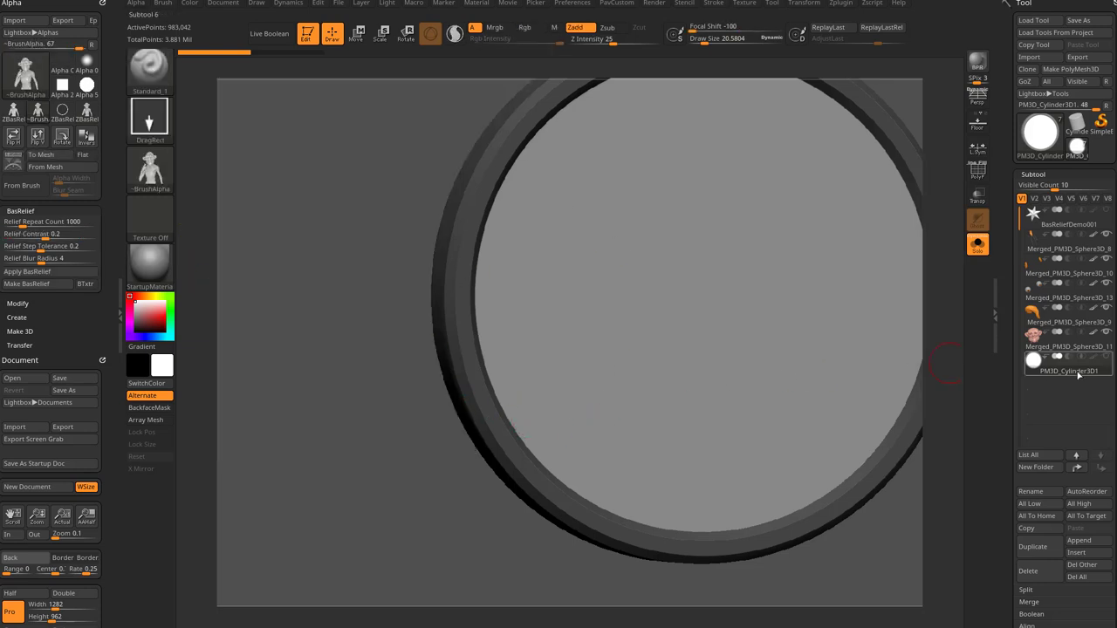
Step: Bring back the full character in its stored front view and generate a bas-relief alpha at Relief Contrast 0.2
left_click(1069, 340)
left_click(978, 244)
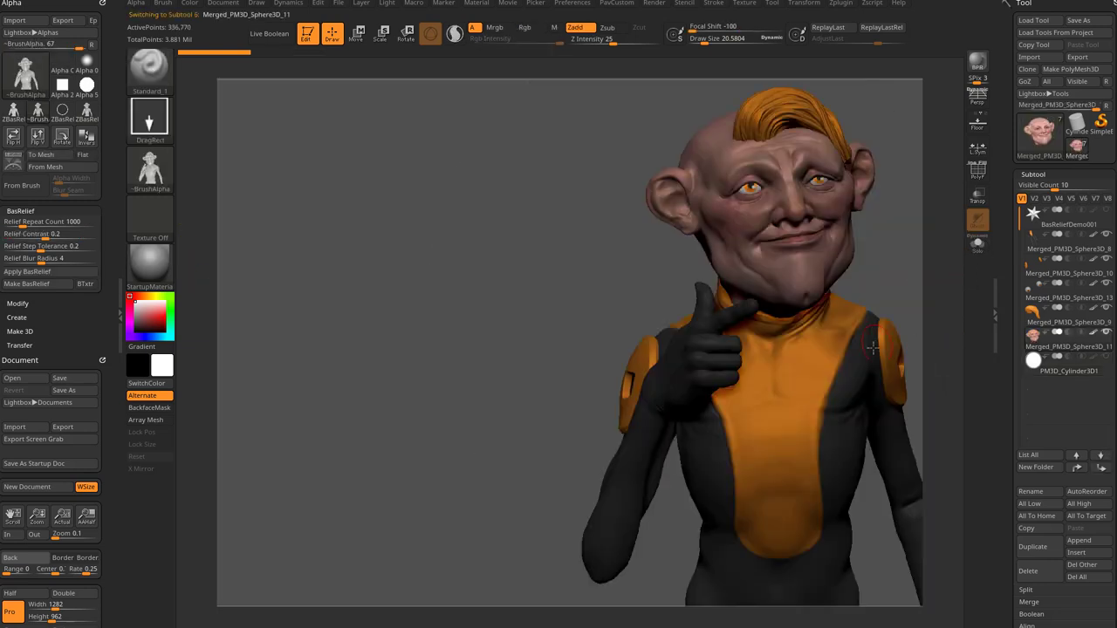
left_click_drag(917, 264, 502, 332)
left_click_drag(113, 429, 105, 354)
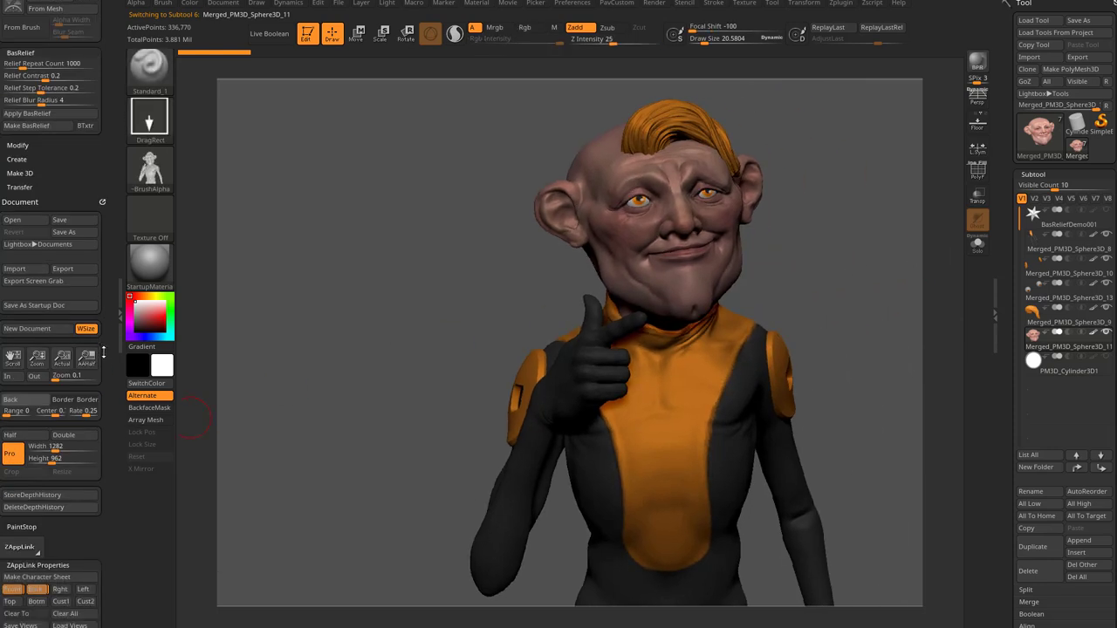
left_click(22, 599)
scroll(112, 436, "up", 5)
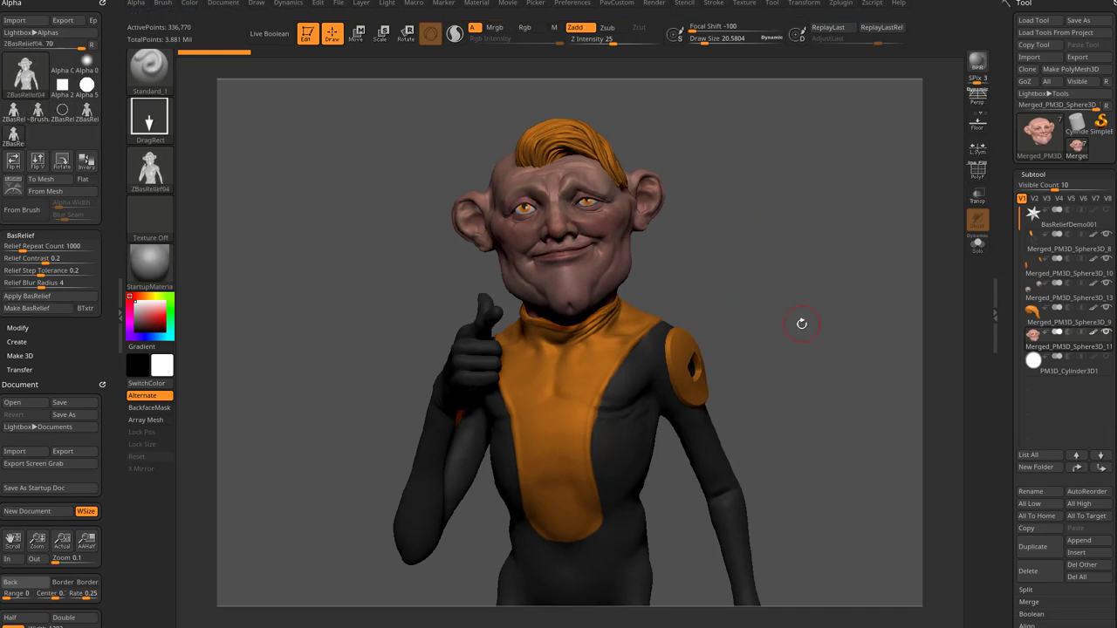
Step: Test the ZBasRelief04 alpha with a stamp on the isolated cylinder disc, and undo it
left_click(147, 179)
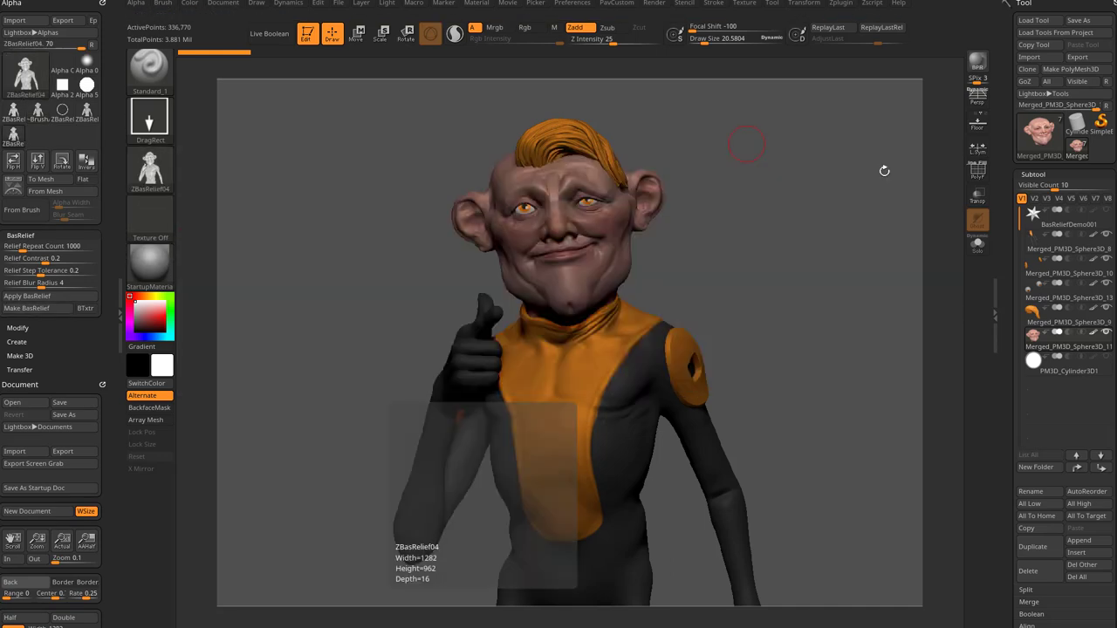
left_click(1064, 370)
left_click(978, 244)
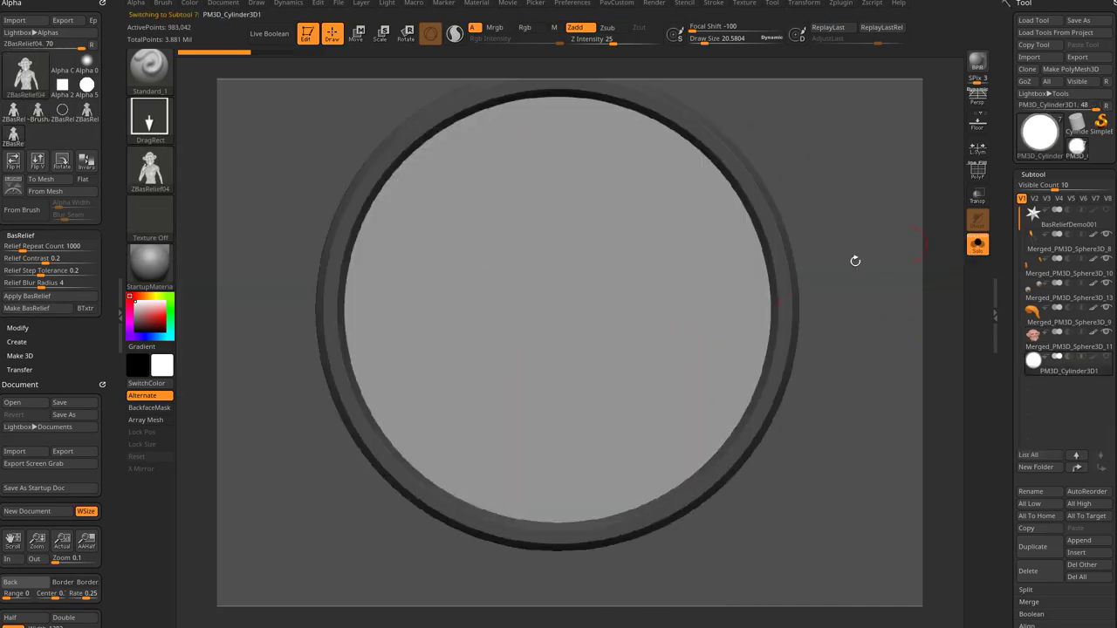
mouse_move(542, 381)
left_mouse_down()
mouse_move(559, 117)
mouse_move(611, 144)
left_mouse_up()
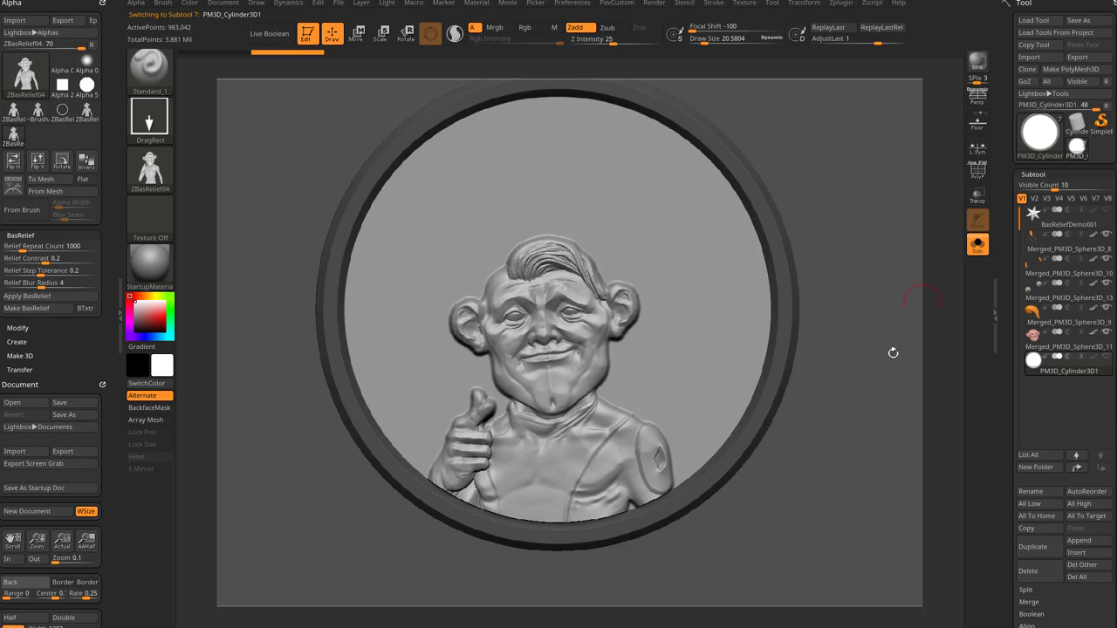
key("ctrl+z")
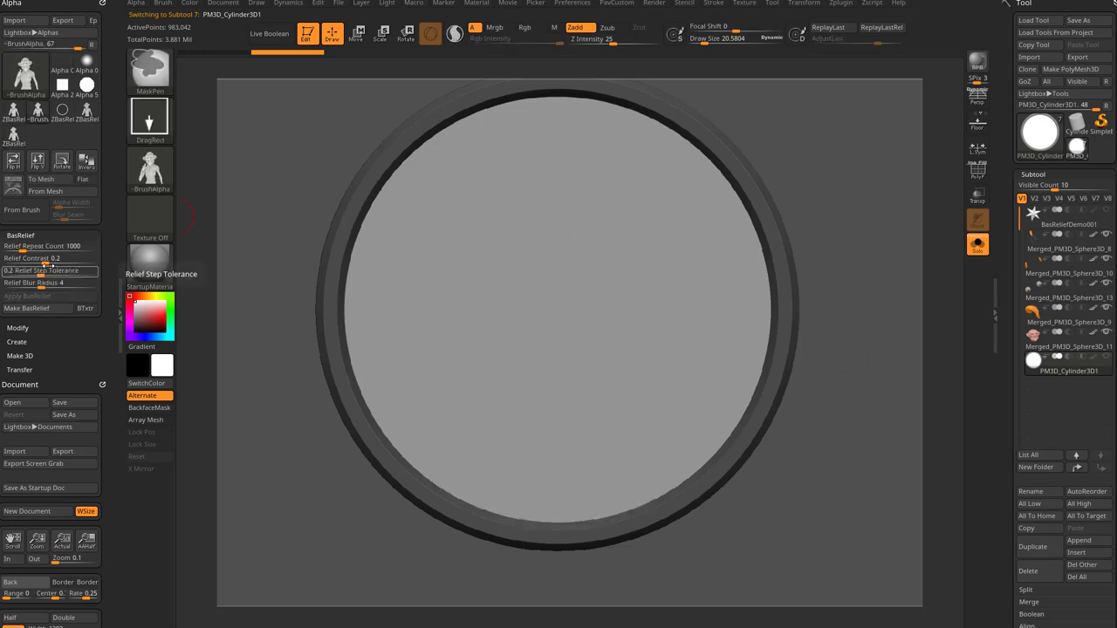
Step: Generate a bas-relief alpha from the full character with Relief Contrast 0 and Relief Step Tolerance 0.05
left_click_drag(37, 260, 5, 260)
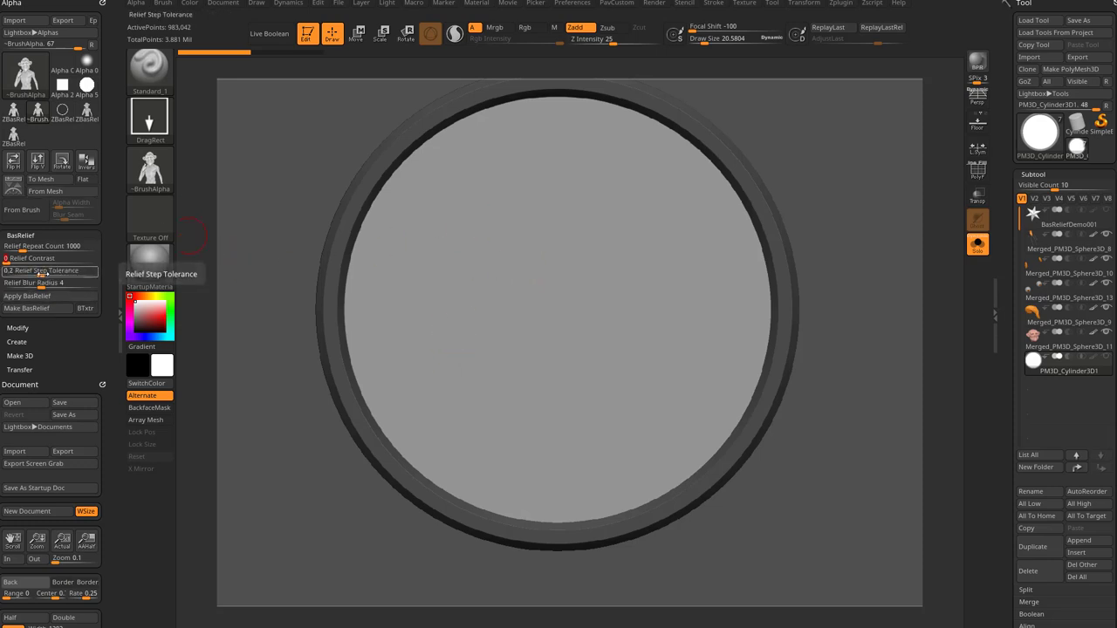
left_click_drag(35, 272, 10, 272)
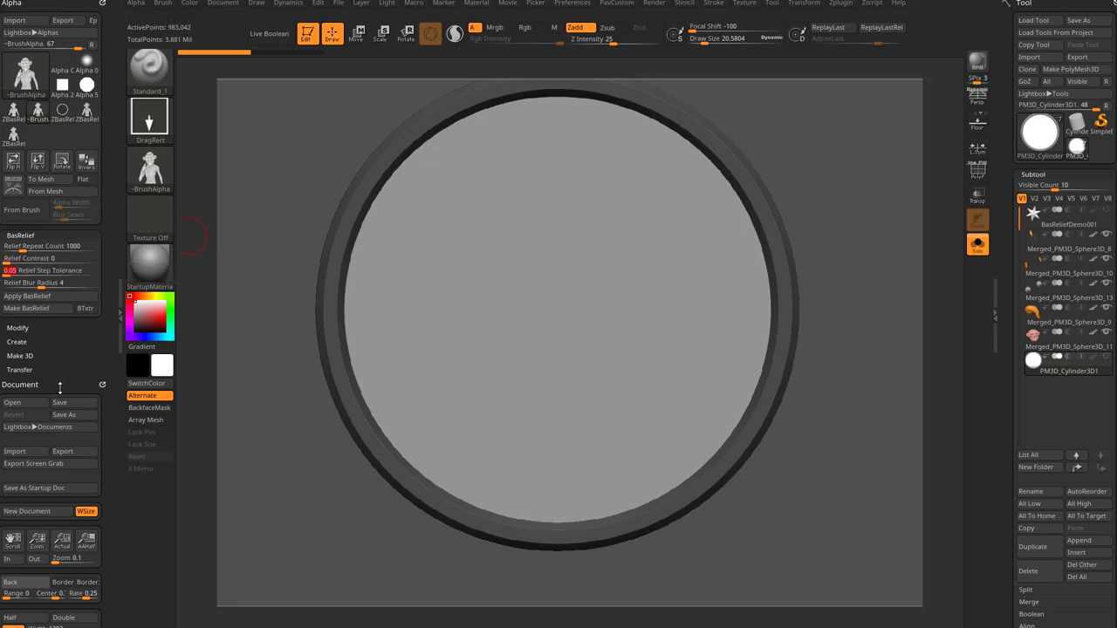
left_click(1047, 340)
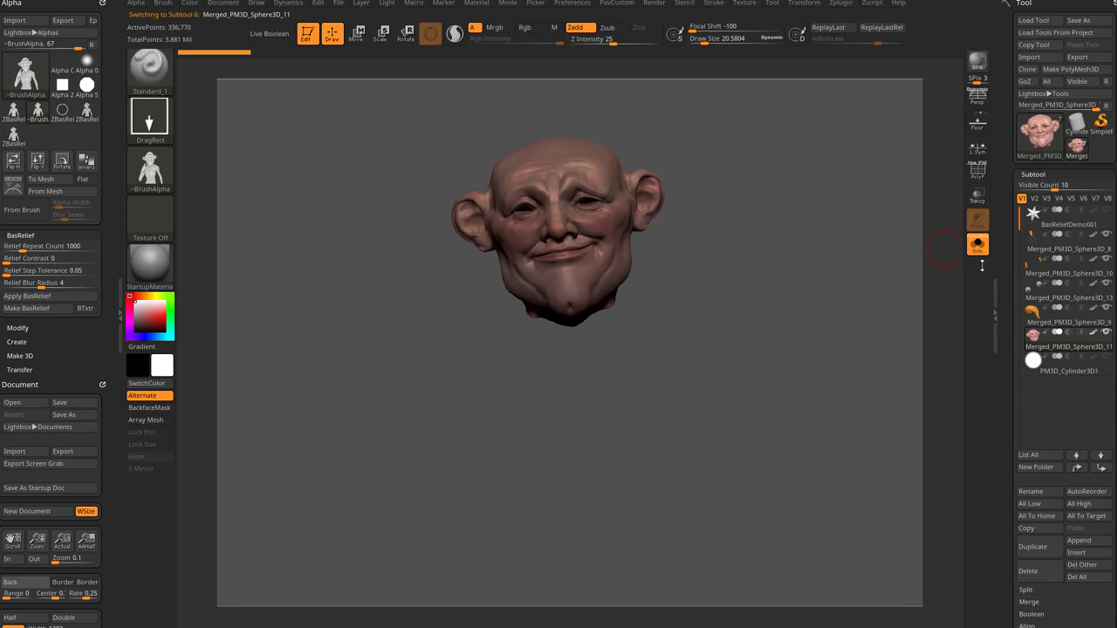
left_click(977, 245)
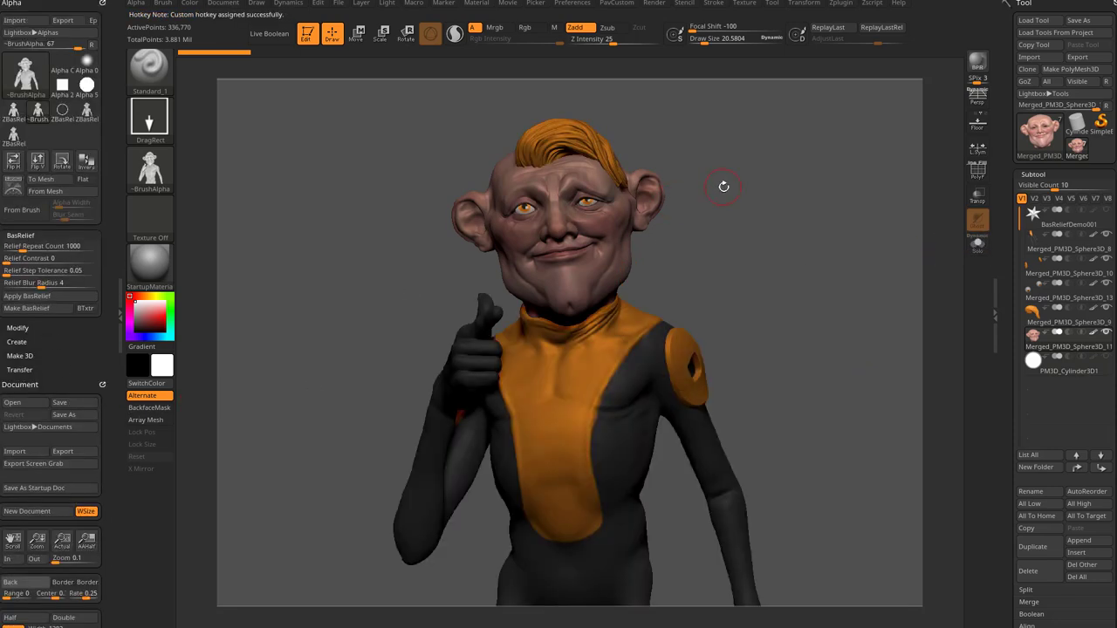
left_click_drag(712, 259, 663, 270)
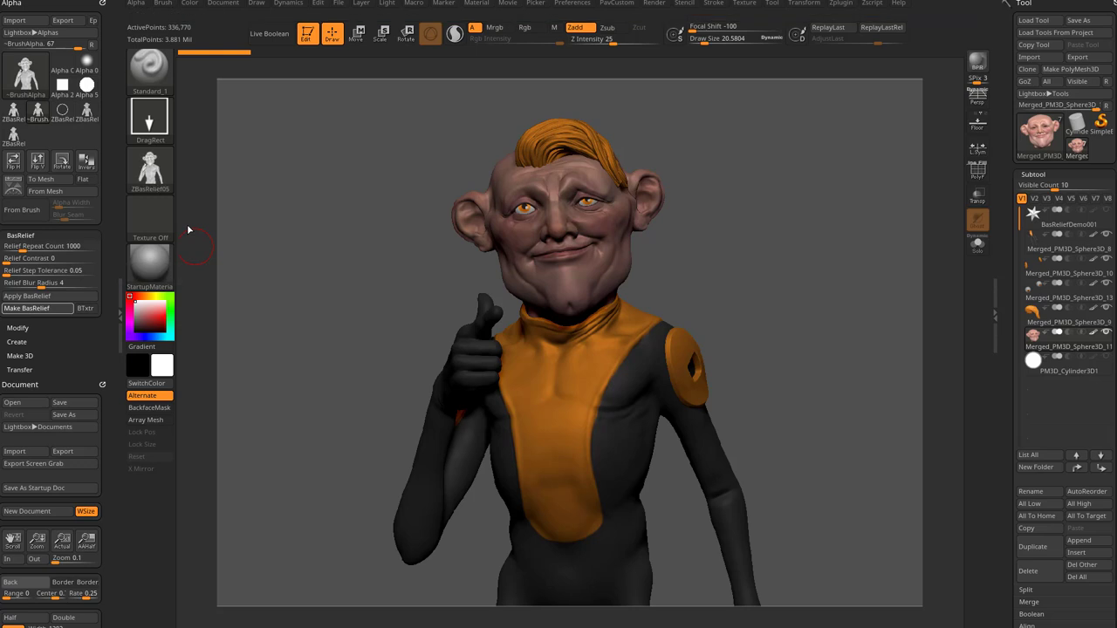
Step: Generate another bas-relief alpha with Relief Step Tolerance 1 and return to the isolated cylinder
left_click(35, 272)
type("1")
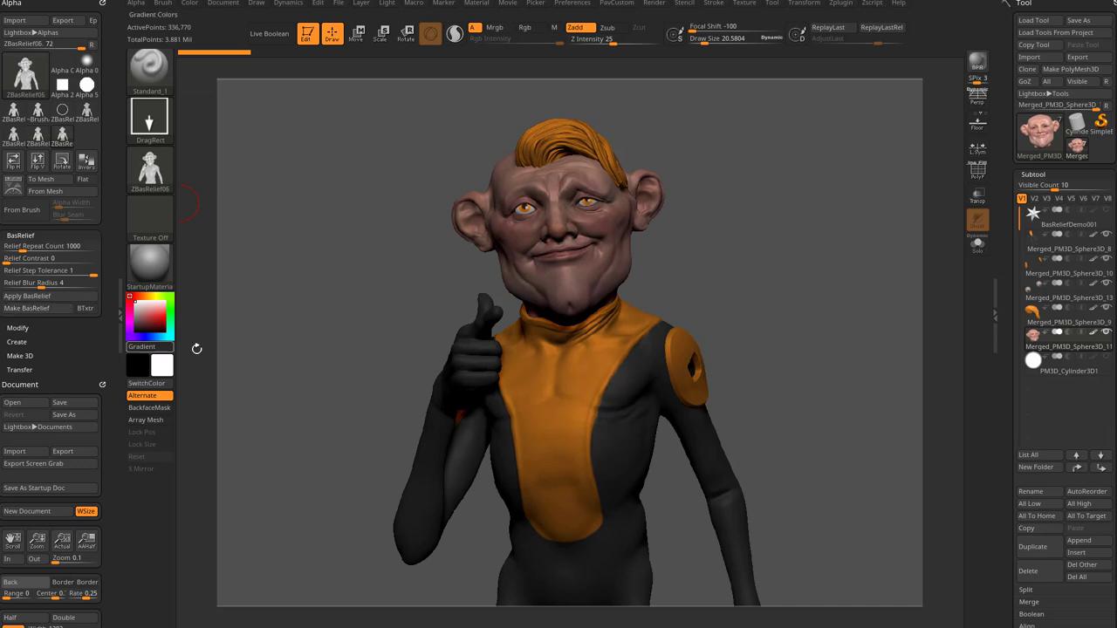
left_click(1056, 378)
left_click(979, 247)
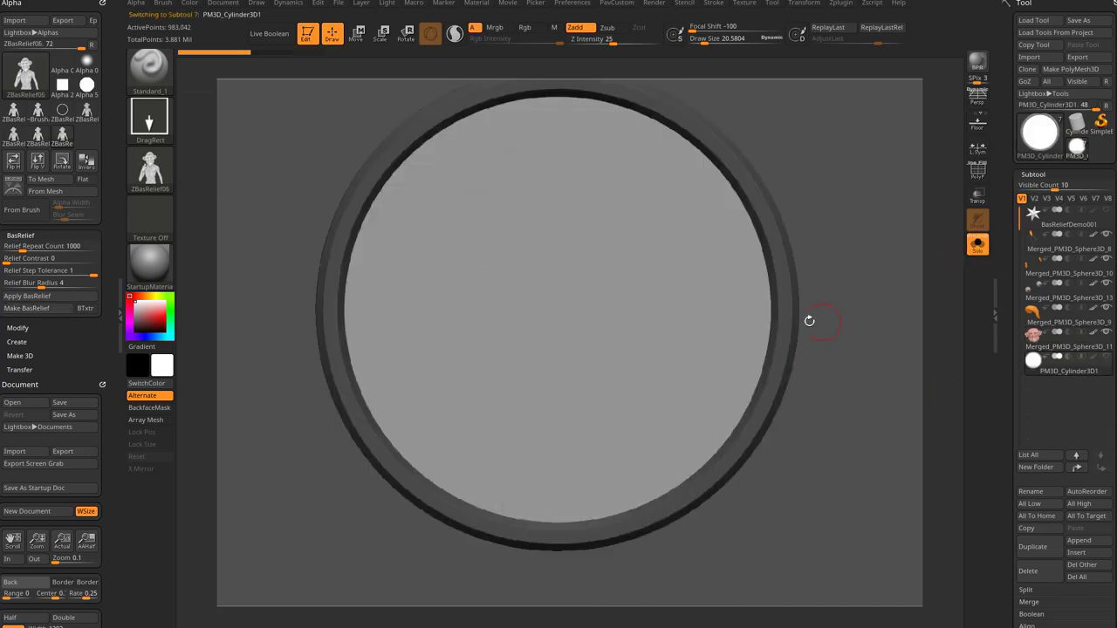
Step: Stamp the ZBasRelief01 alpha on the cylinder disc, keep it as a canvas snapshot, and undo the stamp on the moved disc
left_click(162, 178)
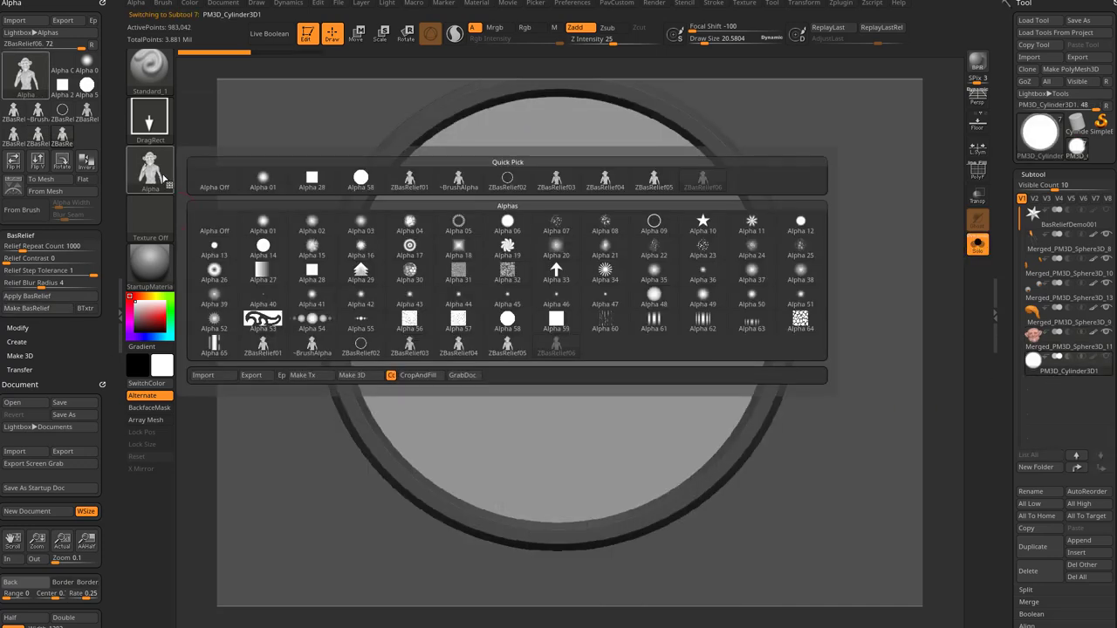
left_click(410, 180)
mouse_move(551, 479)
left_mouse_down()
mouse_move(563, 143)
mouse_move(551, 199)
left_mouse_up()
left_click_drag(504, 386, 506, 5)
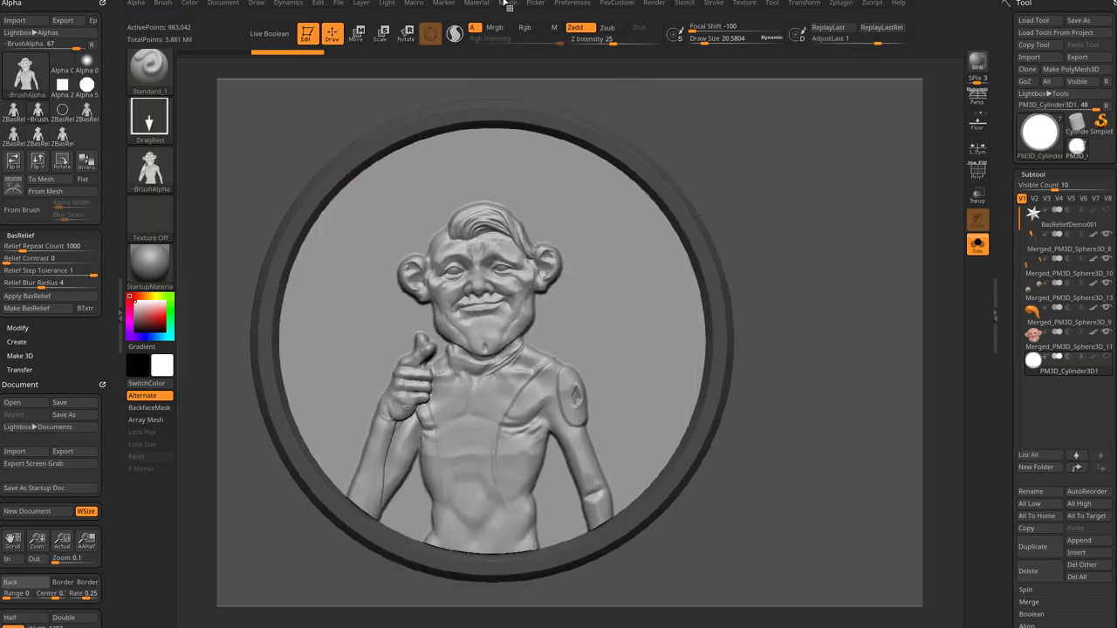
left_click_drag(664, 174, 739, 253, "alt")
left_click_drag(773, 201, 830, 239, "alt")
left_click_drag(655, 389, 657, 53)
key("ctrl+z")
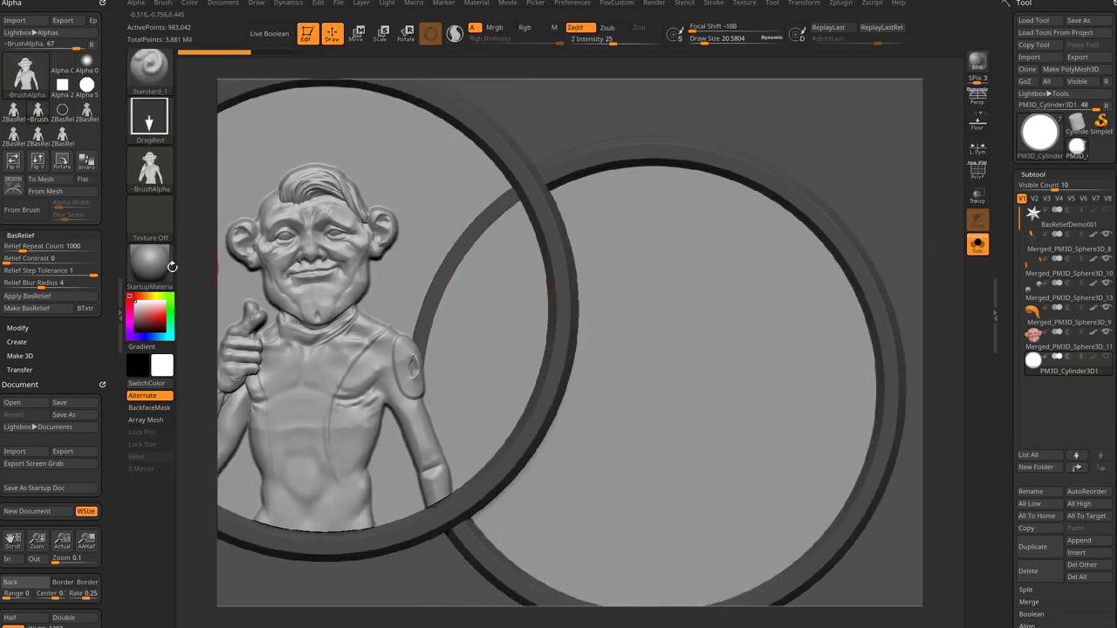
Step: Stamp the ZBasRelief05 alpha on the blank disc beside the first snapshot for comparison
left_click(149, 168)
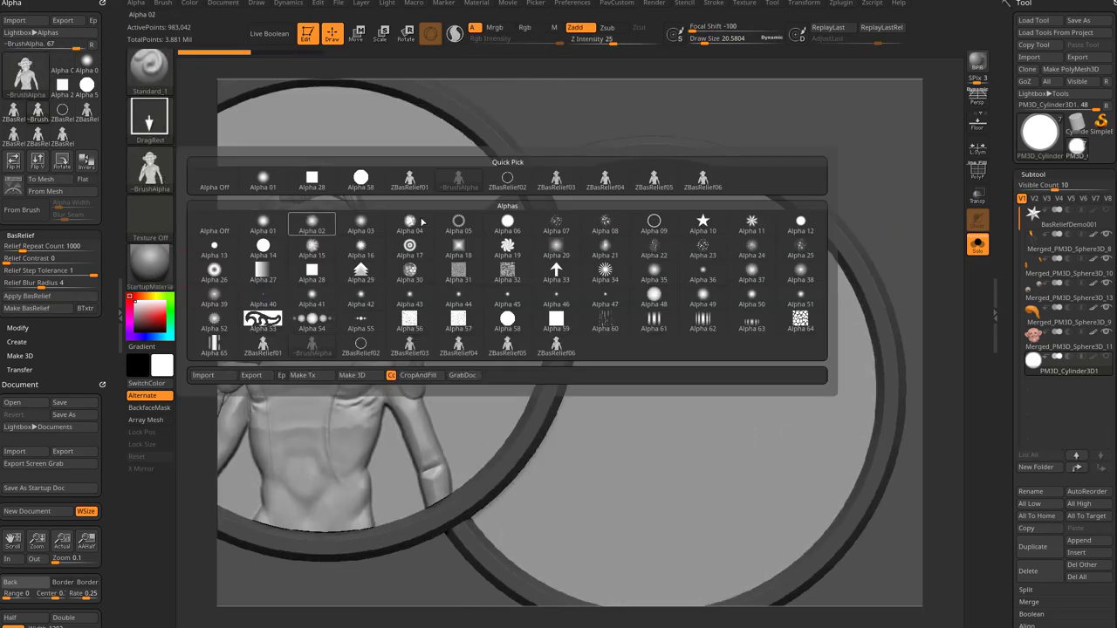
left_click(653, 178)
left_click_drag(665, 440, 780, 94)
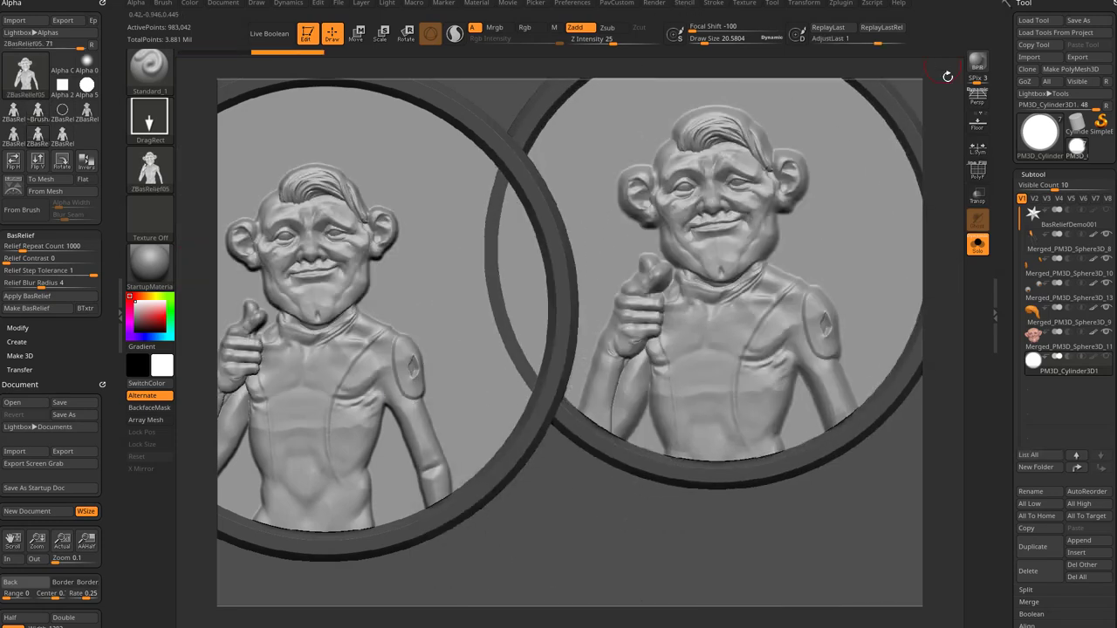
Step: Stamp the ZBasRelief06 alpha on the disc below the two snapshots, clear the snapshots from the canvas and frame the disc
mouse_move(583, 577)
left_mouse_down()
mouse_move(671, 325)
mouse_move(659, 353)
left_mouse_up()
left_click(153, 168)
left_click(703, 179)
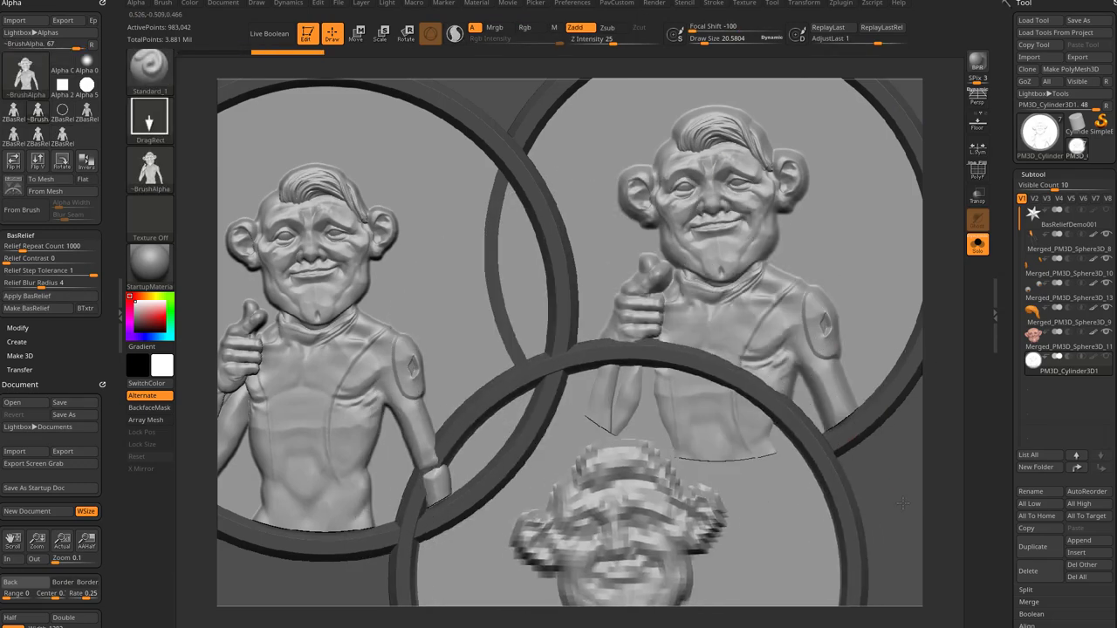
left_click_drag(471, 218, 432, 170)
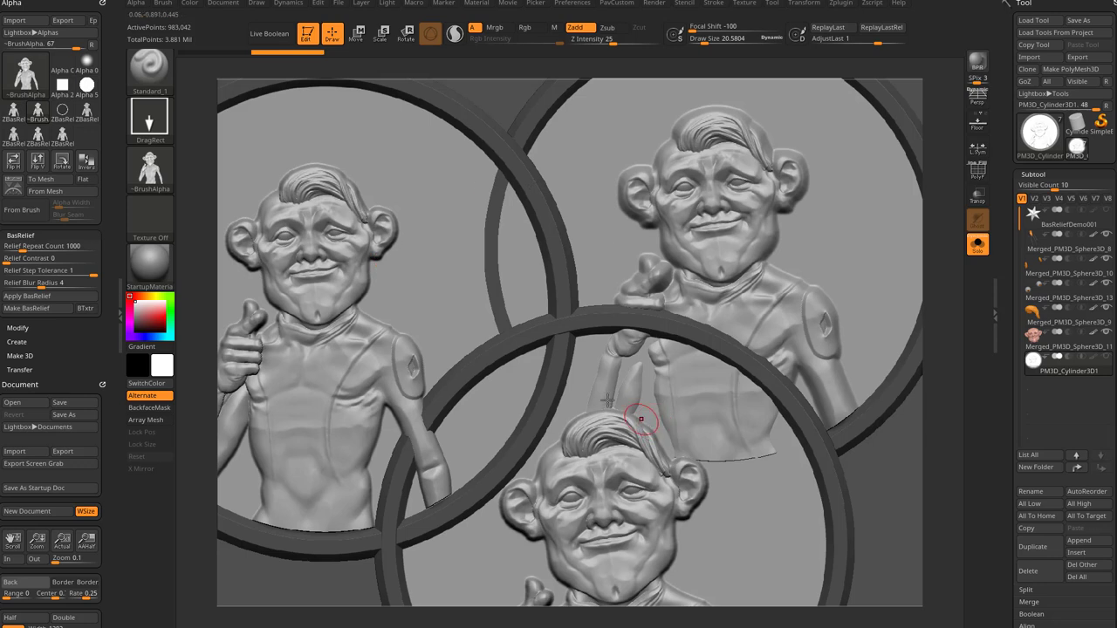
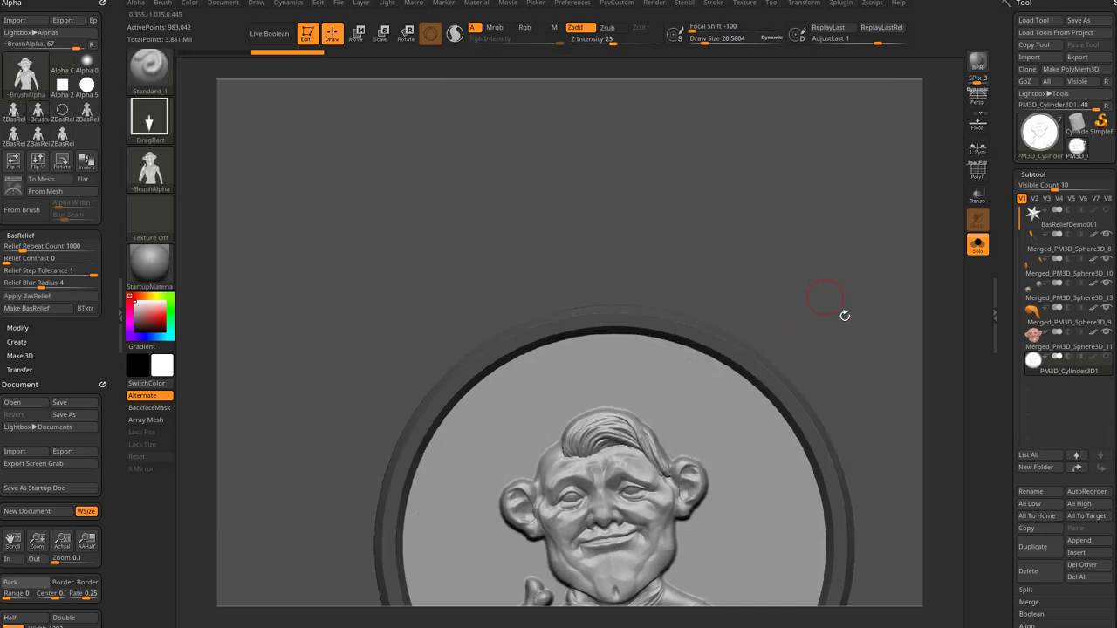
key("f")
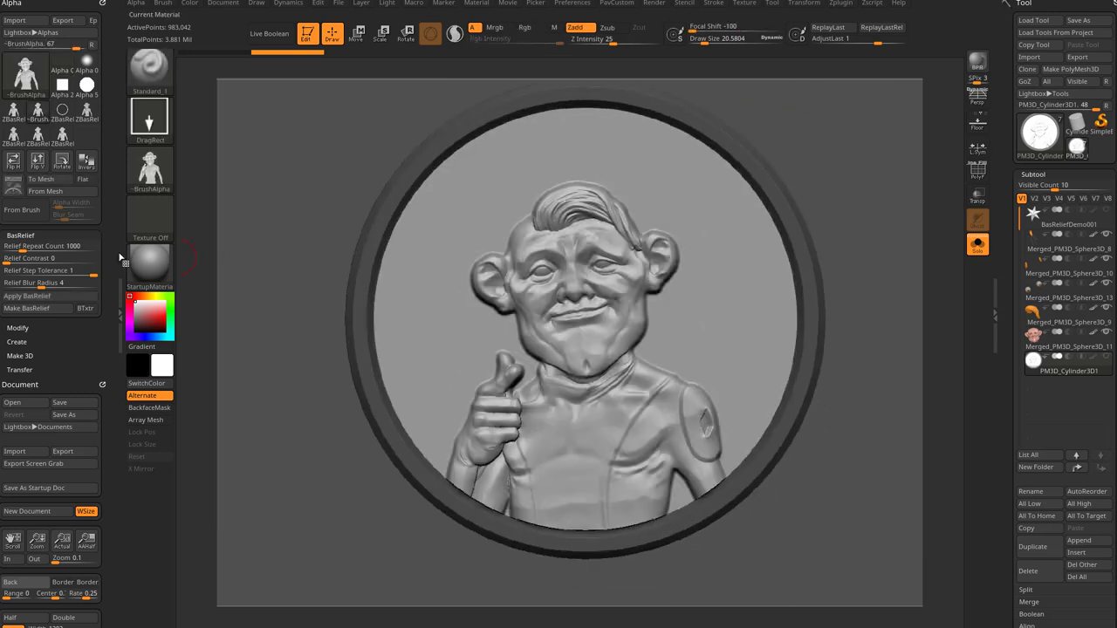
Step: With Relief Step Tolerance at 0.2, generate bas-relief alphas from the full character at Relief Blur Radius 0 and 10
left_click(45, 270)
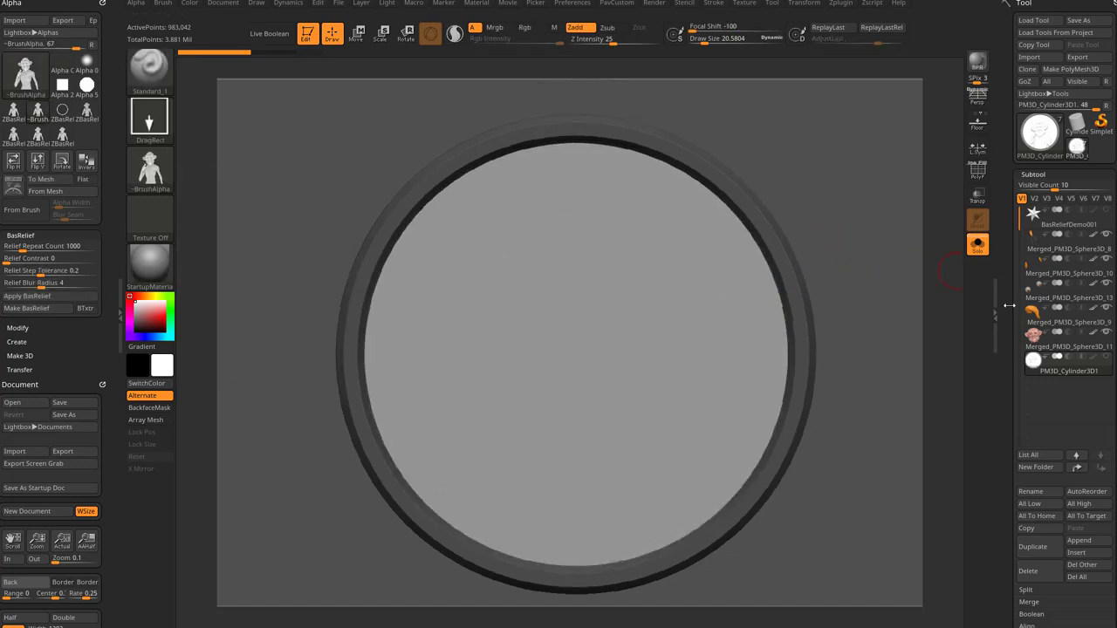
left_click(1050, 338)
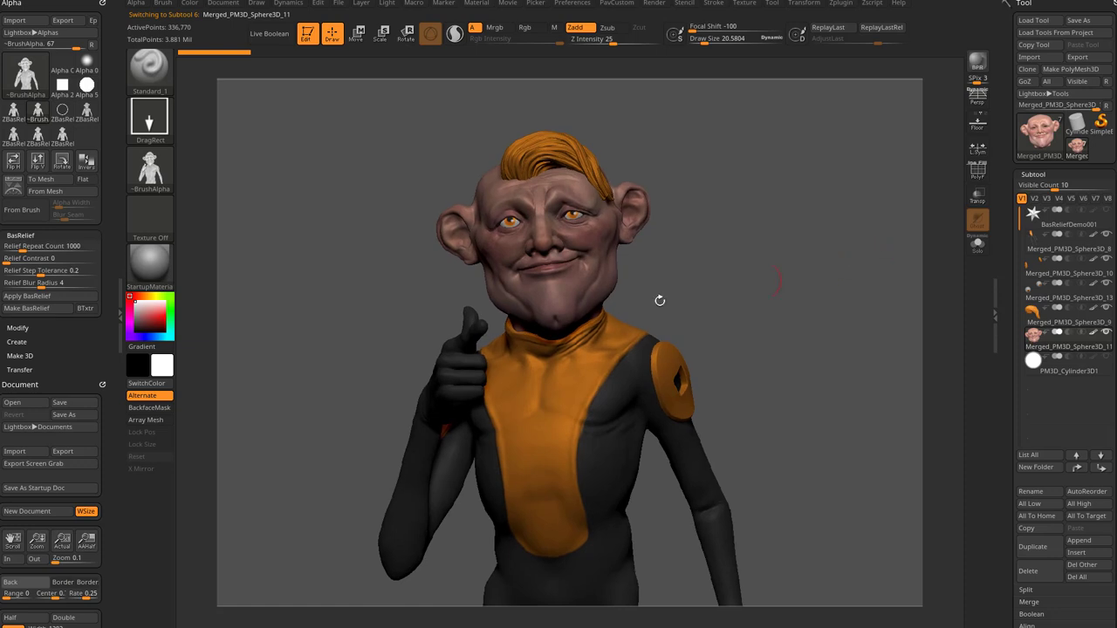
left_click(30, 284)
type("0")
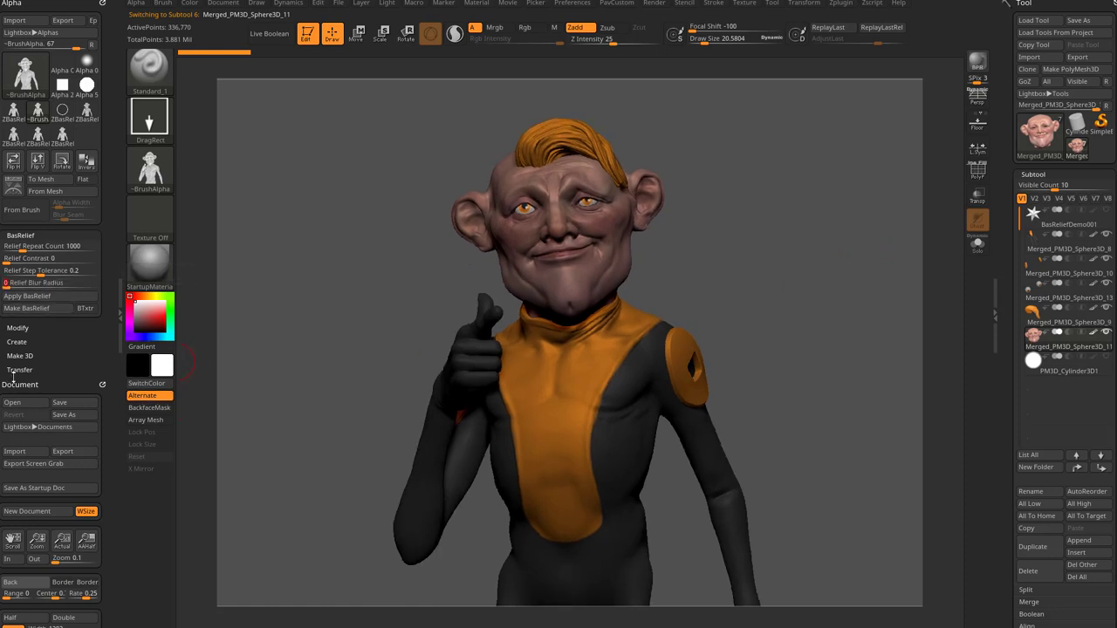
left_click(49, 309)
left_click_drag(26, 284, 97, 308)
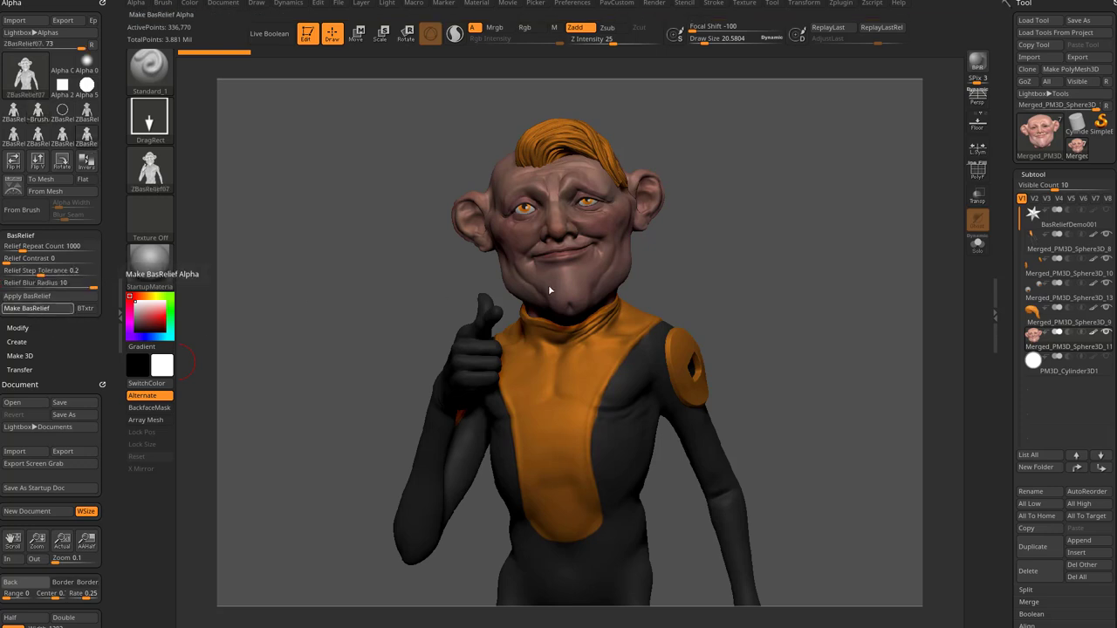
Step: Stamp the ZBasRelief07 alpha on the isolated cylinder disc and keep an angled canvas snapshot of it beside the blank disc
left_click(979, 251)
left_click(151, 168)
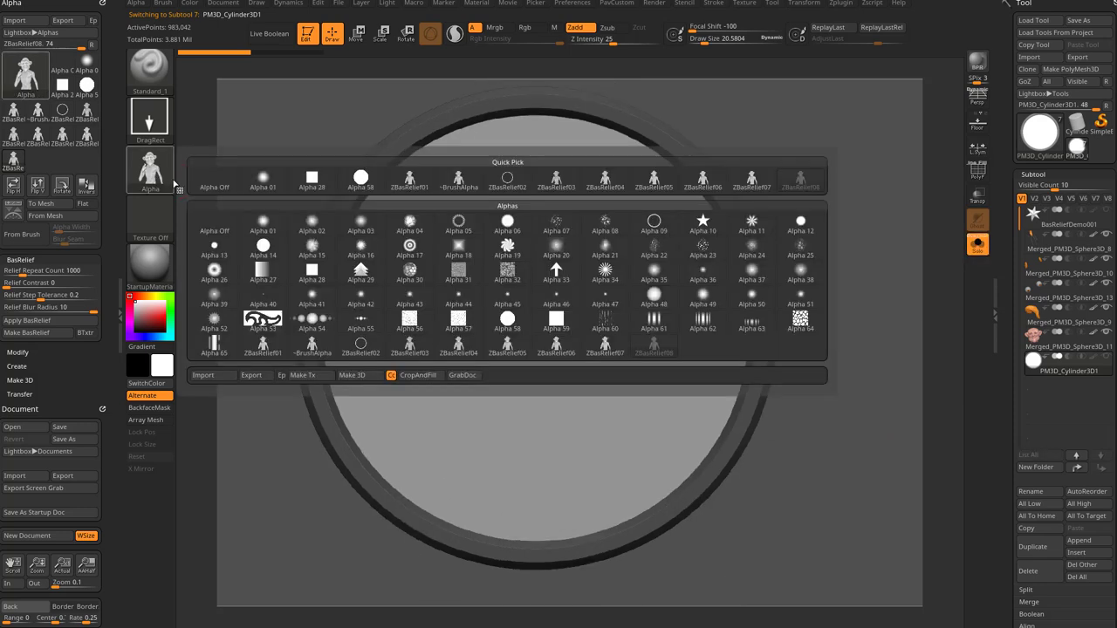
left_click(751, 182)
left_click_drag(526, 338, 520, 481)
key("ctrl+z")
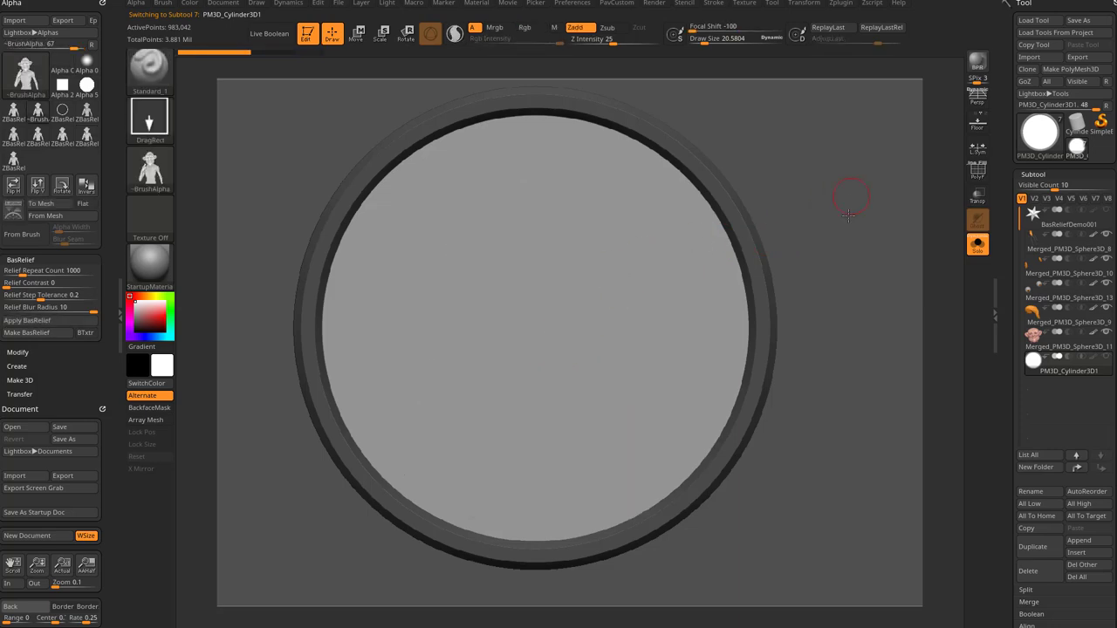
left_click_drag(850, 204, 798, 209, "alt")
mouse_move(524, 356)
left_mouse_down()
mouse_move(537, 67)
mouse_move(533, 99)
left_mouse_up()
left_click_drag(833, 206, 815, 301, "alt")
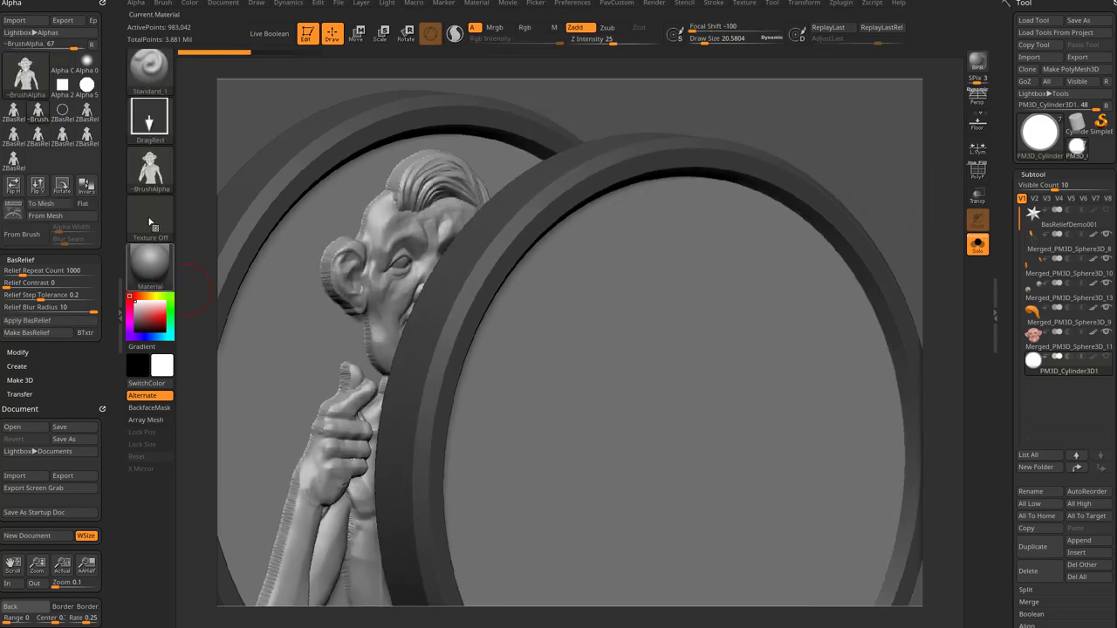
Step: Stamp the Relief Blur Radius 10 alpha on the disc beside the snapshot, clear the snapshot and undo the stamp
left_click(149, 168)
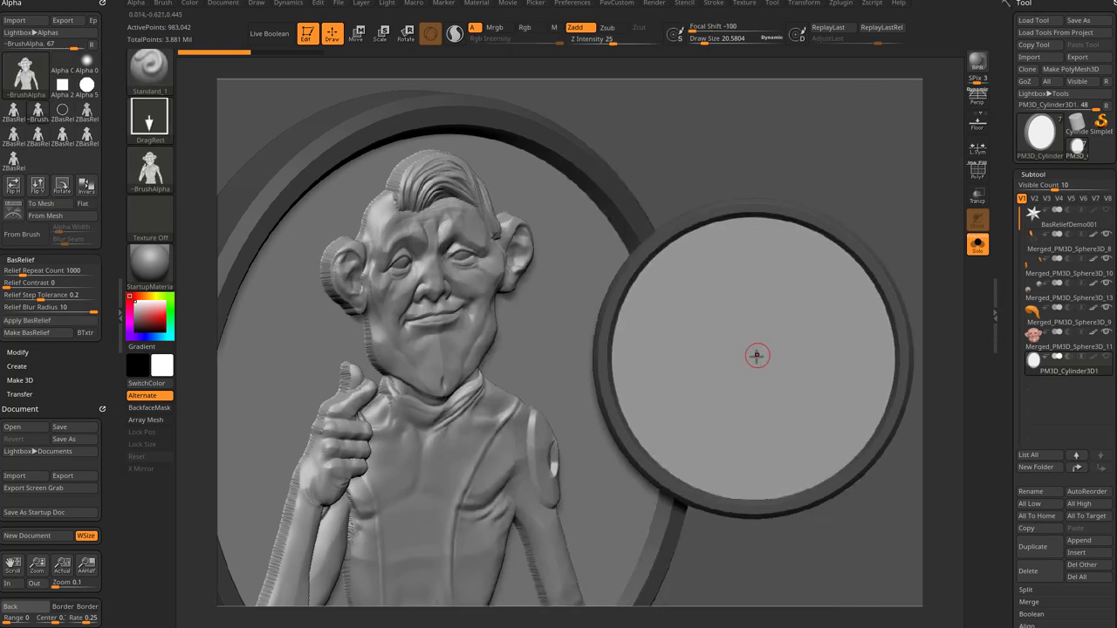
mouse_move(757, 355)
left_mouse_down()
mouse_move(743, 229)
mouse_move(748, 123)
left_mouse_up()
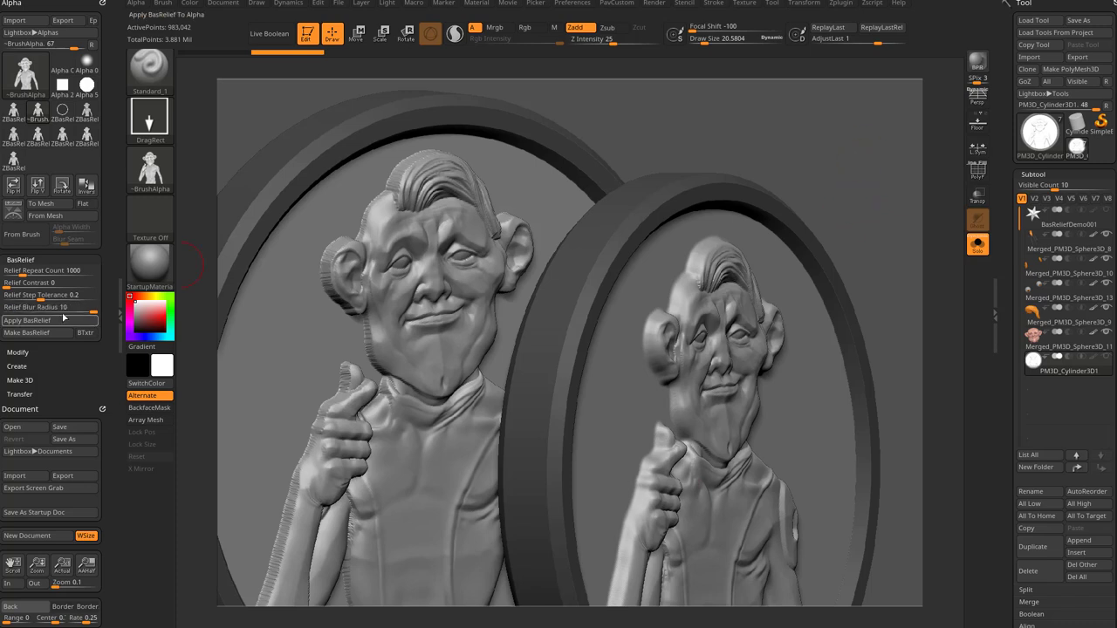
key("ctrl+n")
mouse_move(777, 175)
left_mouse_down("alt")
mouse_move(798, 146)
mouse_move(733, 83)
left_mouse_up("alt")
left_click_drag(820, 336, 863, 347)
key("ctrl+z")
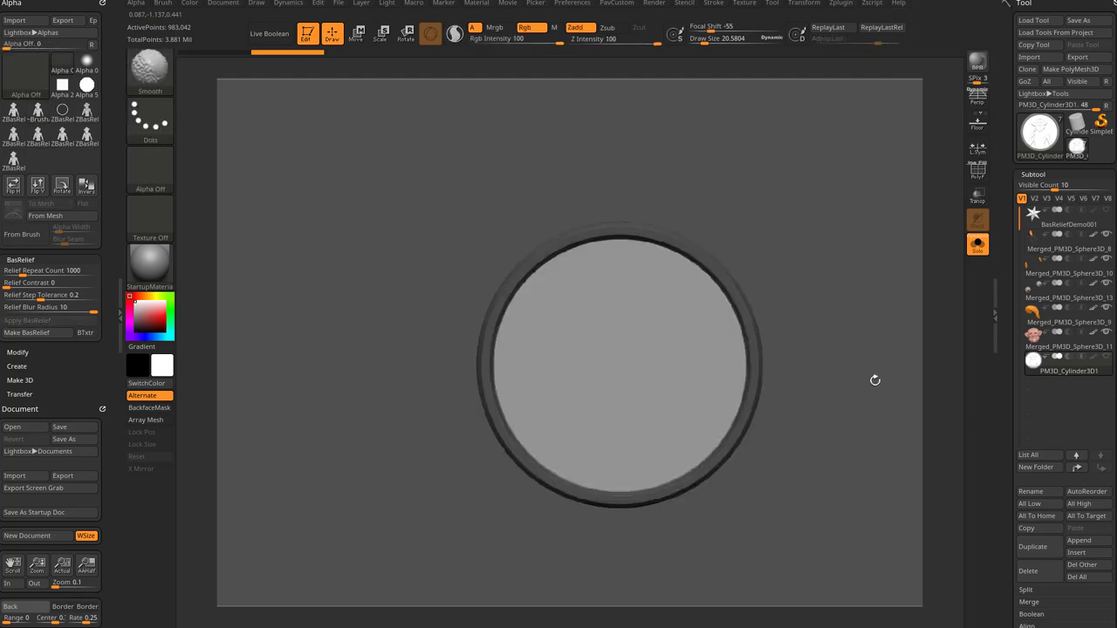
Step: Bring back the full character with the SkinShade4 material and generate a bas-relief alpha with BTxtr on and Relief Blur Radius 4
left_click(1061, 338)
left_click(977, 245)
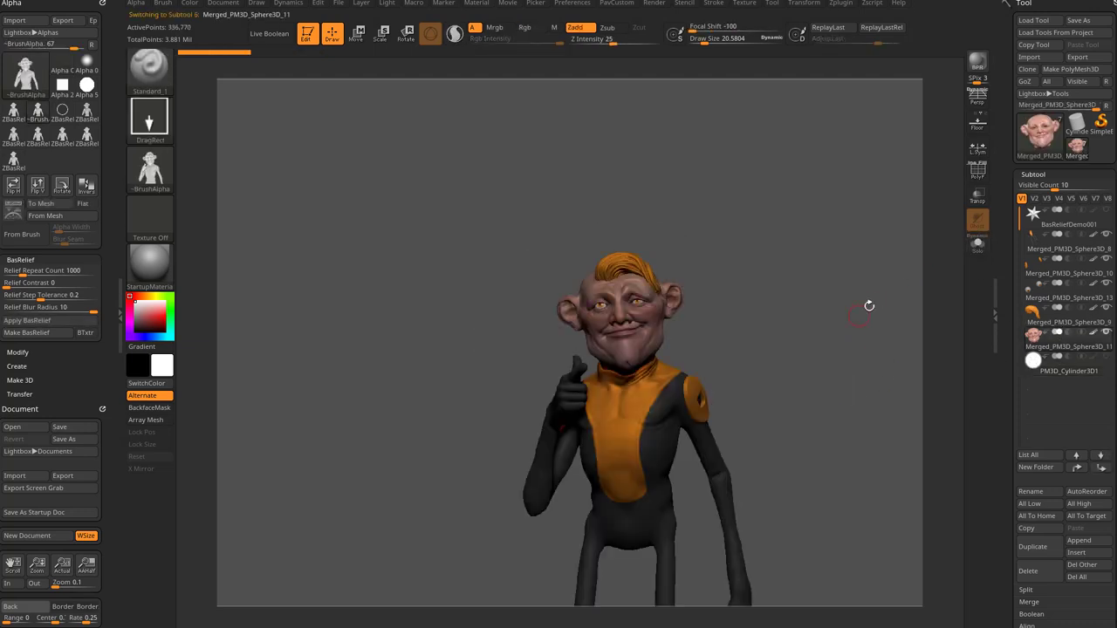
left_click_drag(862, 309, 768, 250, "alt")
left_click(162, 287)
left_click(797, 477)
left_click_drag(824, 336, 816, 284, "alt")
left_click_drag(379, 349, 367, 365)
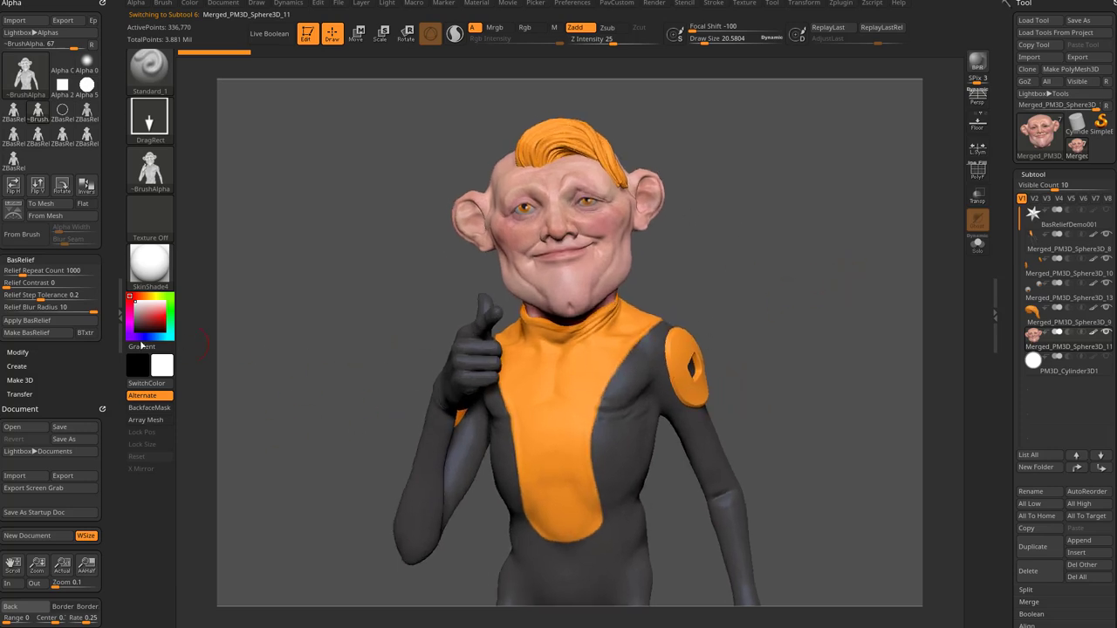
left_click(34, 335)
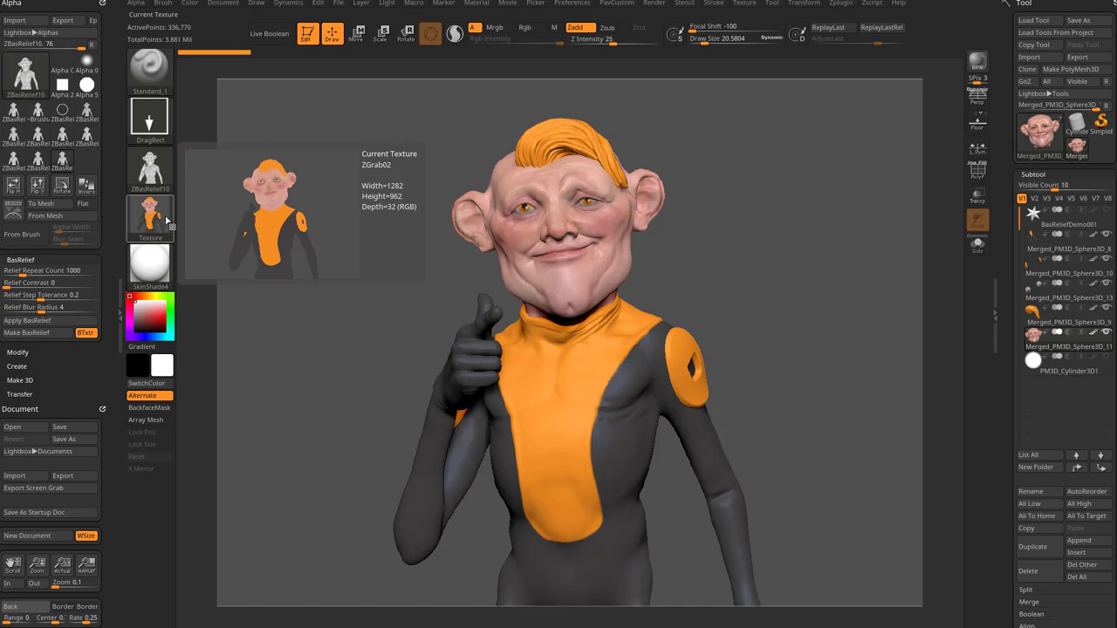
Step: Isolate the cylinder disc, test the ZBasRelief10 alpha with a stamp, and undo it
left_click(1056, 368)
key("f")
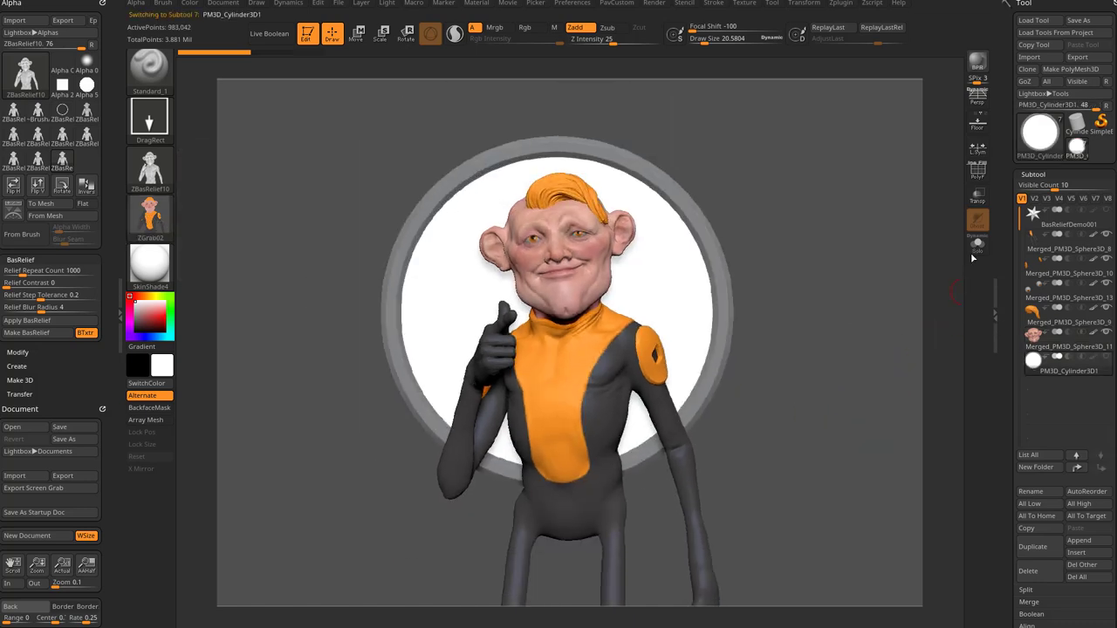
left_click(977, 245)
mouse_move(549, 347)
left_mouse_down()
mouse_move(541, 242)
mouse_move(558, 33)
left_mouse_up()
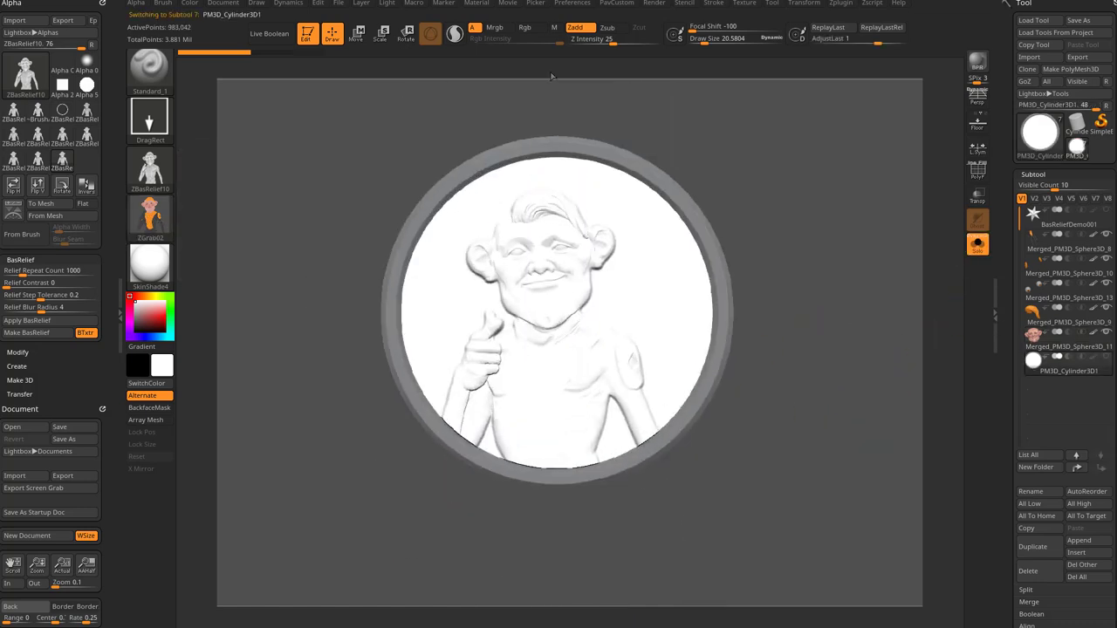
key("ctrl+z")
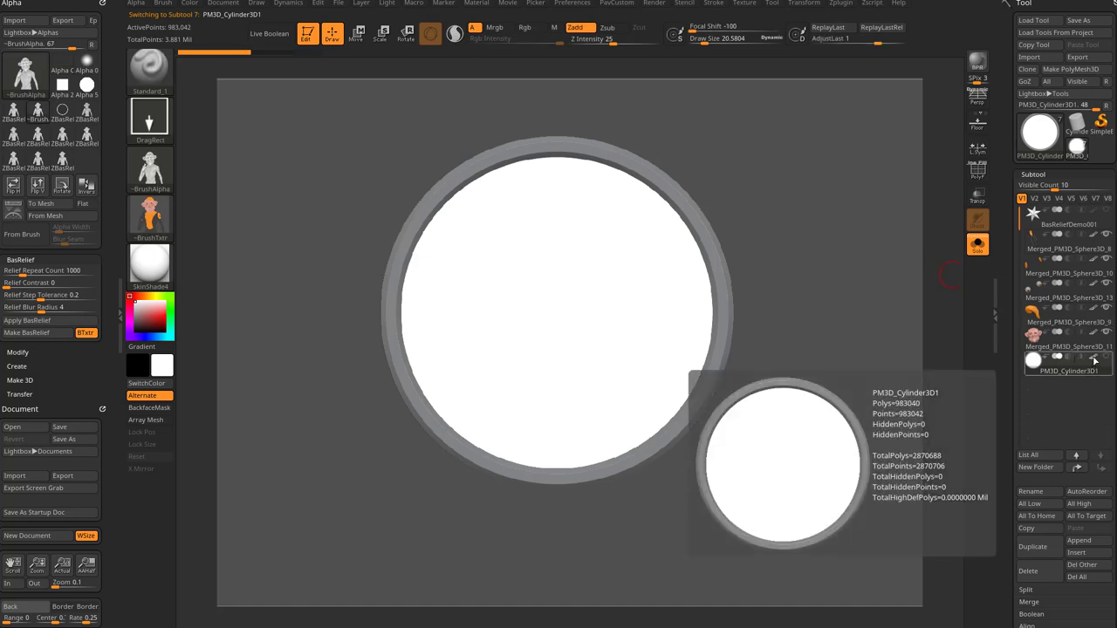
Step: Enable Rgb painting, test a stamp combining the bas-relief alpha with its colour texture, and undo it
left_click(524, 28)
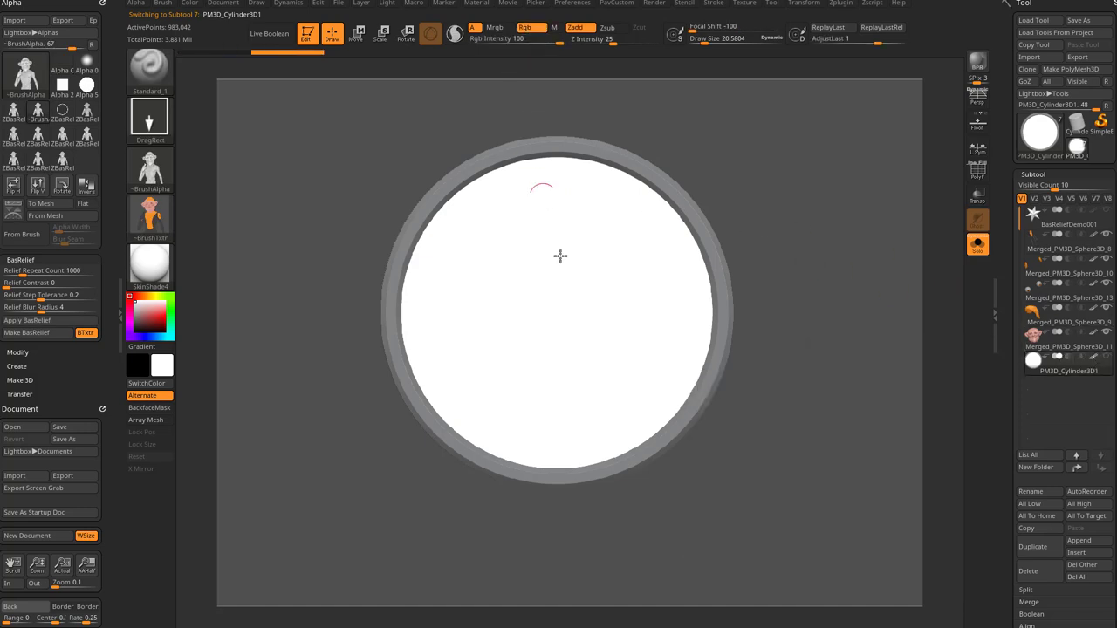
left_click_drag(552, 380, 552, 229)
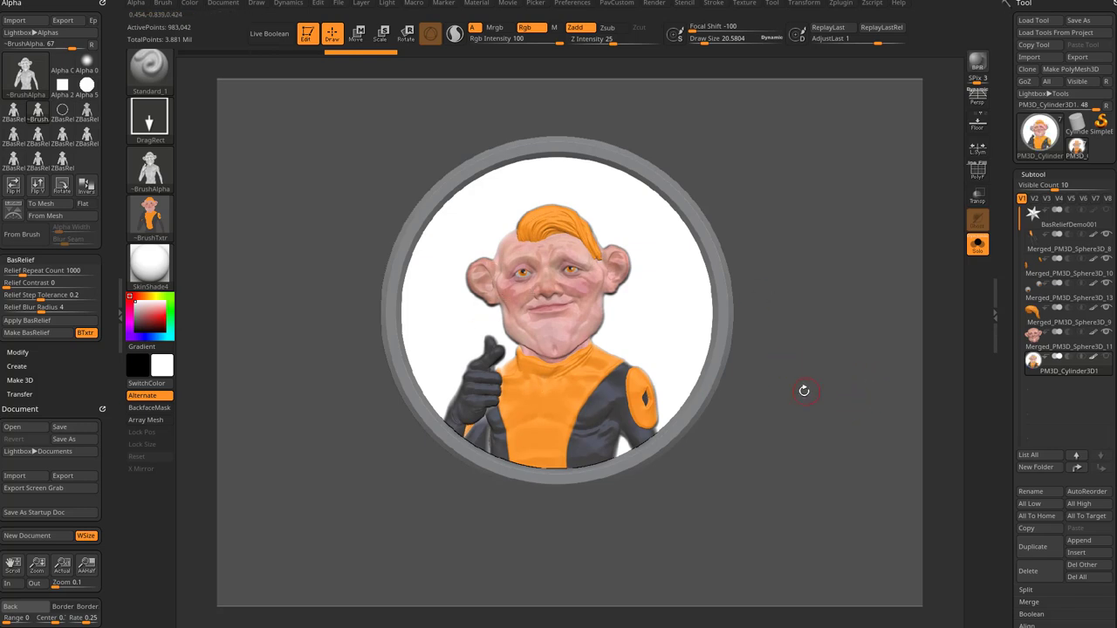
key("ctrl+z")
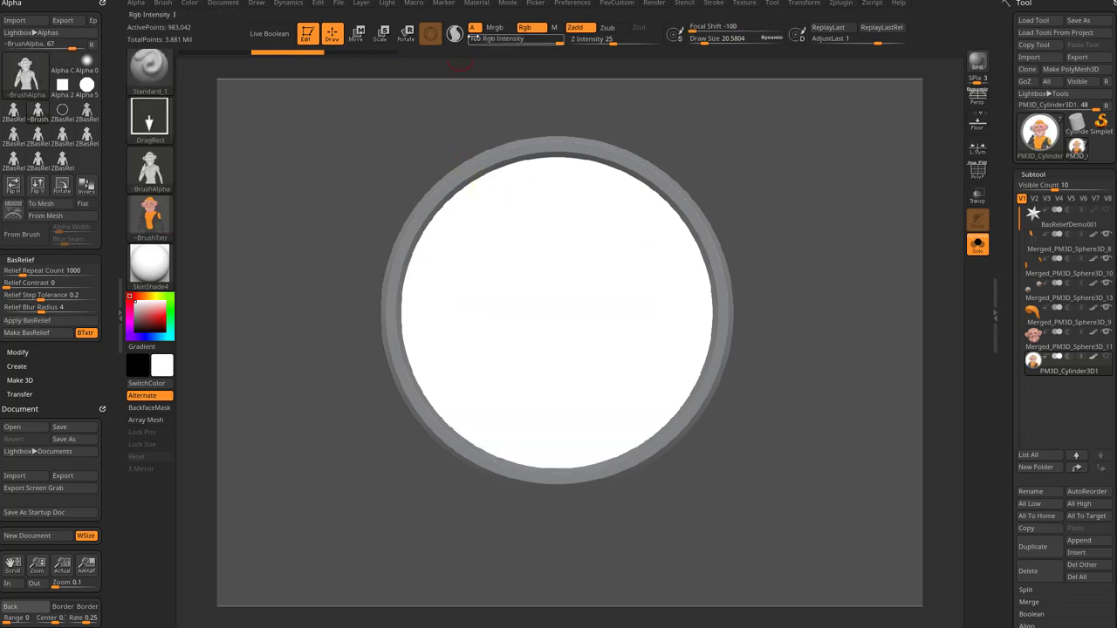
Step: Stamp the coloured relief with the A option off, inspect it at an angle, try AdjustLast on it, and undo the stamp
left_click_drag(560, 312, 683, 258)
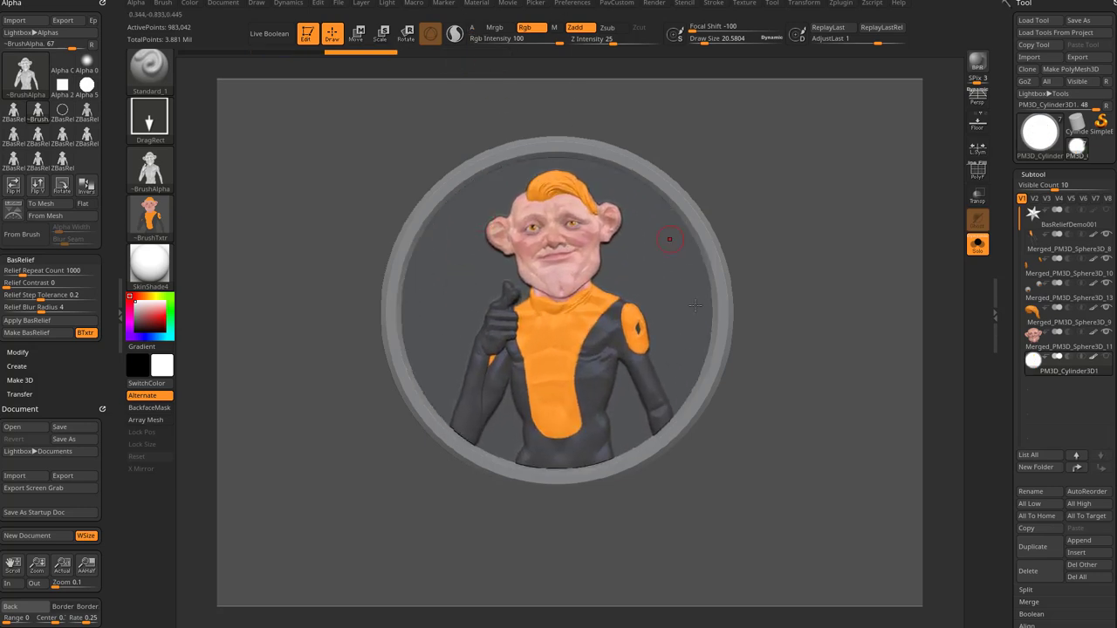
left_click_drag(793, 243, 852, 192)
mouse_move(876, 39)
left_mouse_down()
mouse_move(859, 40)
mouse_move(874, 40)
left_mouse_up()
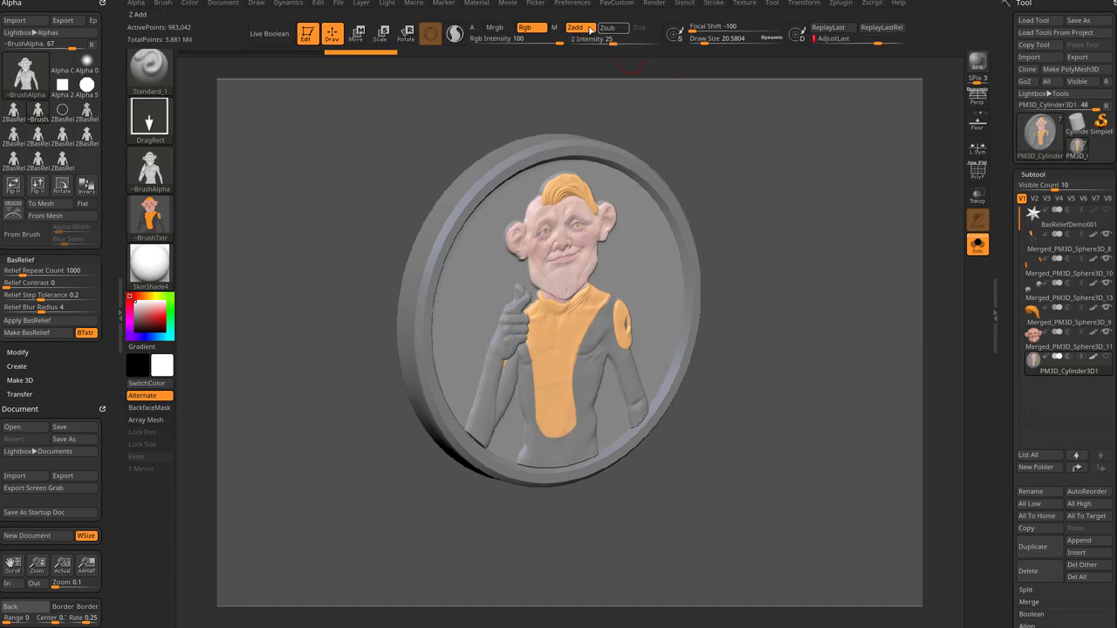
mouse_move(878, 40)
left_mouse_down()
mouse_move(896, 40)
mouse_move(880, 41)
left_mouse_up()
key("ctrl+z")
left_click_drag(824, 260, 829, 242, "shift")
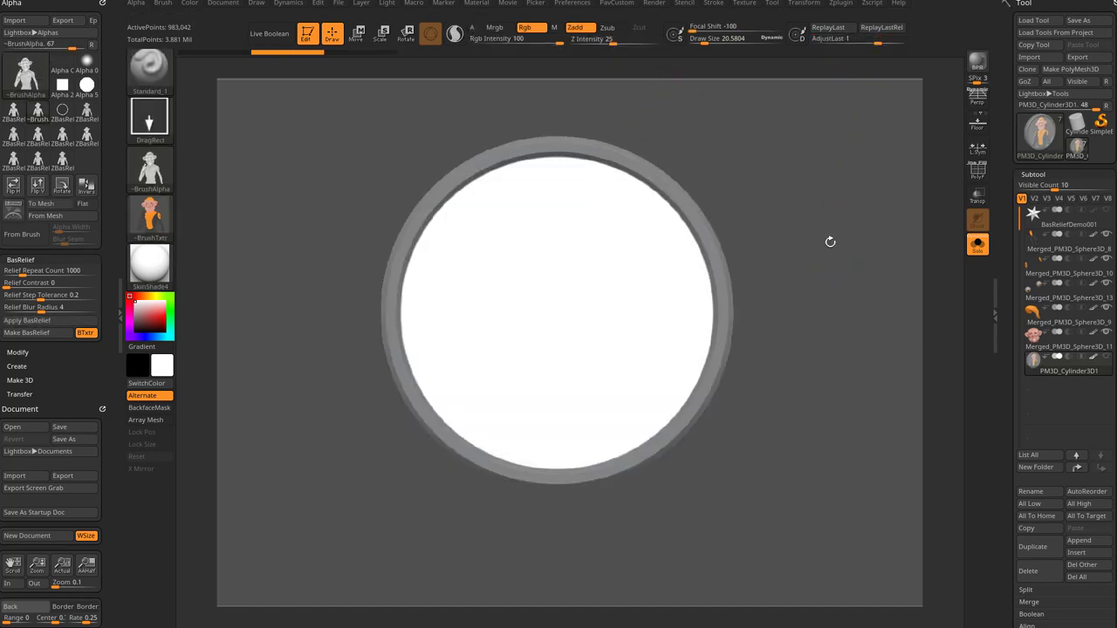
Step: Turn off BTxtr and the brush texture, and stamp the bas-relief alpha uncoloured on the disc
left_click(94, 333)
left_click(162, 224)
left_click(218, 228)
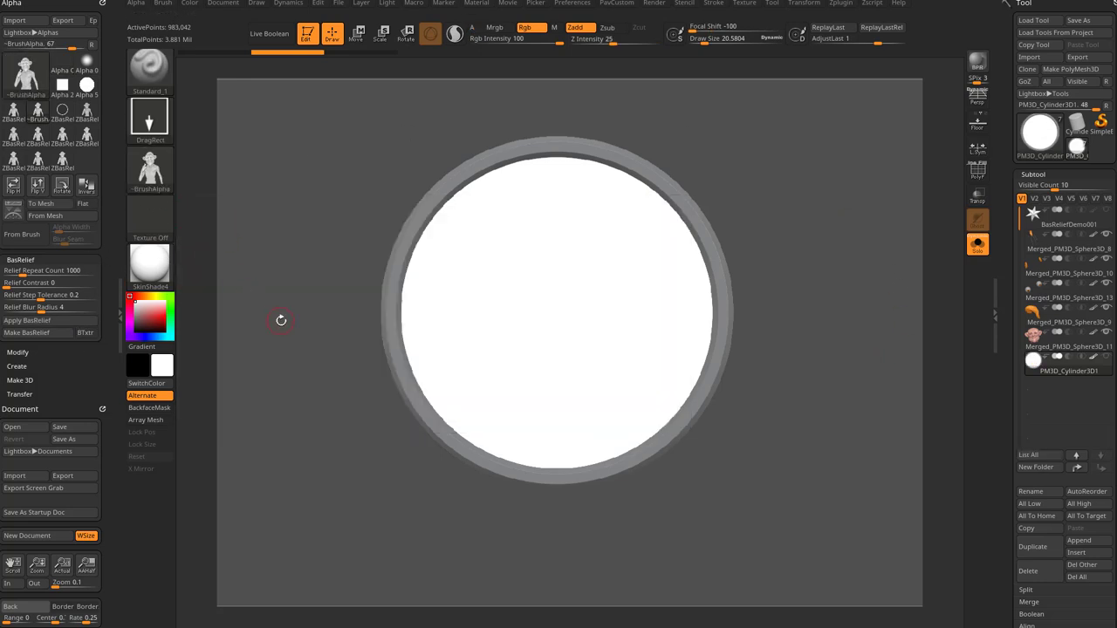
left_click_drag(805, 237, 803, 285)
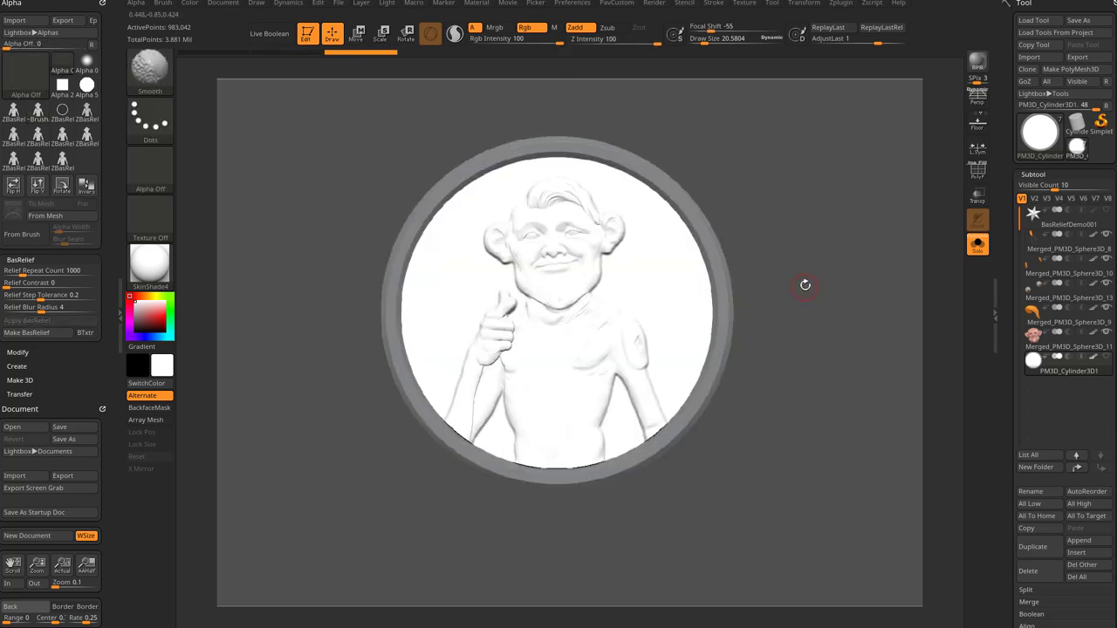
Step: Switch the stroke to DragDot, enlarge the brush to about 103, and try small bas-relief stamps on the disc
left_click(149, 122)
left_click(456, 131)
key("s")
left_click_drag(651, 278, 658, 250)
key("ctrl+z")
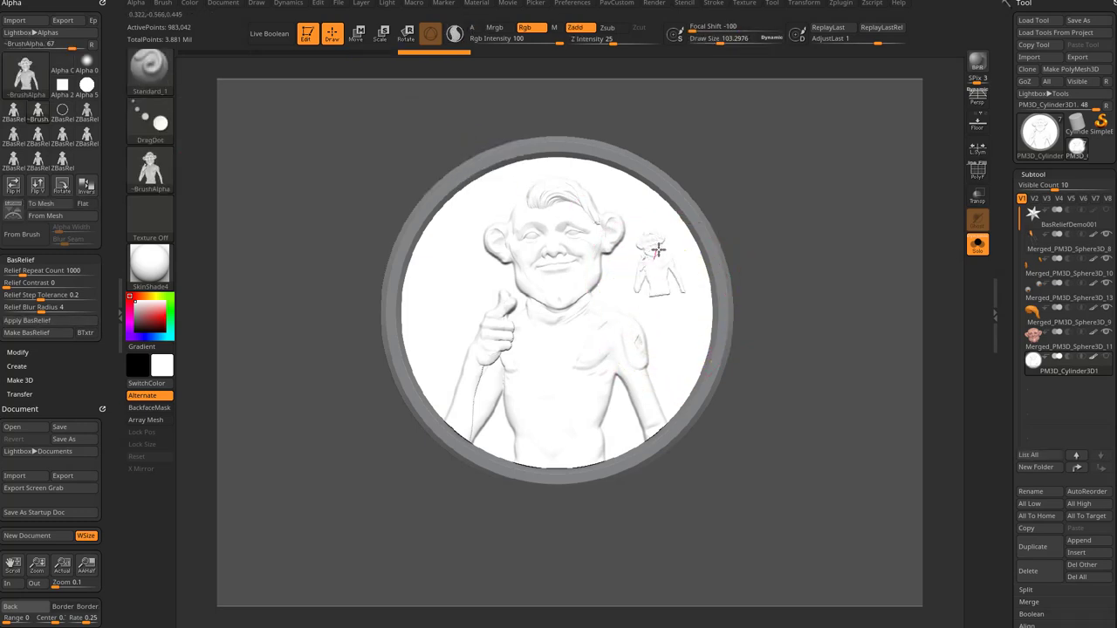
left_click_drag(451, 341, 456, 266)
Step: Switch back to the StartupMaterial and undo the stamps on the disc
left_click(149, 274)
left_click(309, 274)
key("ctrl+z")
key("ctrl+z")
key("ctrl+z")
Step: Undo the last brush change, enter Move mode with the gizmo off, and draw a transpose line across the disc
key("s")
left_click_drag(810, 274, 788, 251)
key("ctrl+z")
key("w")
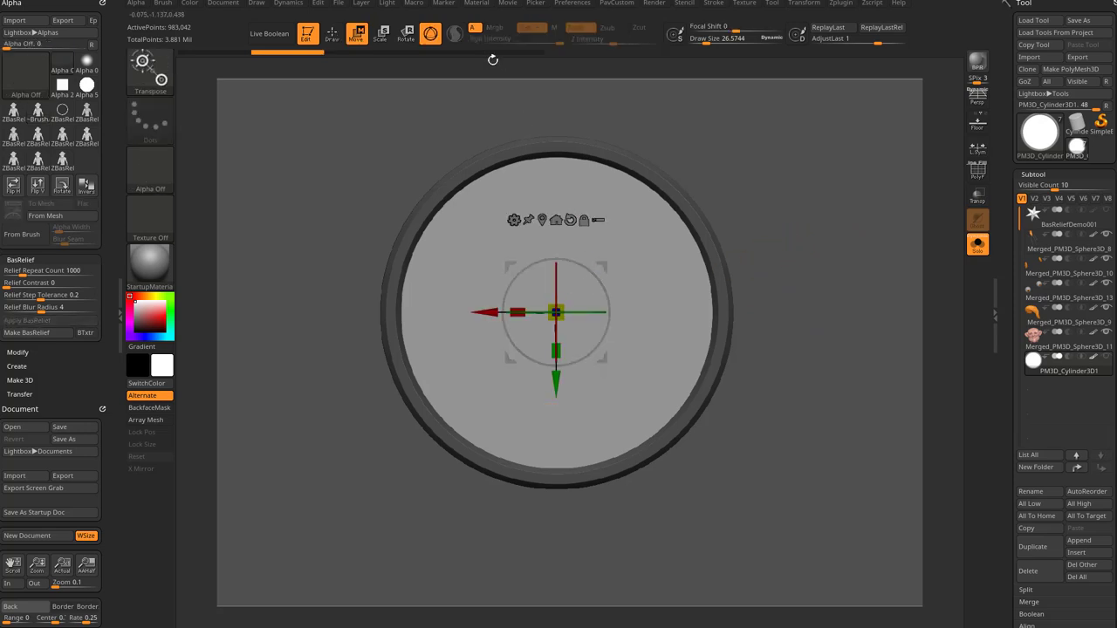
left_click(430, 34)
left_click_drag(541, 253, 593, 356)
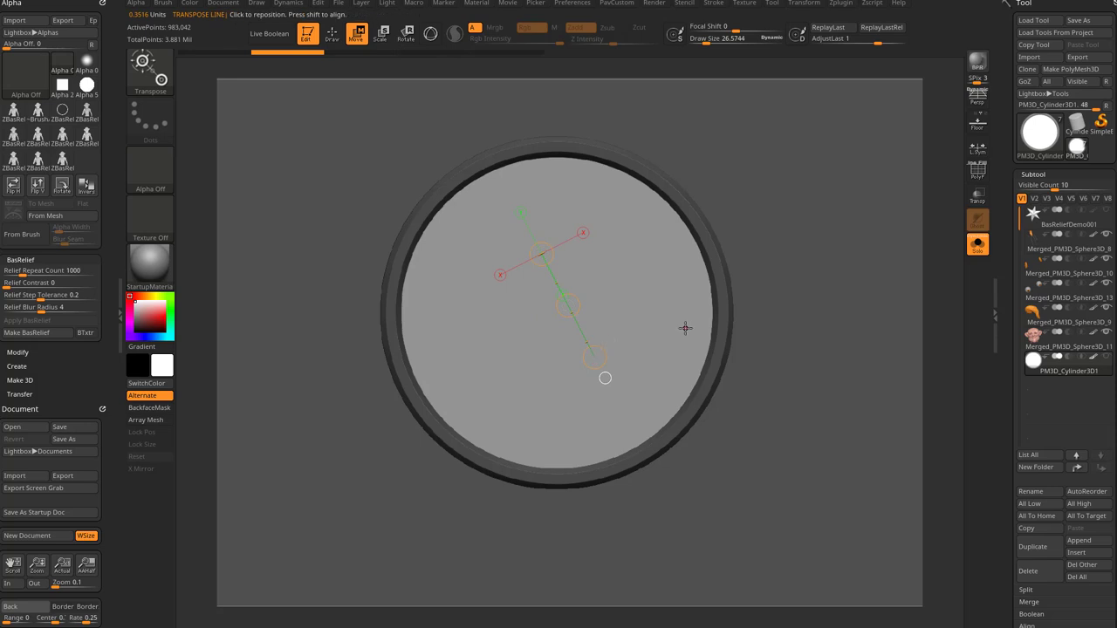
Step: Assign ZBasRelief01 as the masking alpha, try masking the disc along a transpose line, and clear the mask
left_click(162, 176, "ctrl")
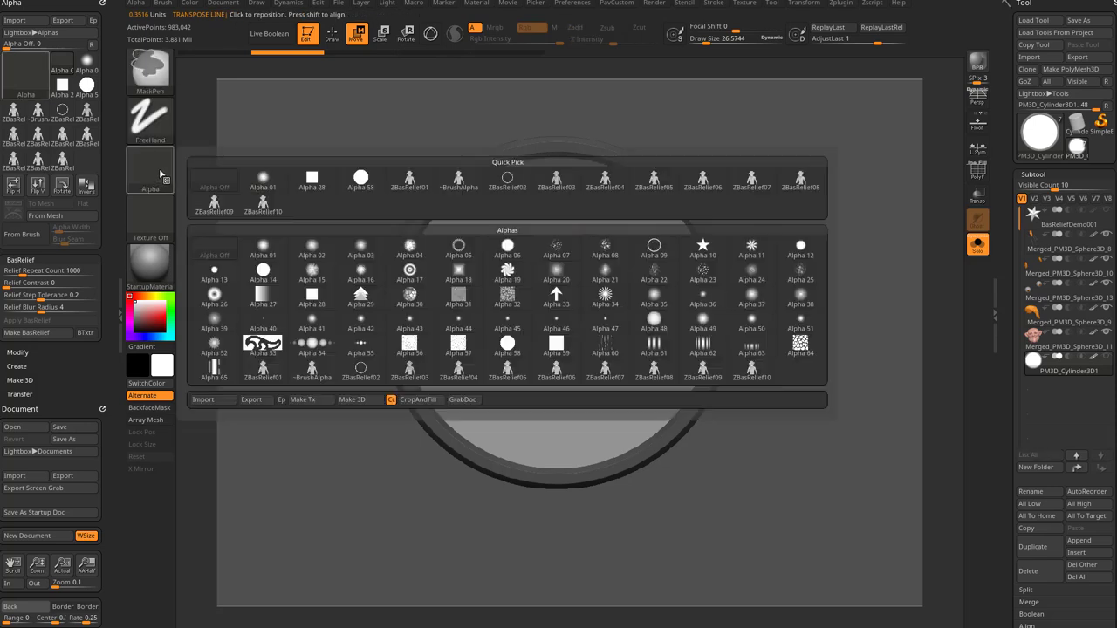
left_click(429, 194)
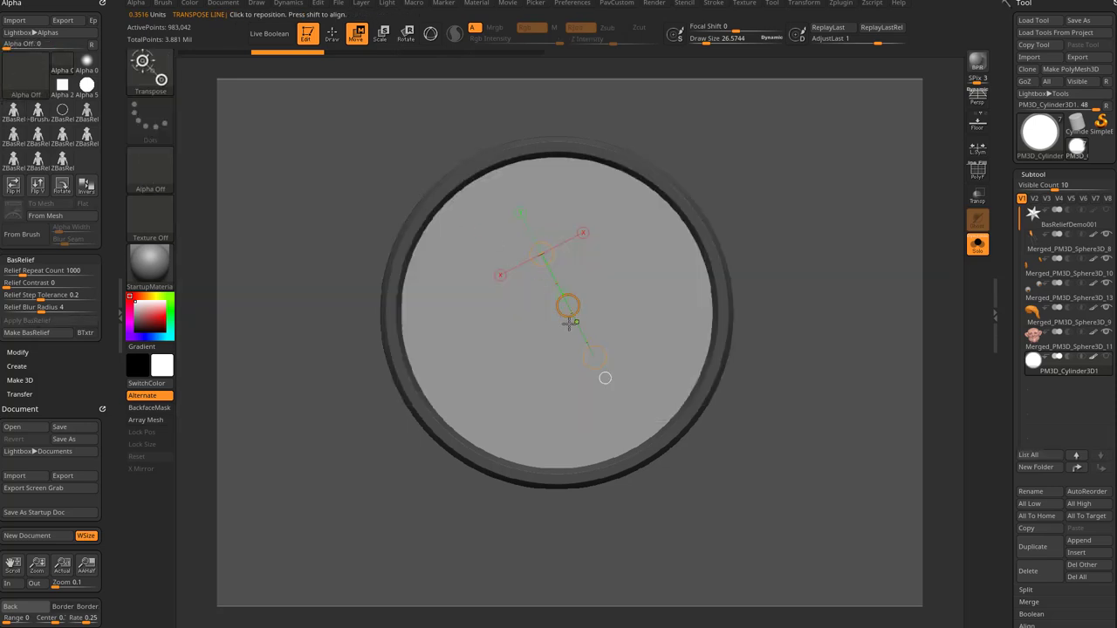
left_click_drag(530, 294, 564, 401, "ctrl")
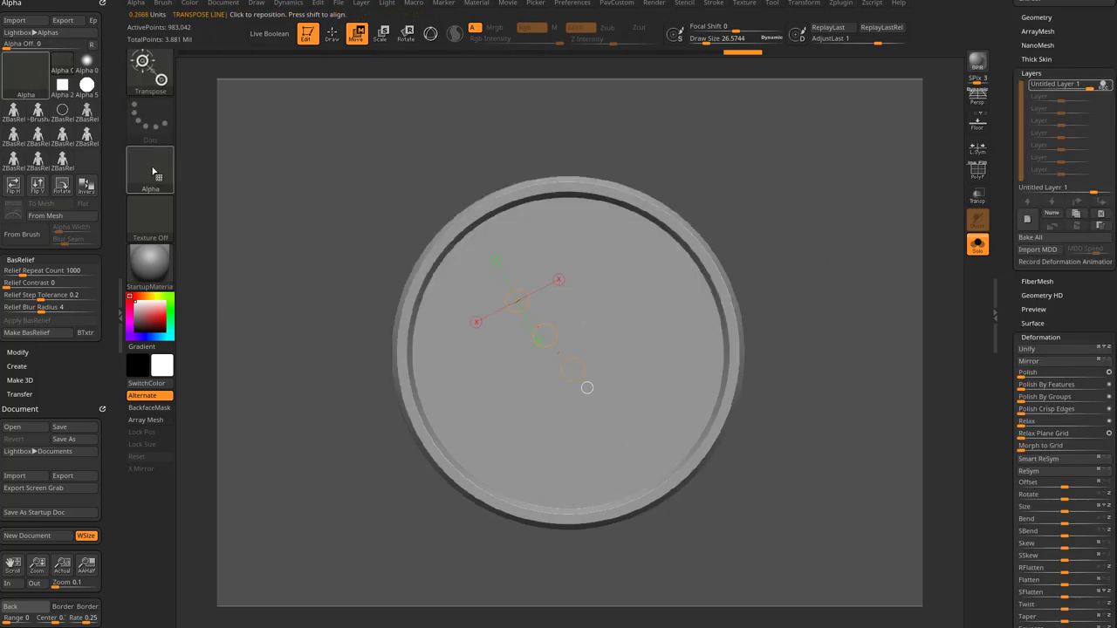
left_click(160, 176)
left_click(411, 185)
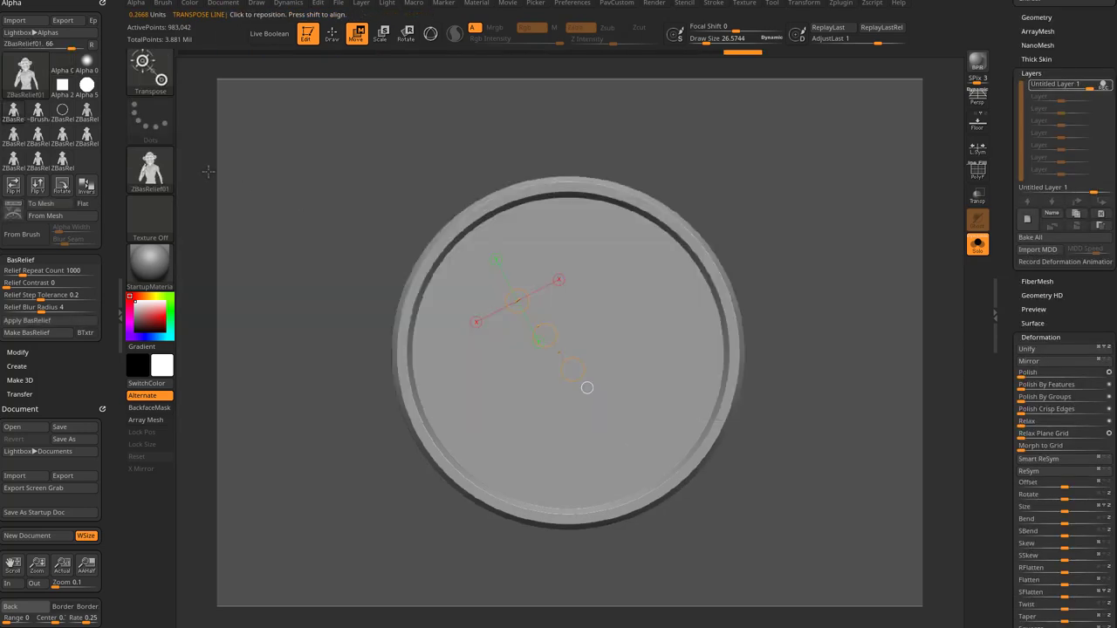
left_click_drag(576, 273, 561, 419, "ctrl")
left_click_drag(844, 291, 859, 301, "ctrl")
Step: Mask the disc with the bas-relief alpha until the figure nearly fills it, invert the mask, and return to Draw mode
mouse_move(823, 201)
left_mouse_down("ctrl")
mouse_move(927, 352)
mouse_move(670, 408)
mouse_move(719, 445)
mouse_move(694, 437)
mouse_move(688, 456)
left_mouse_up("ctrl")
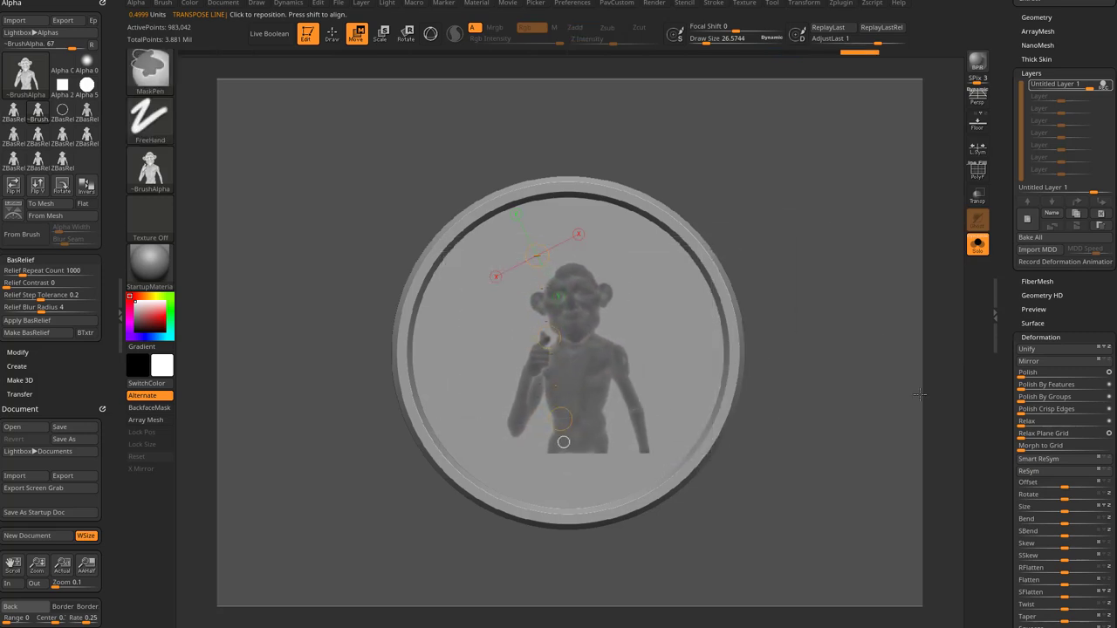
left_click_drag(893, 363, 904, 373, "ctrl")
mouse_move(586, 280)
left_mouse_down("ctrl")
mouse_move(640, 446)
mouse_move(623, 521)
mouse_move(570, 451)
mouse_move(622, 569)
mouse_move(519, 544)
mouse_move(504, 523)
mouse_move(558, 511)
mouse_move(559, 486)
left_mouse_up("ctrl")
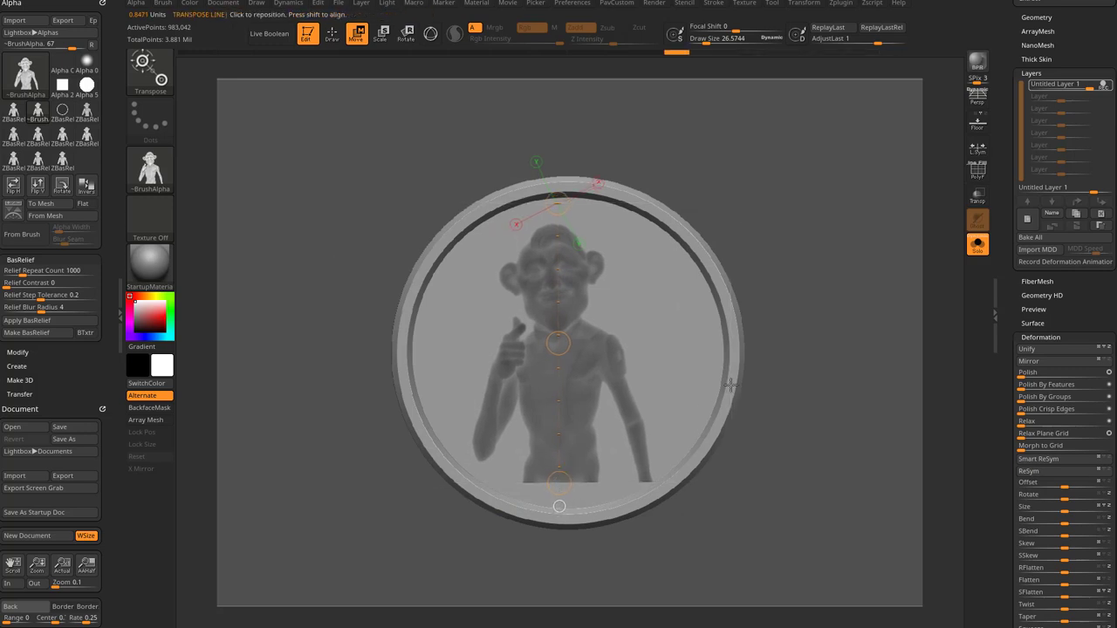
left_click(816, 307, "ctrl")
key("q")
Step: Try the Inflate deformation at 1 on the unmasked figure and undo it
left_click_drag(833, 285, 896, 310)
left_click_drag(1013, 387, 1013, 340)
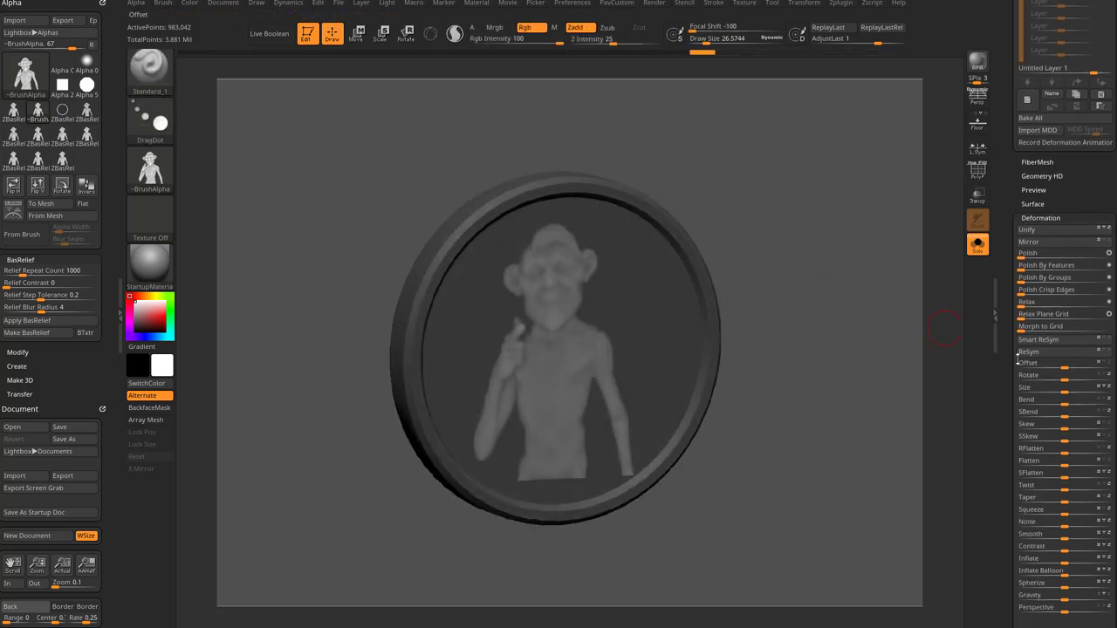
left_click_drag(1065, 561, 1067, 561)
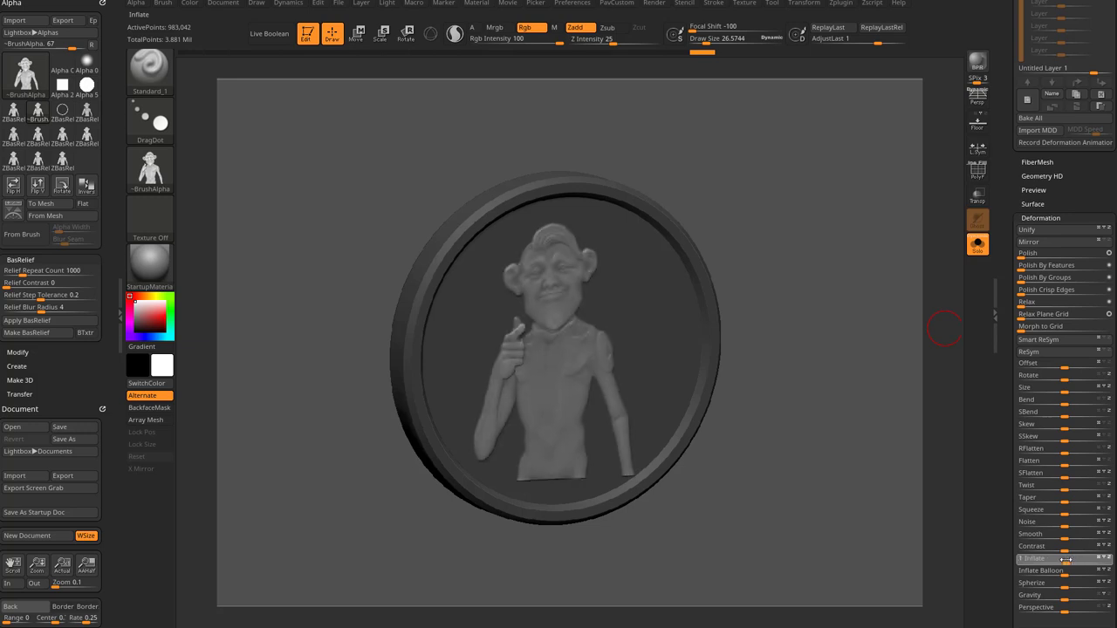
key("ctrl+z")
Step: Inflate the unmasked figure by about 21 to raise it strongly from the disc
scroll(1071, 332, "up", 5)
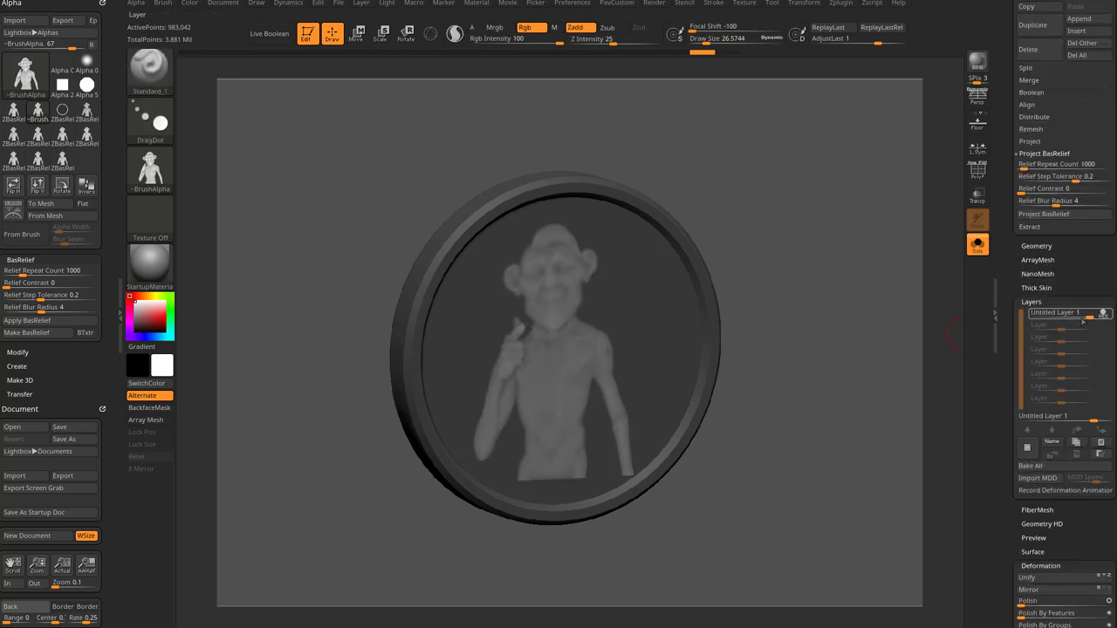
scroll(1065, 332, "down", 10)
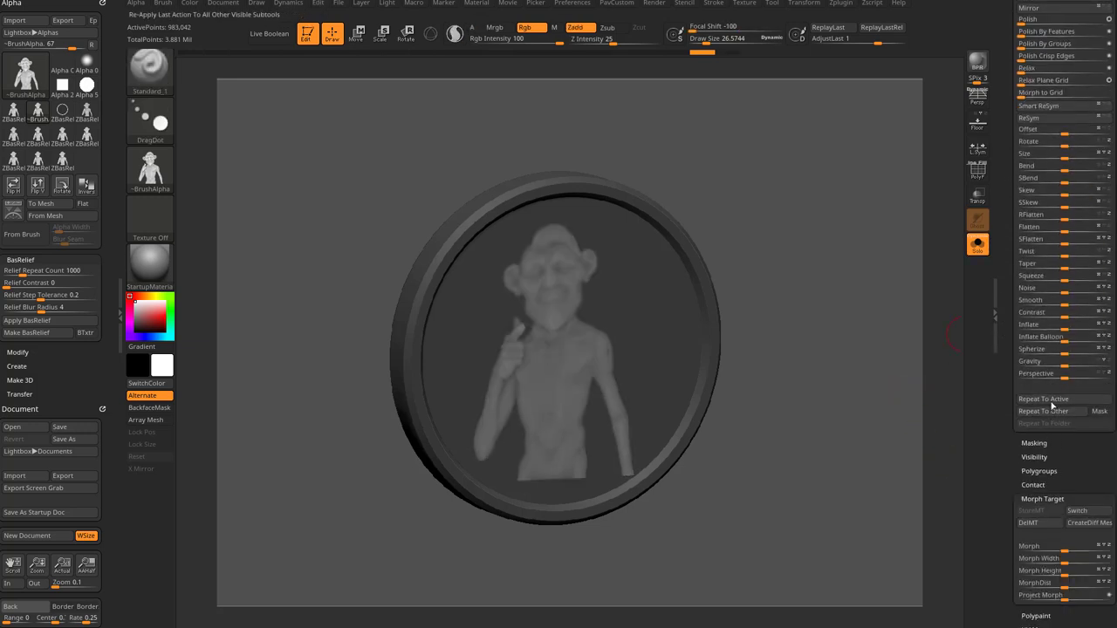
left_click_drag(1064, 324, 1076, 330)
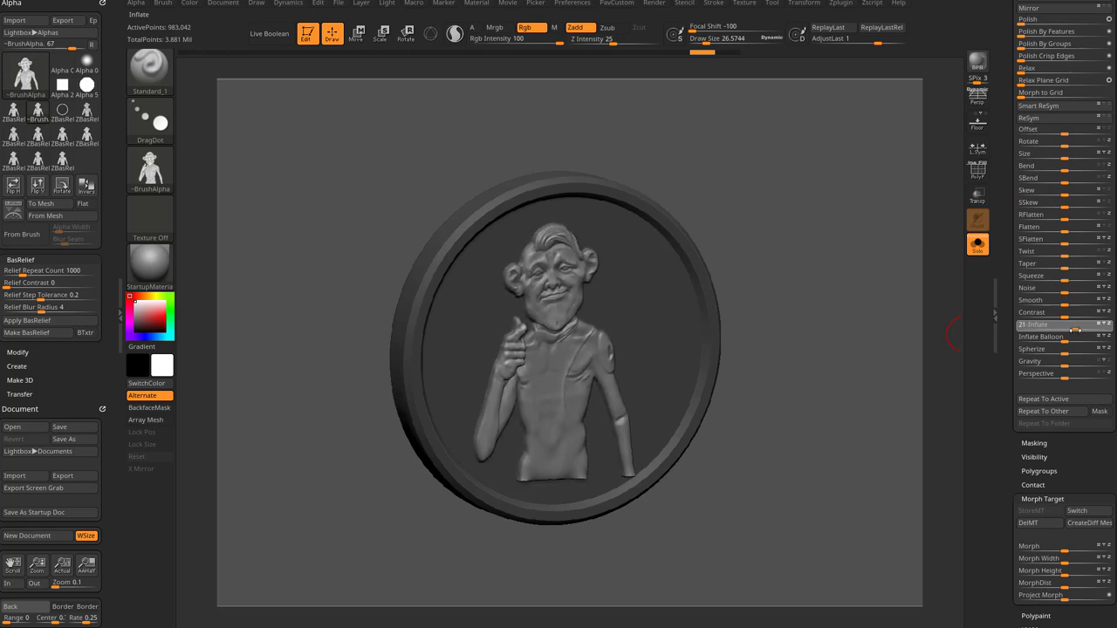
Step: Clear the mask, adjust the intensity of the relief's sculpting layer, and bake the layer into the disc
scroll(1018, 390, "up", 7)
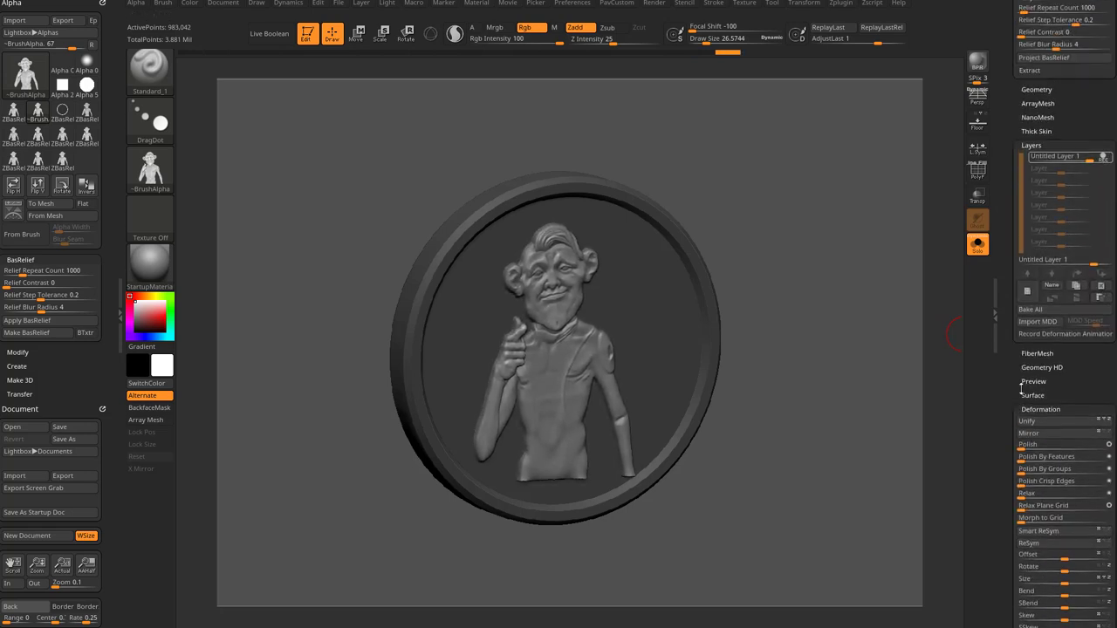
left_click_drag(877, 288, 890, 311)
mouse_move(1088, 167)
left_mouse_down()
mouse_move(1034, 170)
mouse_move(1091, 174)
left_mouse_up()
left_click_drag(1097, 268, 1094, 272)
left_click(1036, 319)
Step: Select the Morph brush, set its draw size to about 46, and turn off its Rgb colour
left_click_drag(1007, 342, 1008, 117)
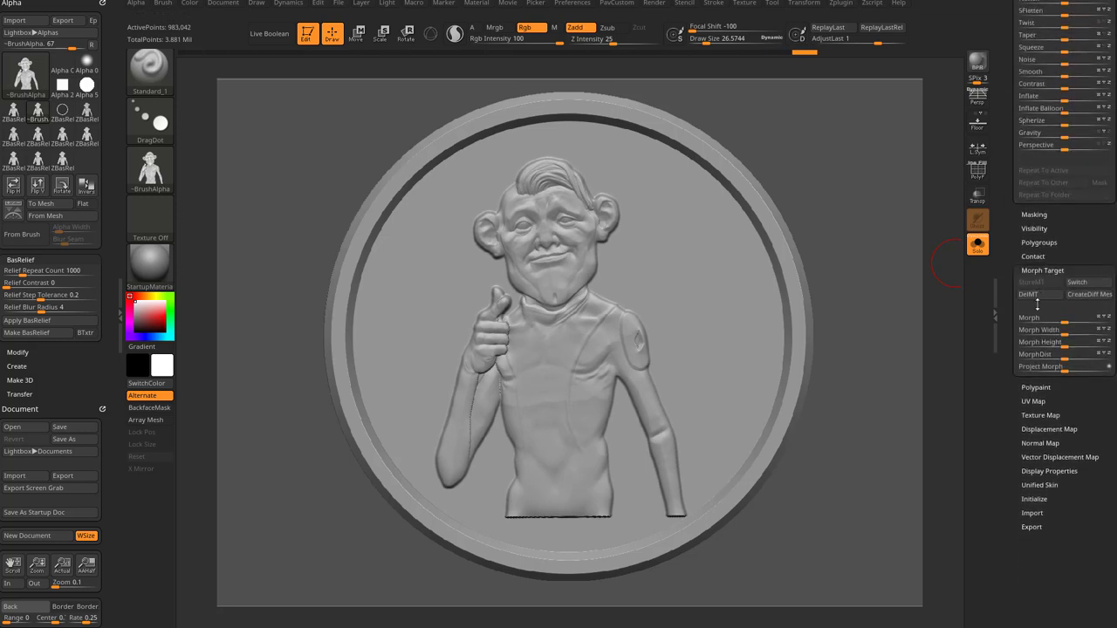
key("b")
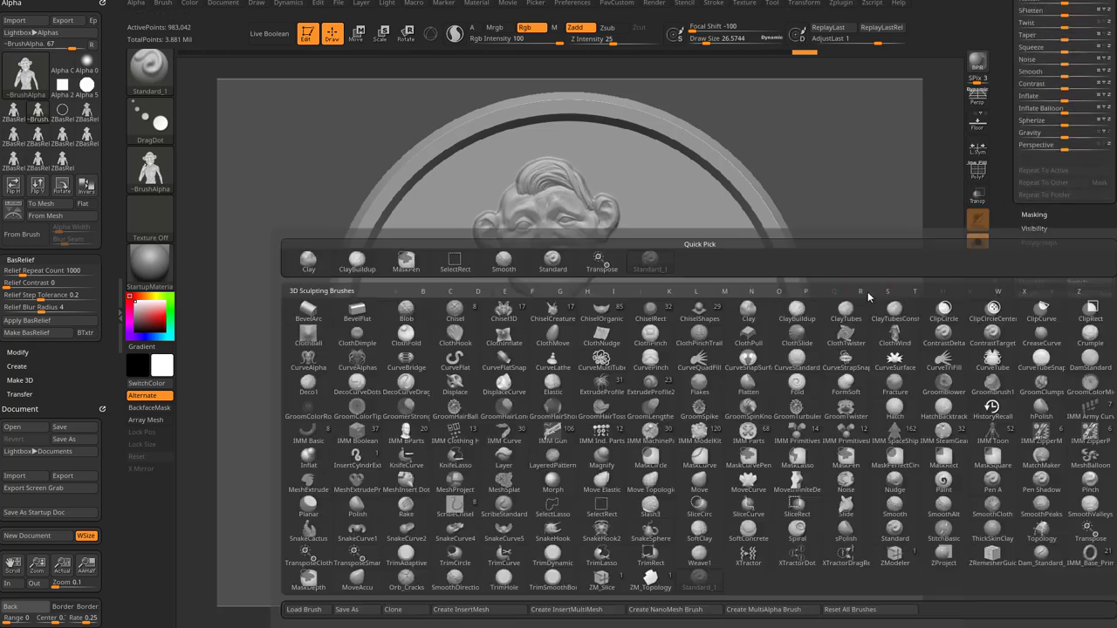
key("m")
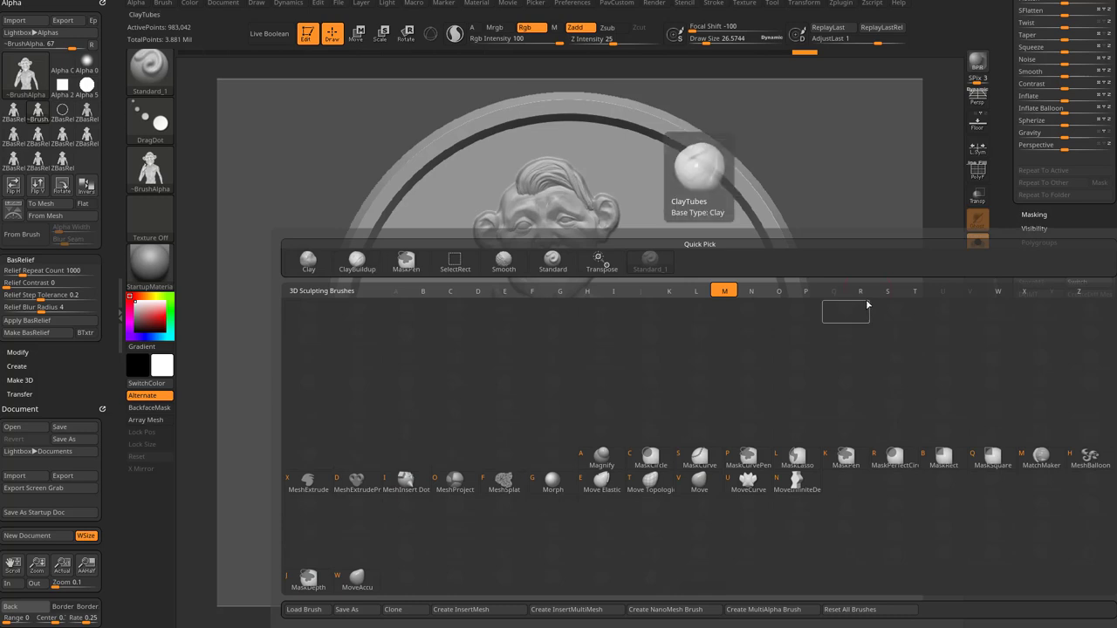
key("g")
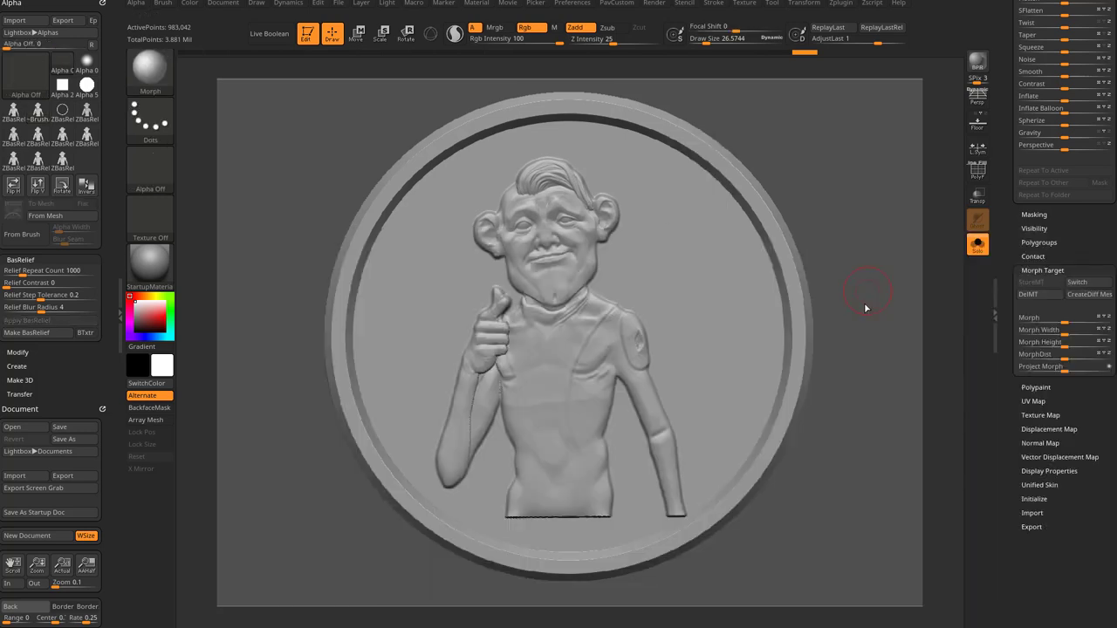
key("s")
left_click_drag(690, 364, 693, 364)
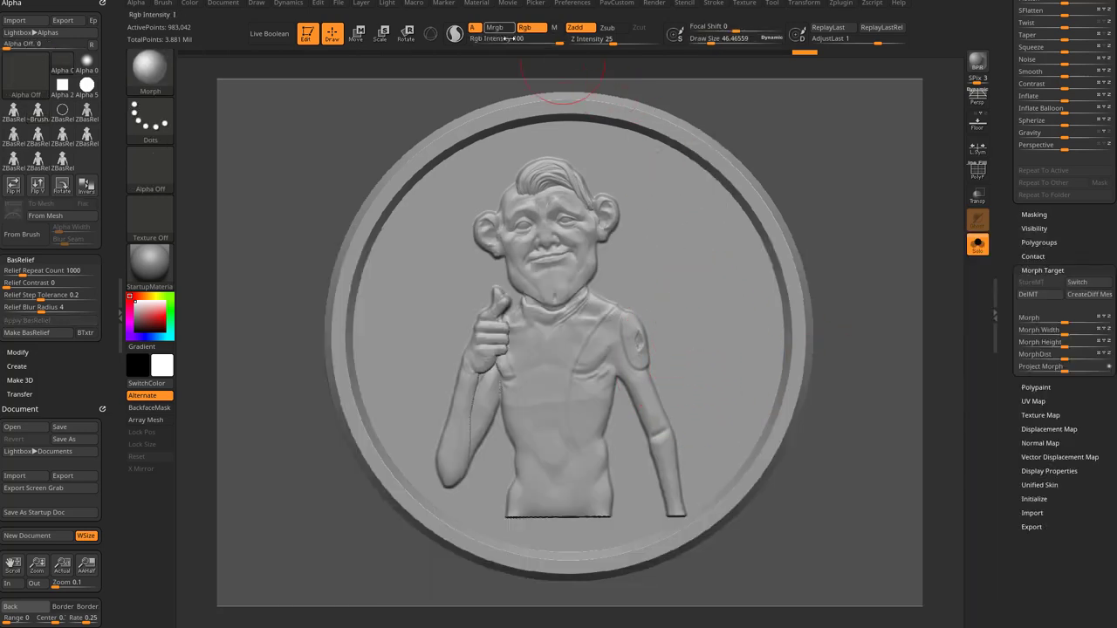
left_click(541, 30)
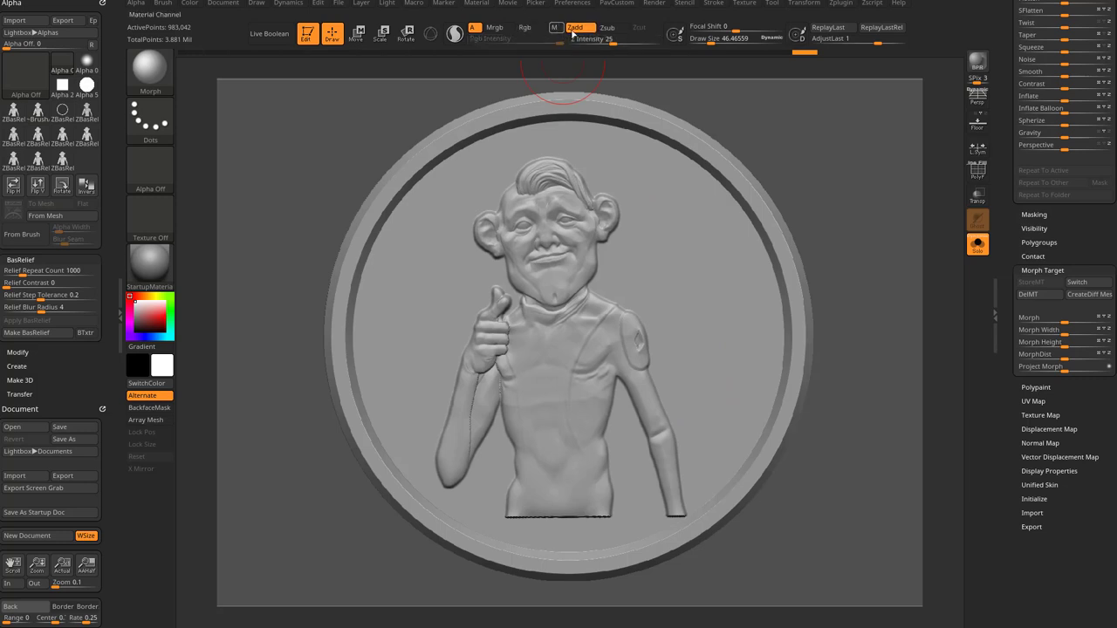
Step: Try fading the figure's cut-off waist and arm into the disc with the Morph brush, and undo the strokes
left_click_drag(813, 178, 793, 166, "alt")
mouse_move(555, 512)
left_mouse_down()
mouse_move(531, 509)
mouse_move(606, 517)
mouse_move(524, 516)
mouse_move(683, 428)
mouse_move(672, 438)
left_mouse_up()
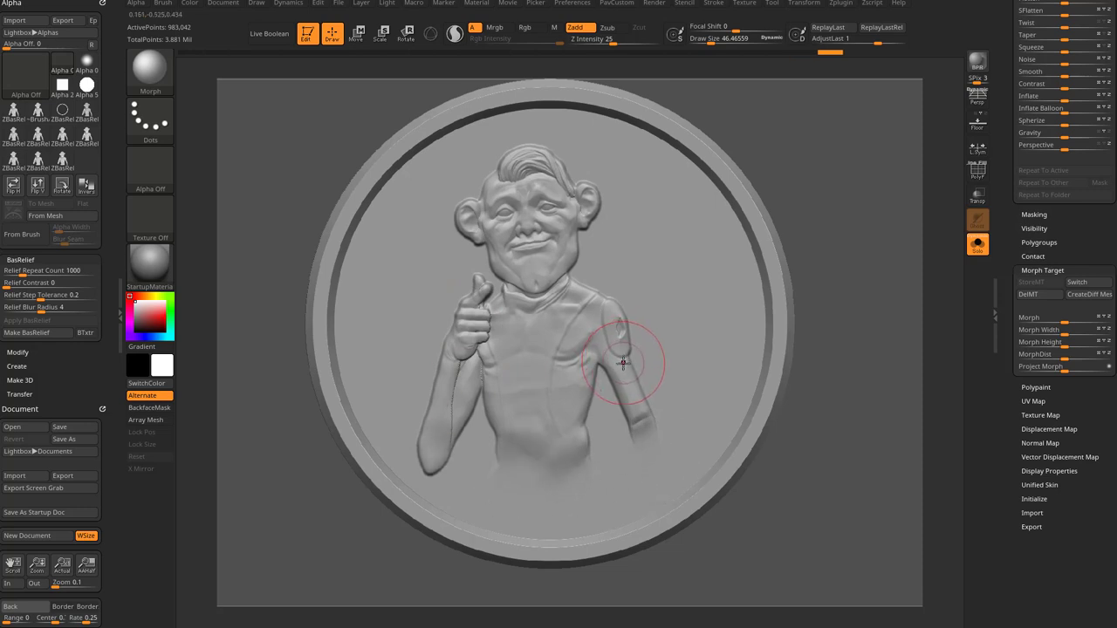
key("ctrl+z")
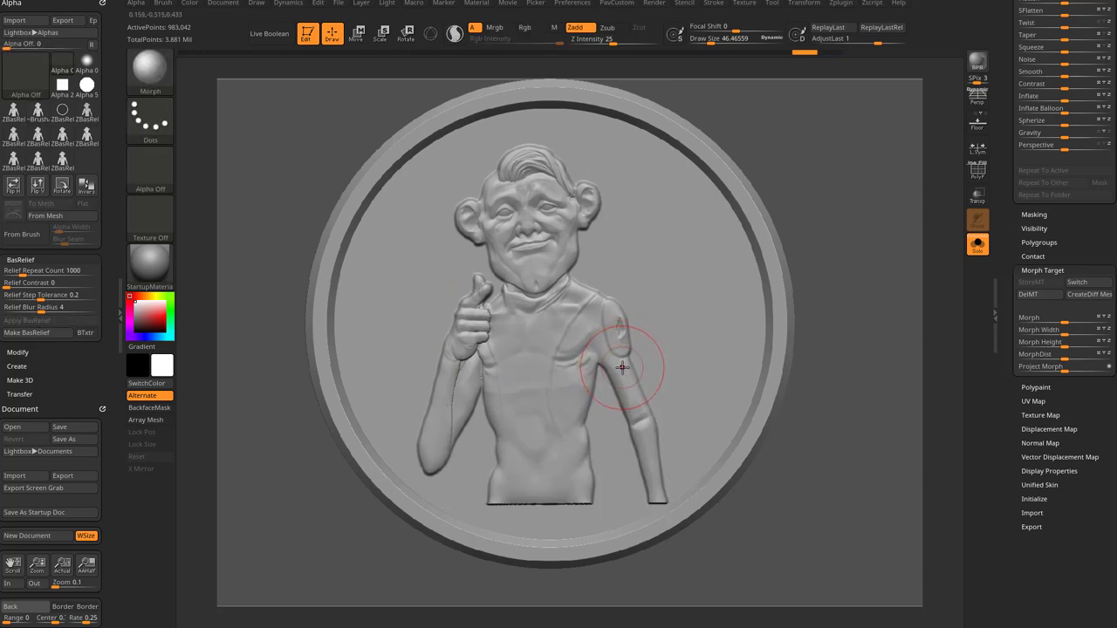
Step: Switch the morph target and paint the figure onto the blank disc, leaving the forearms and waist softly faded
left_click(1072, 294)
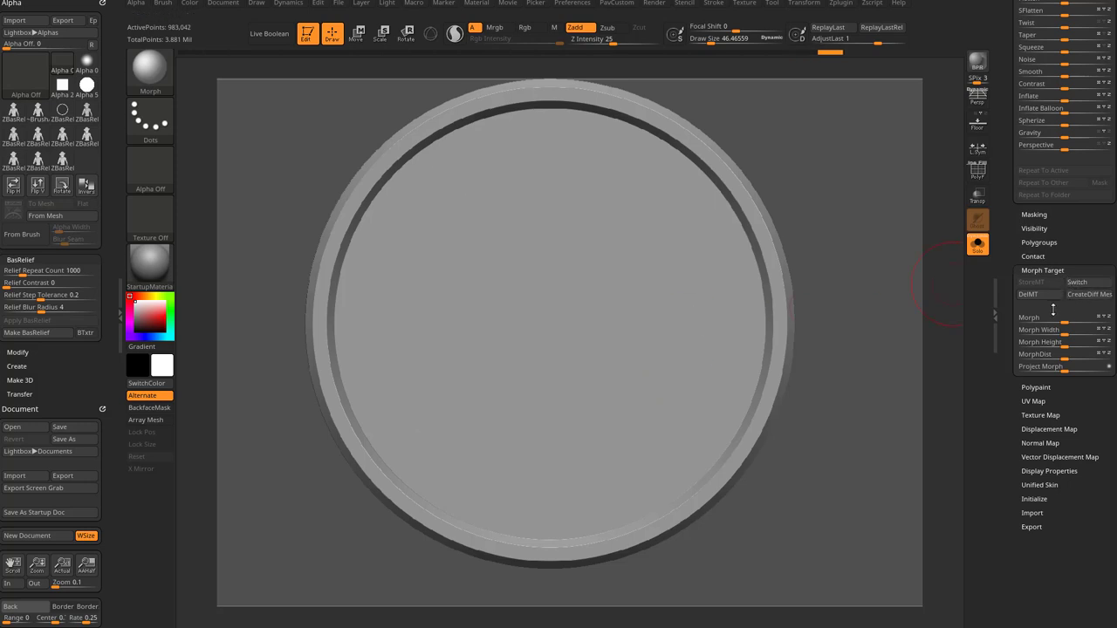
mouse_move(571, 262)
left_mouse_down()
mouse_move(524, 184)
mouse_move(509, 205)
mouse_move(515, 288)
mouse_move(475, 318)
mouse_move(519, 375)
mouse_move(550, 384)
mouse_move(567, 410)
mouse_move(641, 436)
mouse_move(458, 373)
left_mouse_up()
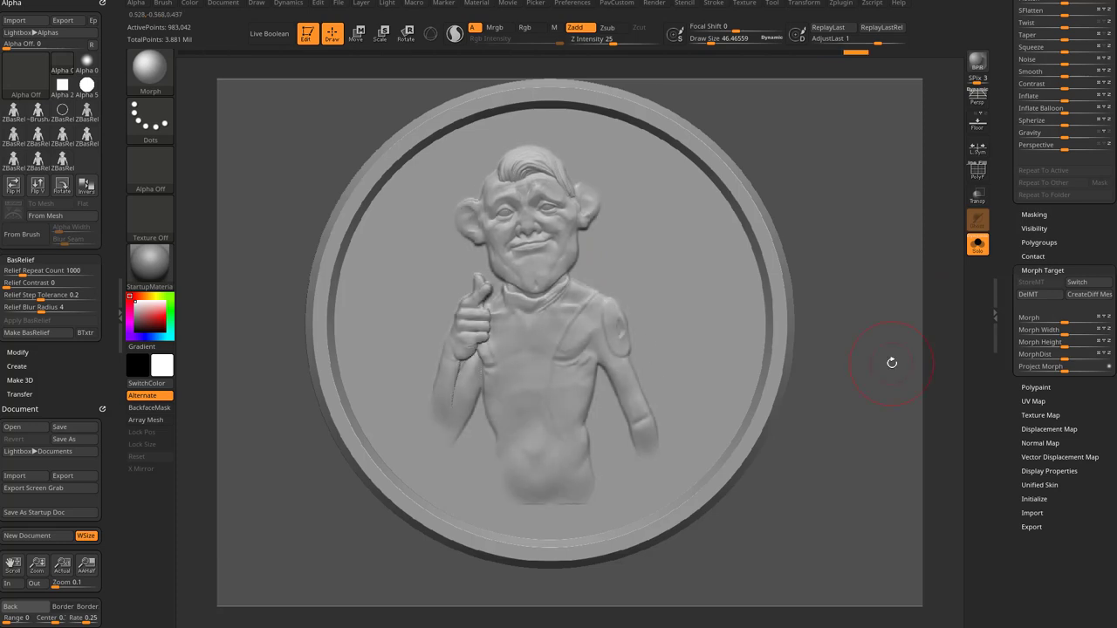
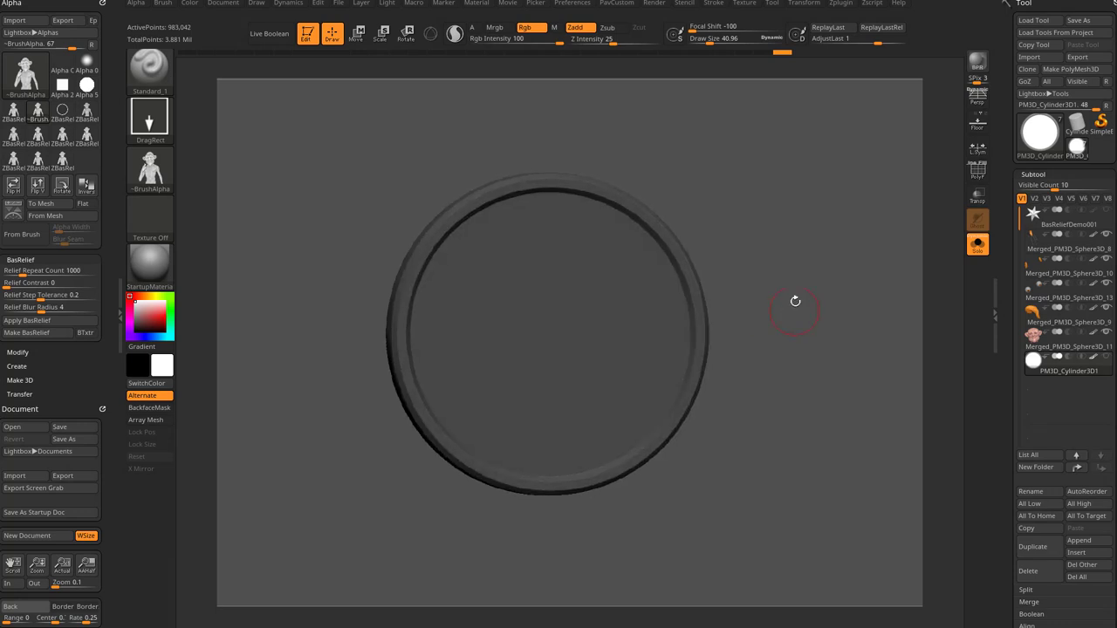
Step: Stamp the bas-relief alpha on the disc and inspect its depth from the side
left_click_drag(795, 302, 837, 339, "ctrl")
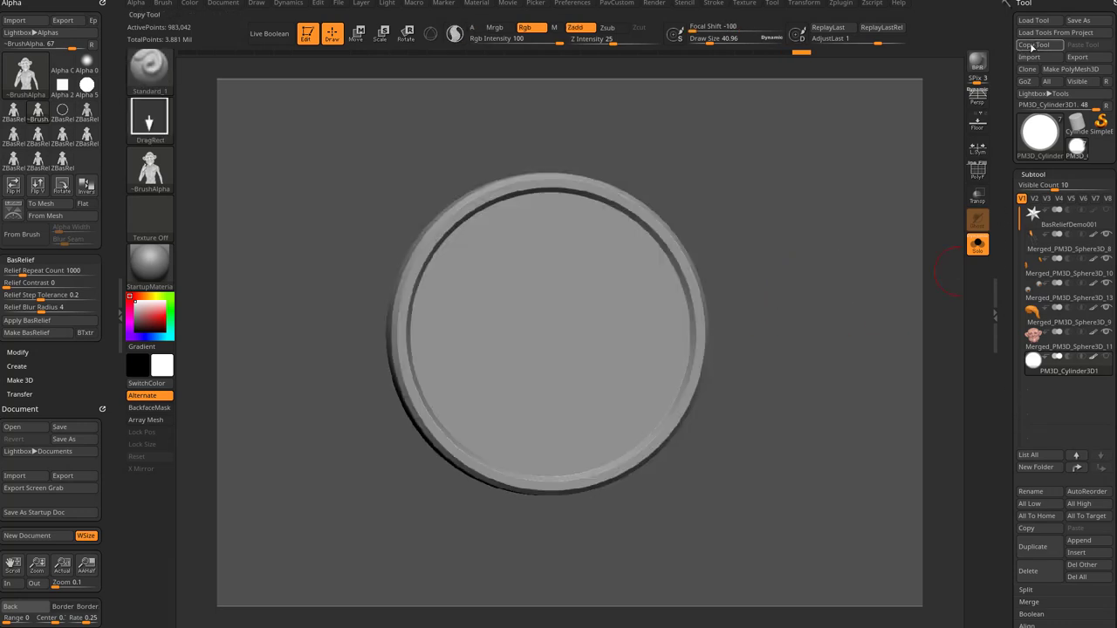
left_click_drag(585, 164, 904, 224)
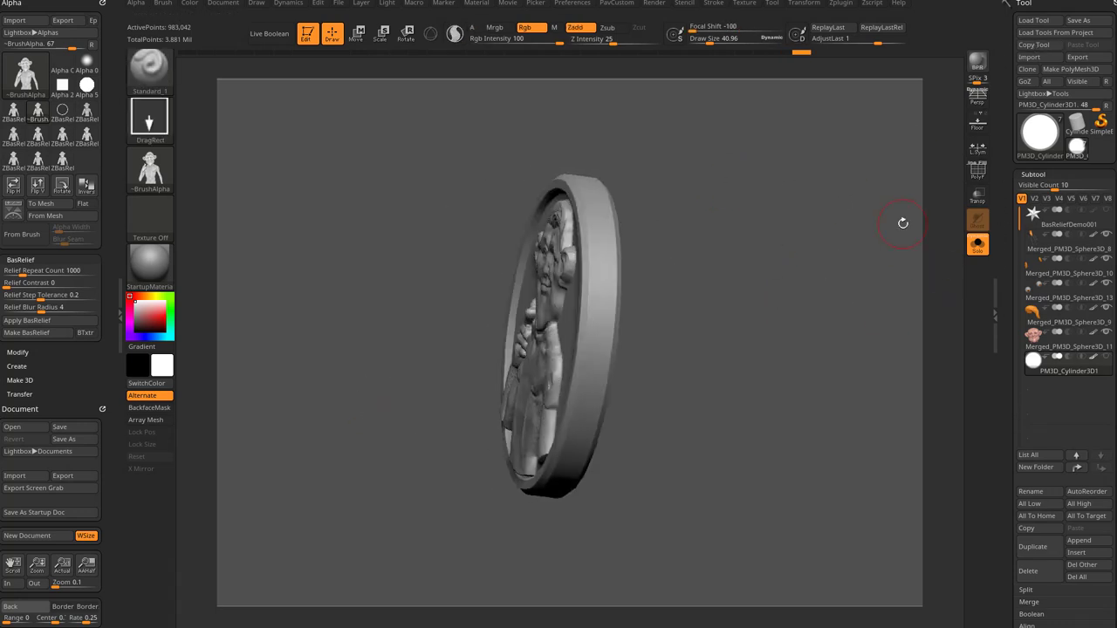
Step: Load the tools from DemoDrone.ZPR in the ZBrush 2021 ZProjects\DemoProjects folder
left_click(1055, 33)
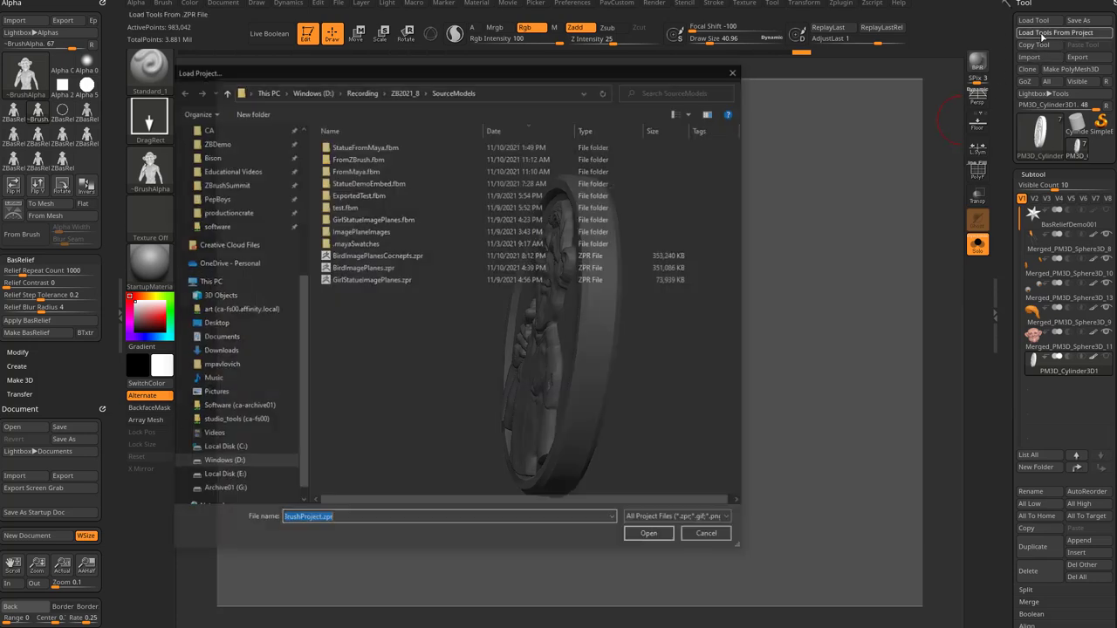
scroll(256, 281, "up", 3)
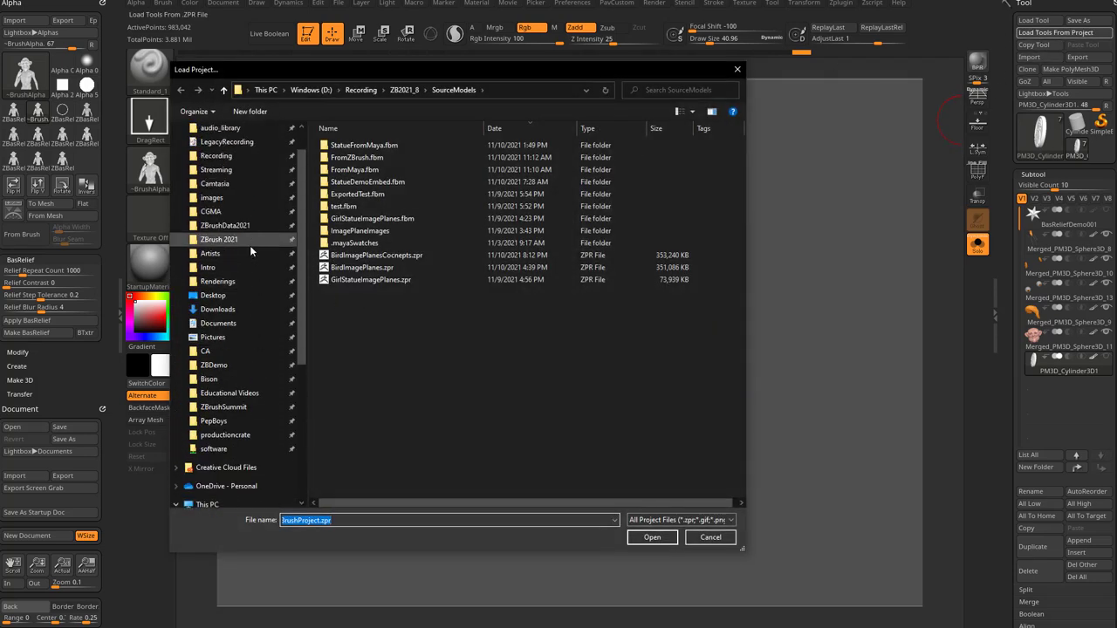
left_click(249, 236)
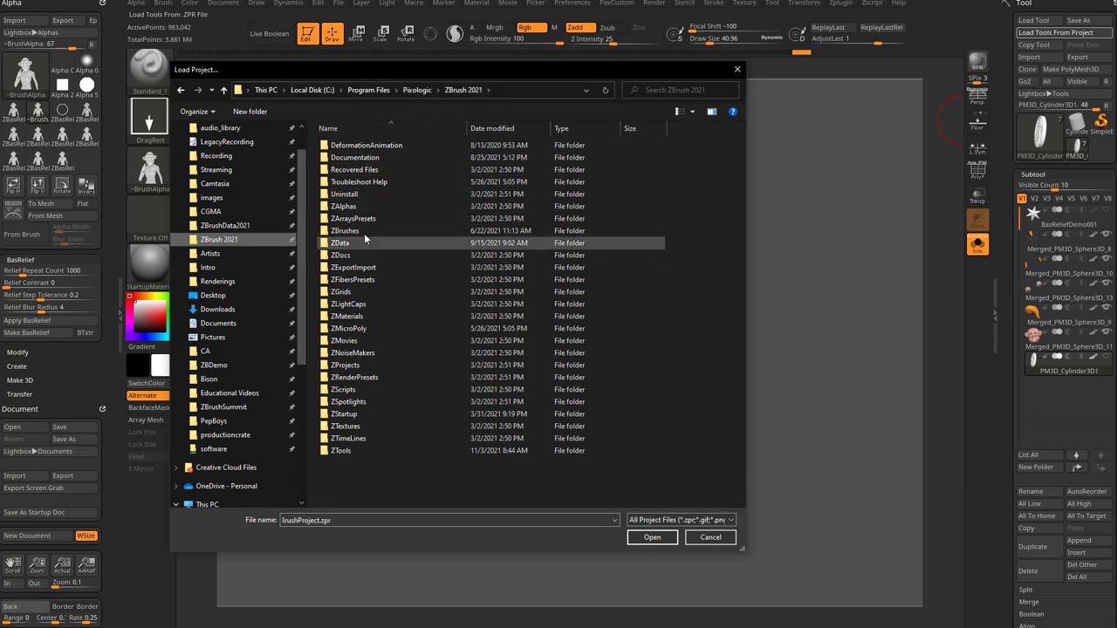
double_click(361, 366)
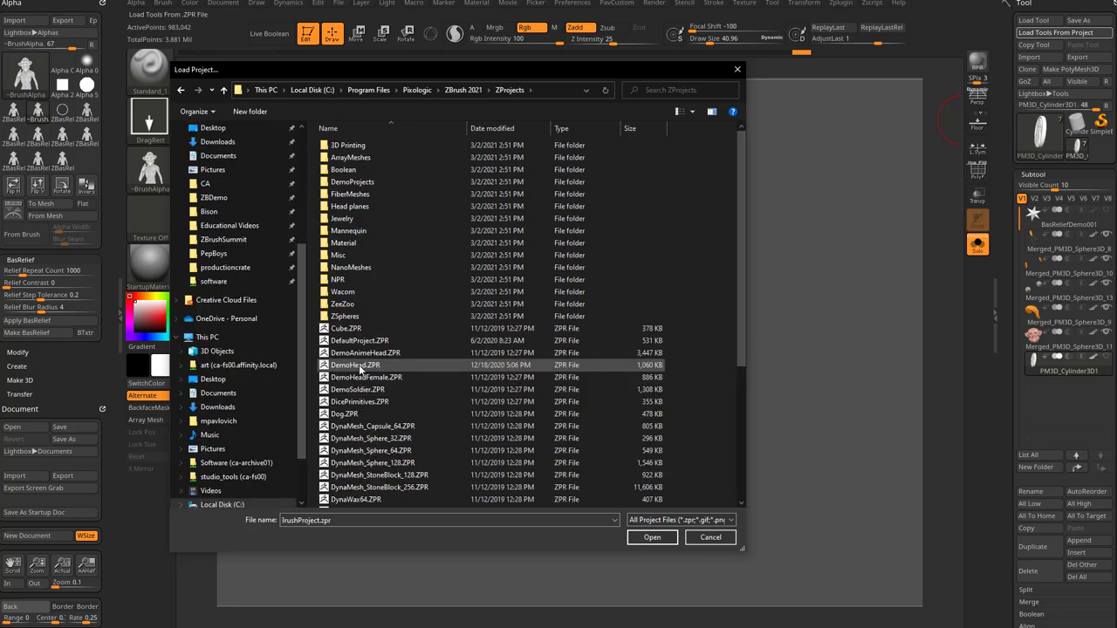
double_click(354, 181)
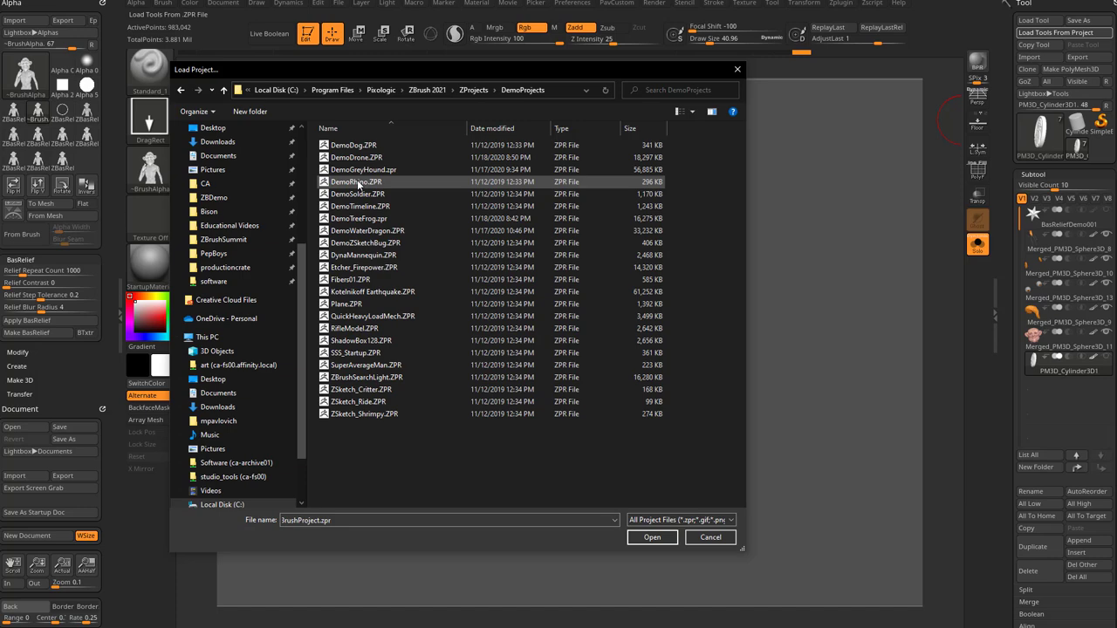
double_click(357, 158)
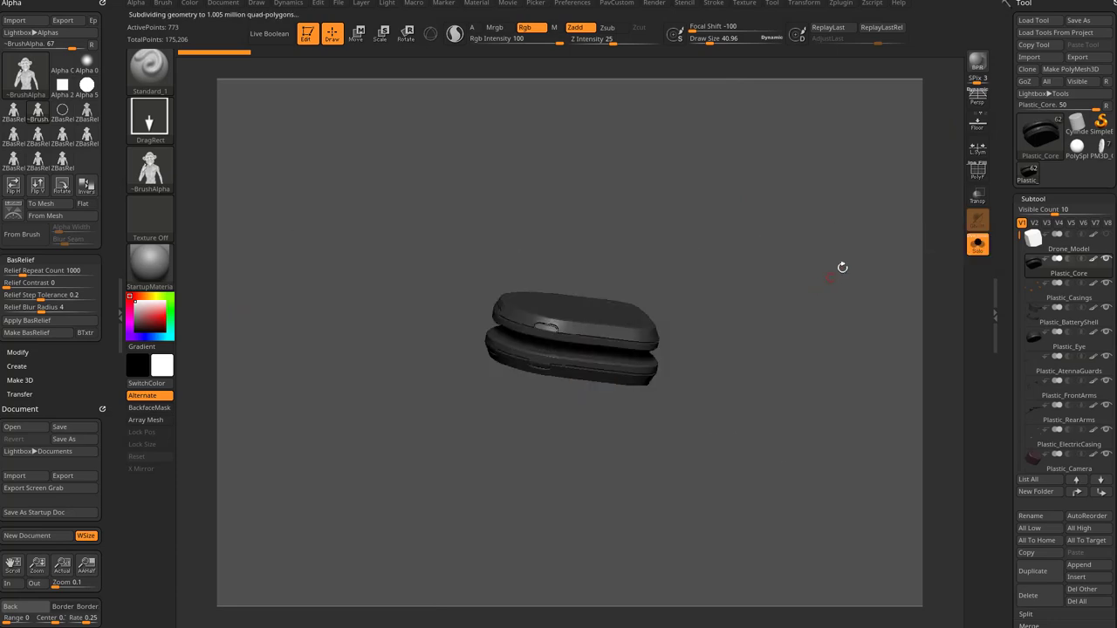
Step: Turn off Solo to show the whole drone, frame it, and enable BTxtr for the bas-relief
left_click(974, 250)
left_click_drag(869, 206, 860, 173, "alt")
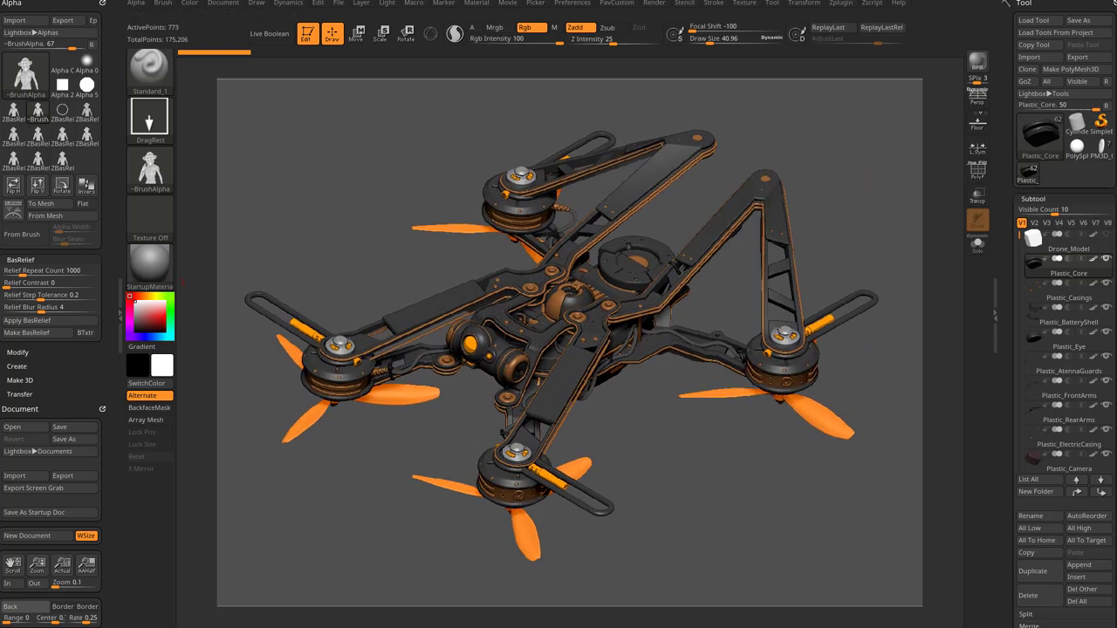
left_click(80, 333)
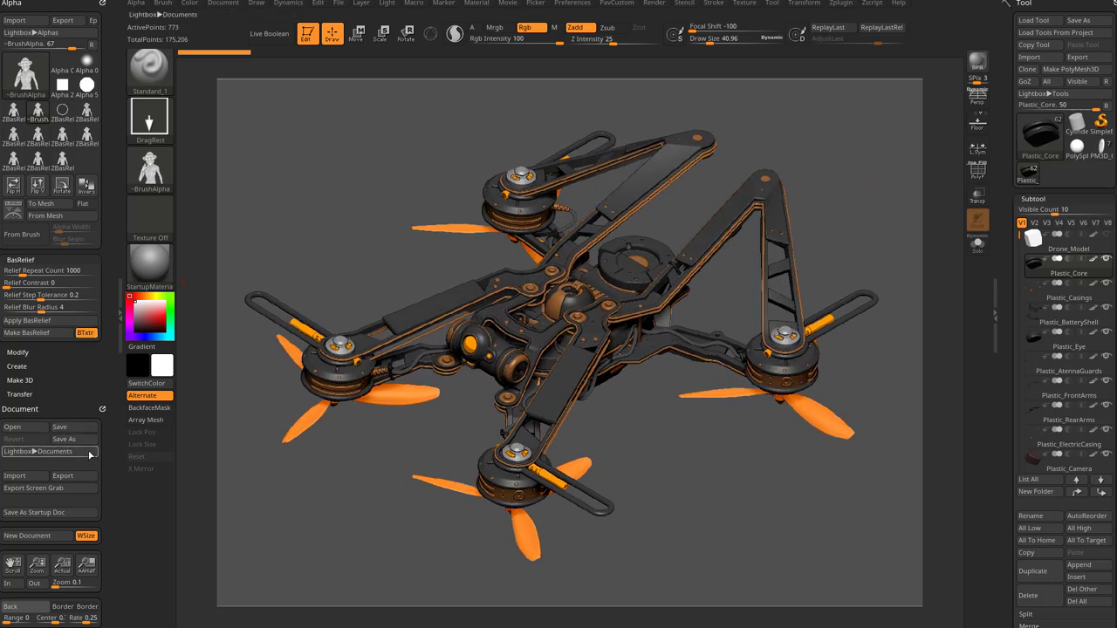
Step: Make a bas-relief alpha and matching texture from the drone view, and switch back to the disc tool
left_click(32, 334)
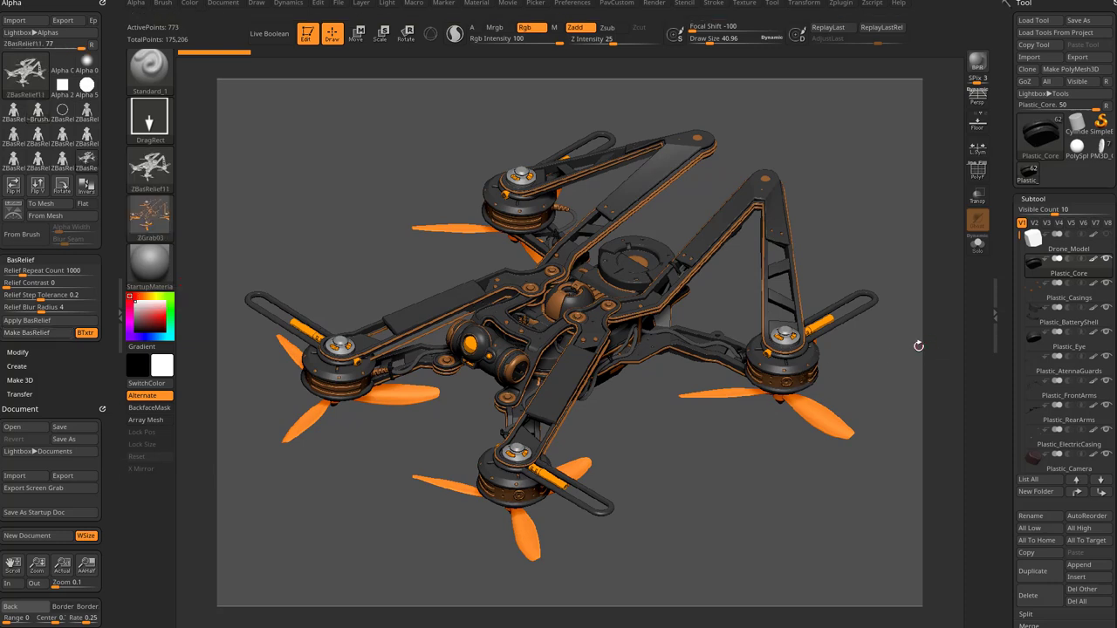
left_click(1101, 150)
left_click_drag(842, 335, 859, 515)
left_click(597, 341, "ctrl+shift")
left_click(852, 232, "ctrl+shift")
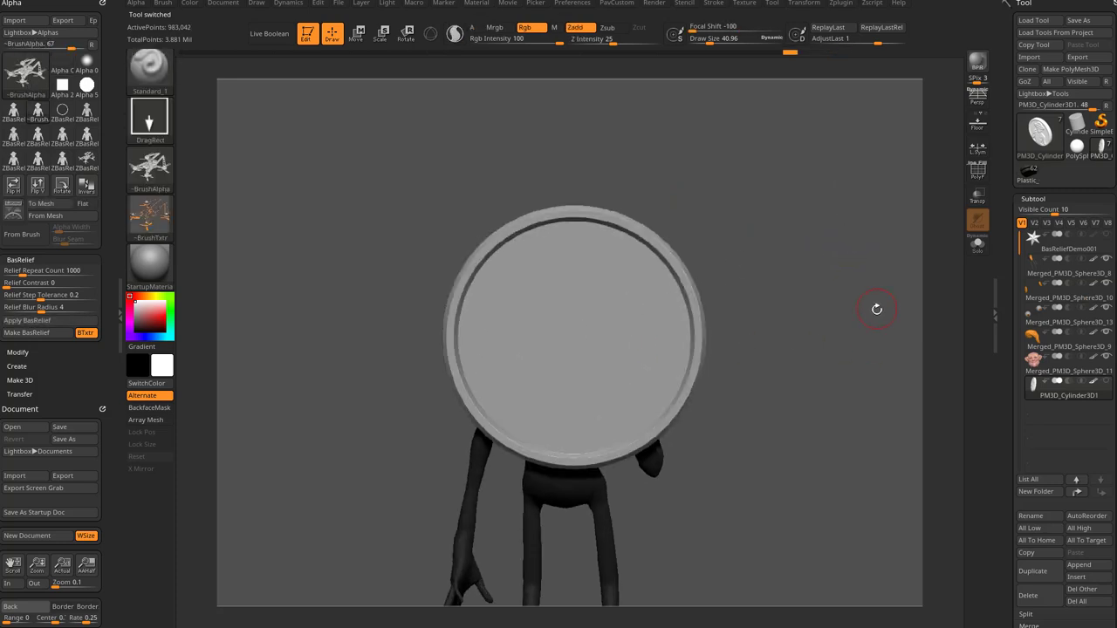
Step: Mask the disc's rim so only the flat inner face stays editable, and return to drawing with the disc facing the camera
key("w")
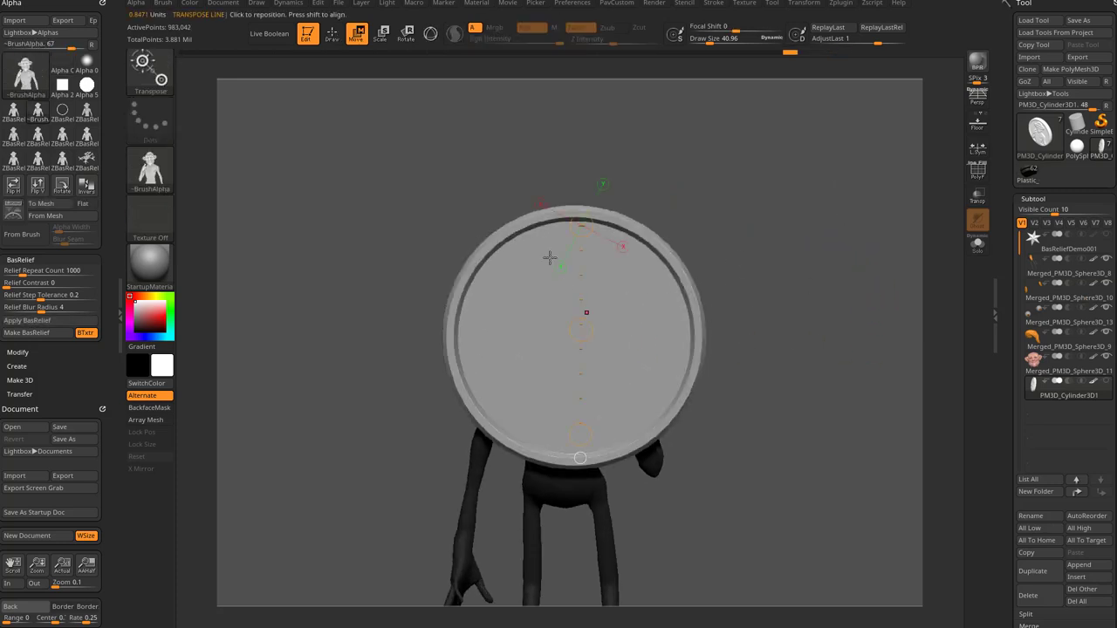
left_click(431, 34)
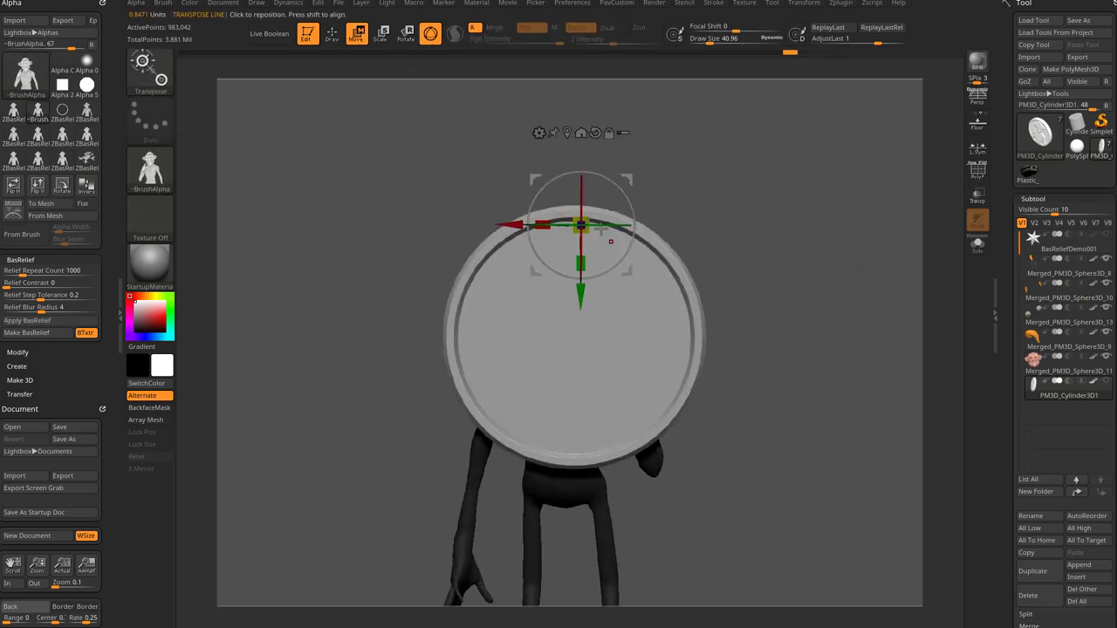
left_click(592, 357, "ctrl")
mouse_move(796, 253)
left_mouse_down()
mouse_move(857, 250)
mouse_move(812, 245)
mouse_move(833, 258)
mouse_move(816, 256)
left_mouse_up()
key("q")
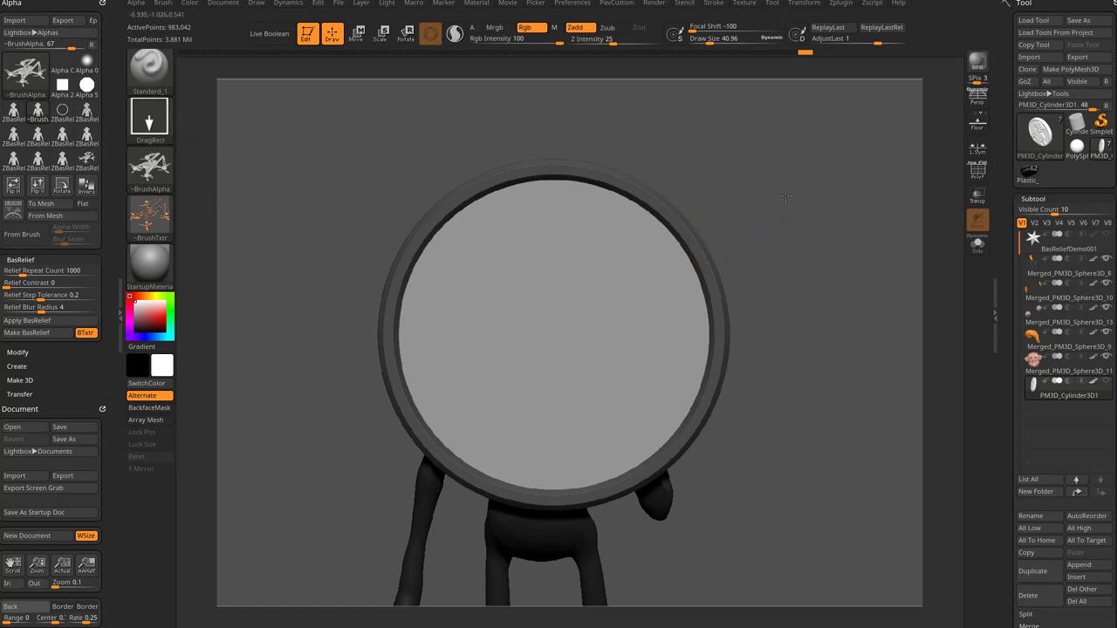
left_click_drag(780, 195, 775, 148, "alt")
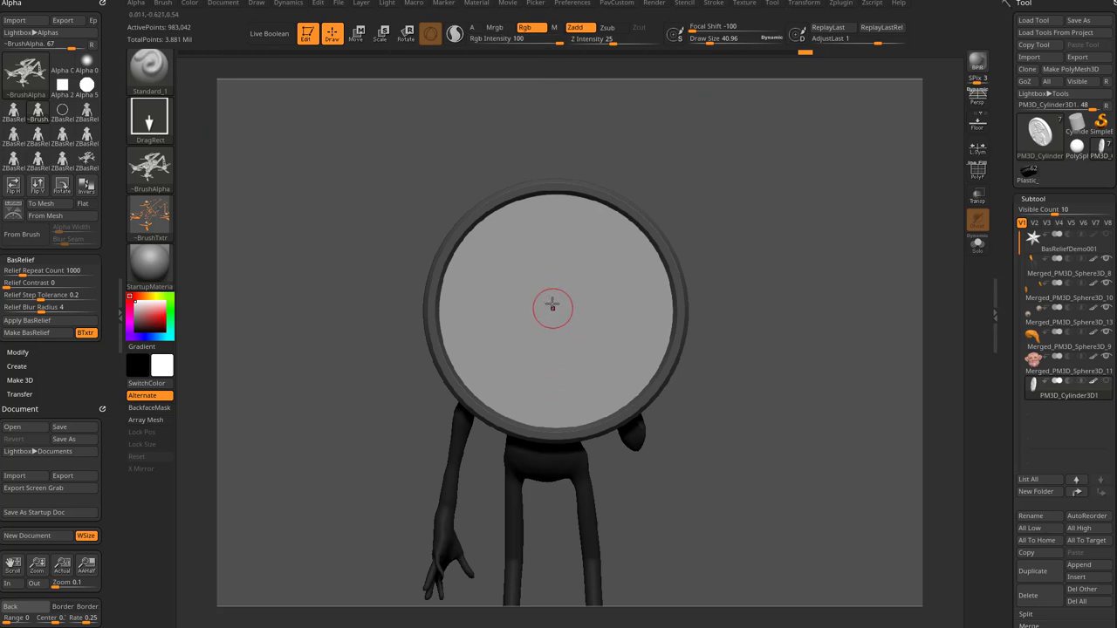
Step: Stamp the drone bas-relief together with its colour texture across the disc's inner face
mouse_move(553, 299)
left_mouse_down()
mouse_move(561, 394)
mouse_move(633, 410)
left_mouse_up()
key("ctrl+z")
mouse_move(561, 318)
left_mouse_down()
mouse_move(547, 137)
mouse_move(536, 127)
left_mouse_up()
left_click_drag(872, 188, 877, 271, "alt")
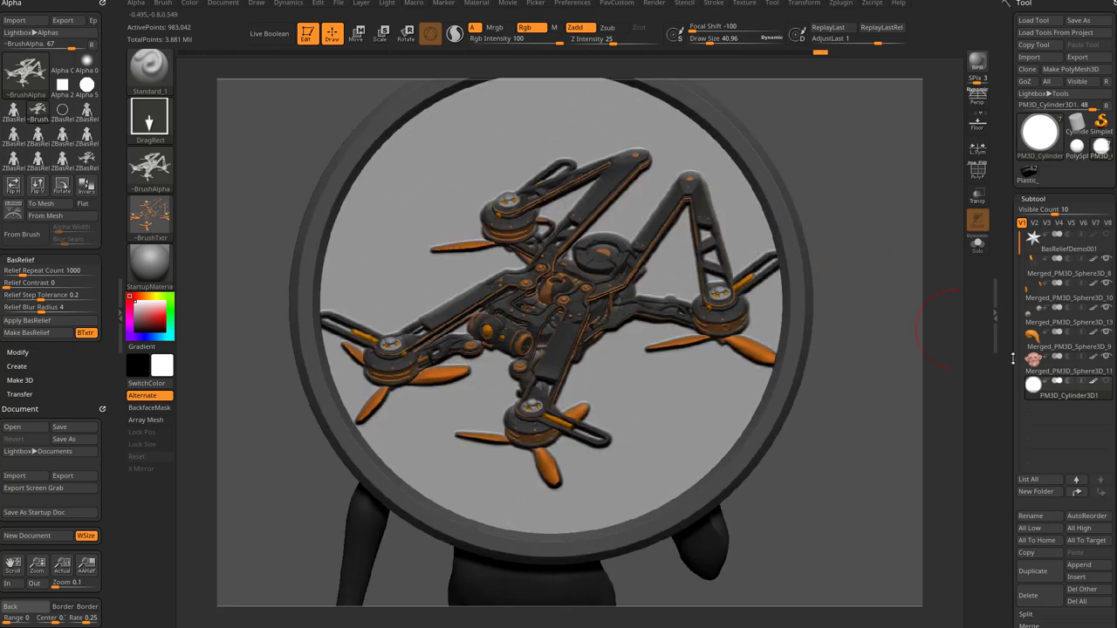
Step: Turn off the disc's colour display and try AdjustLast on the drone stamp in an angled view
left_click(1093, 382)
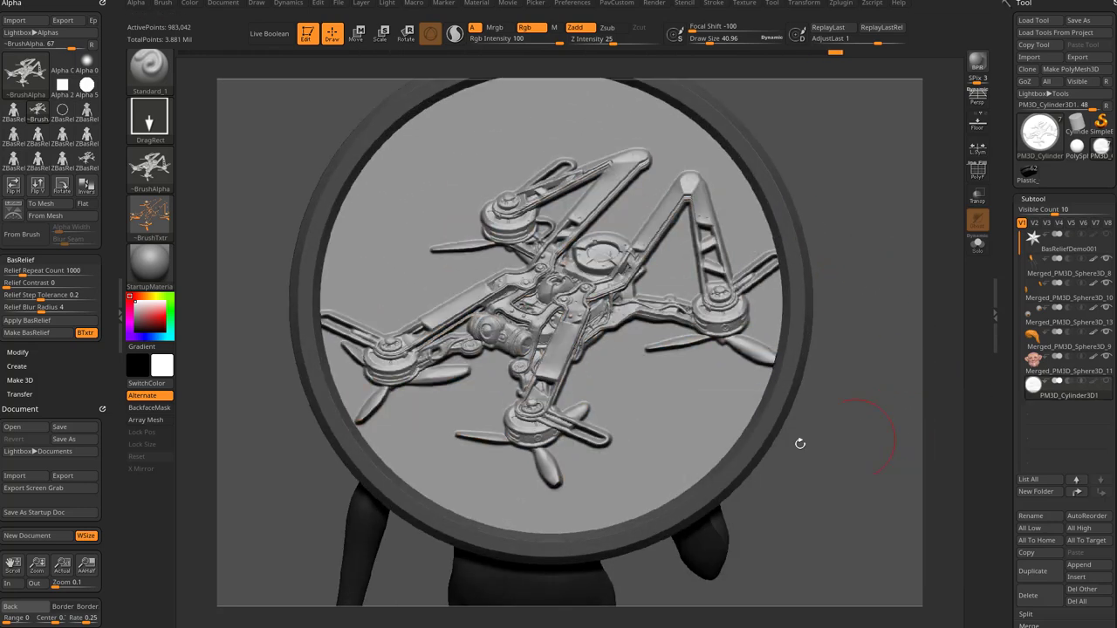
left_click_drag(876, 330, 871, 131)
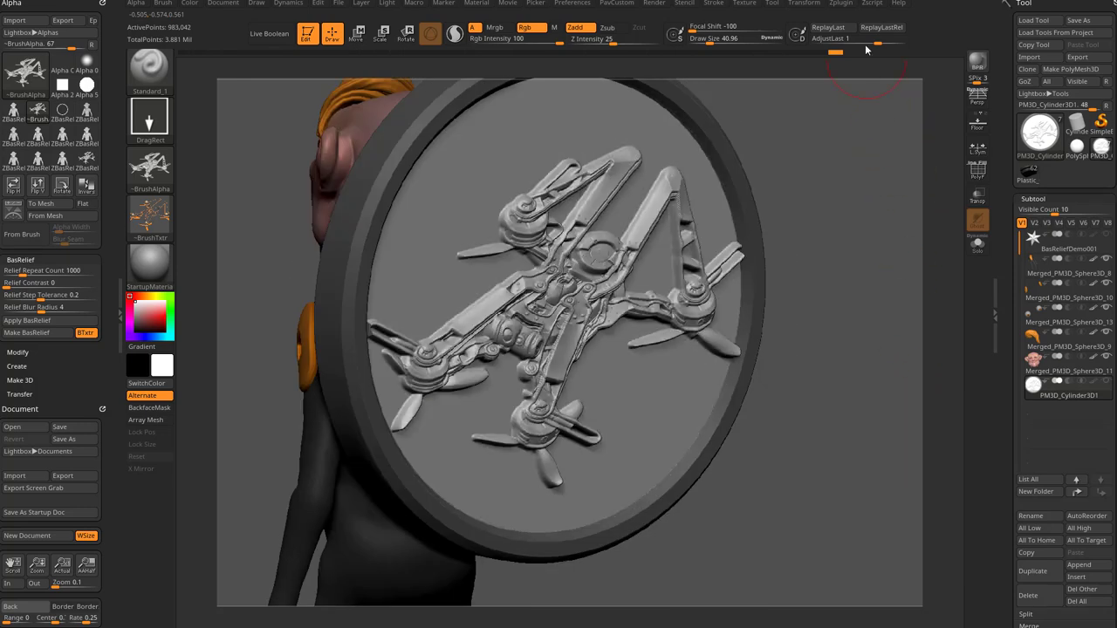
left_click_drag(840, 40, 840, 41)
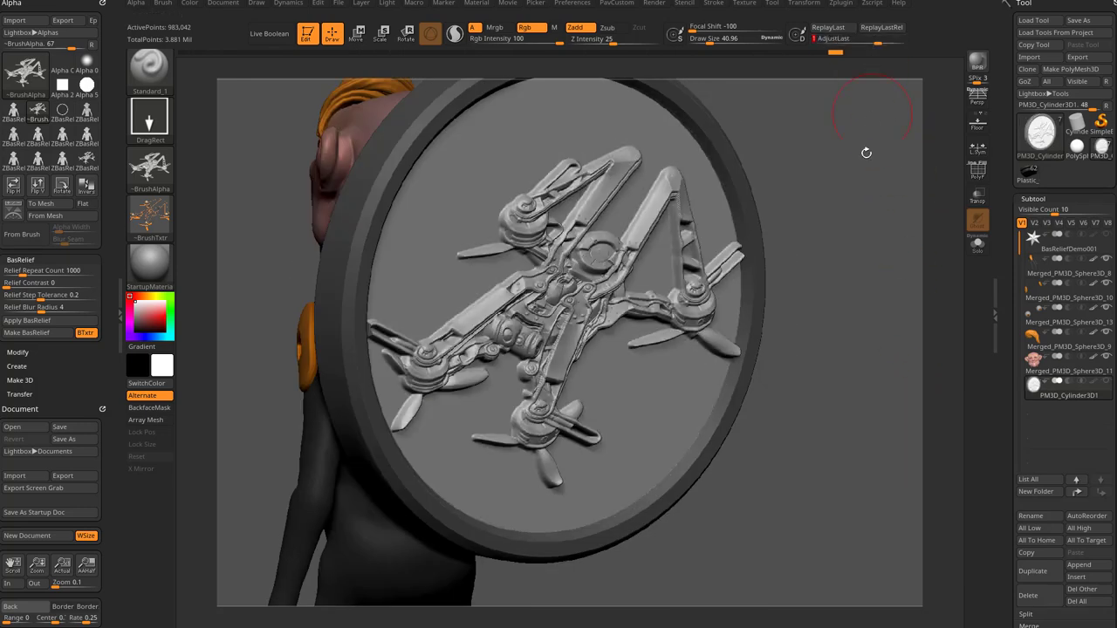
Step: Undo the coloured stamp, set the brush texture to Texture Off, and stamp the drone relief on the disc again
key("ctrl+z")
left_click_drag(925, 247, 846, 232, "shift")
key("ctrl+z")
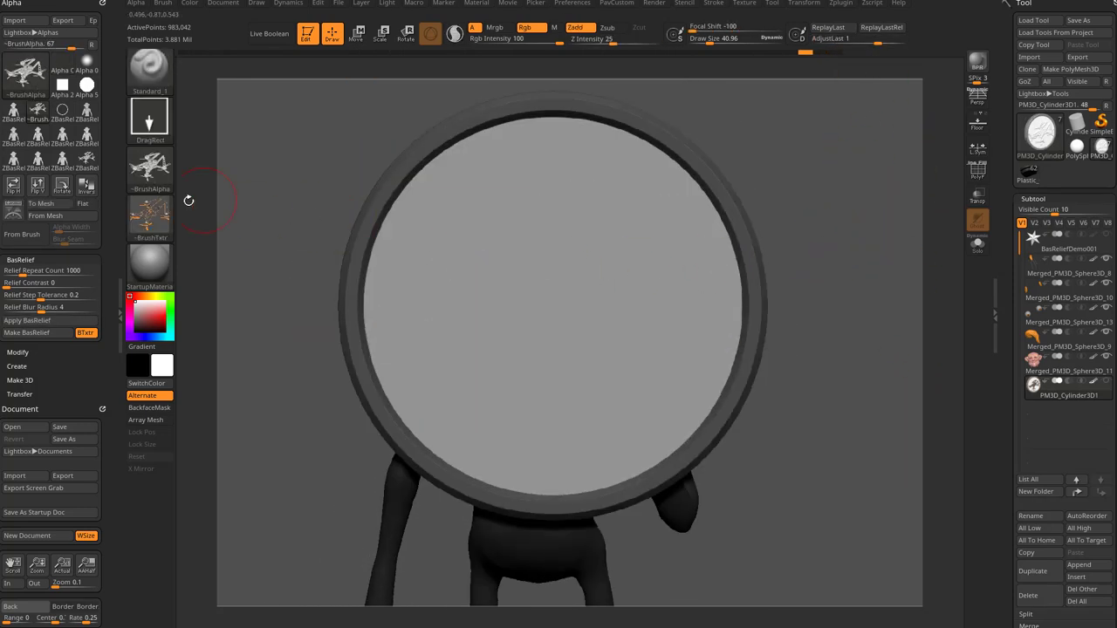
left_click(152, 215)
left_click(212, 227)
left_click_drag(553, 332, 561, 3)
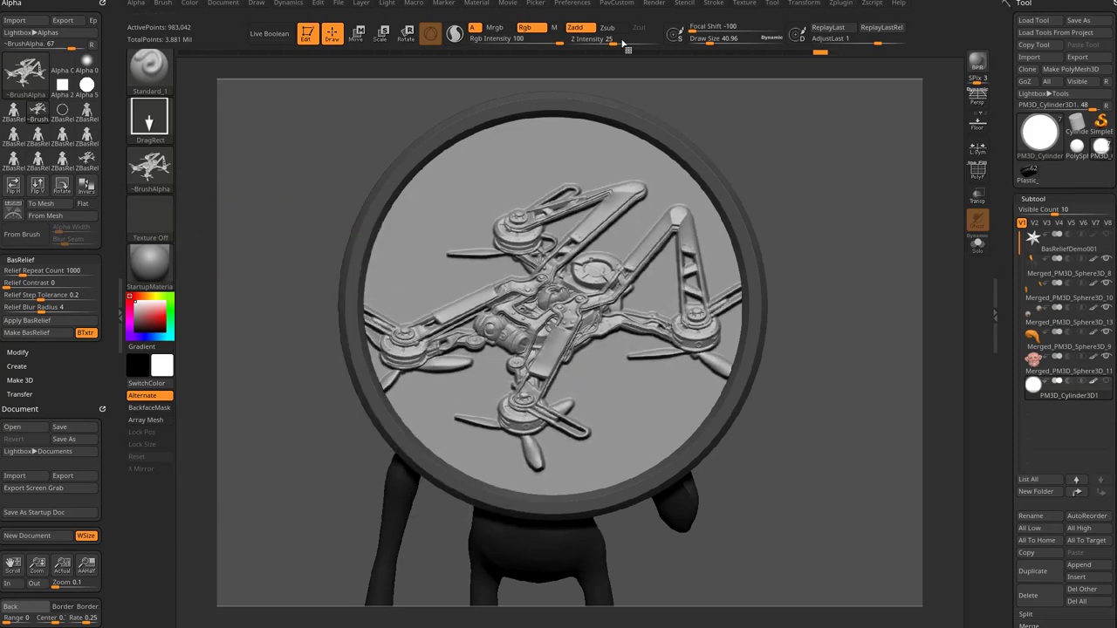
Step: Reduce the drone relief's height with AdjustLast and examine the disc from an angle
left_click_drag(822, 187, 863, 95)
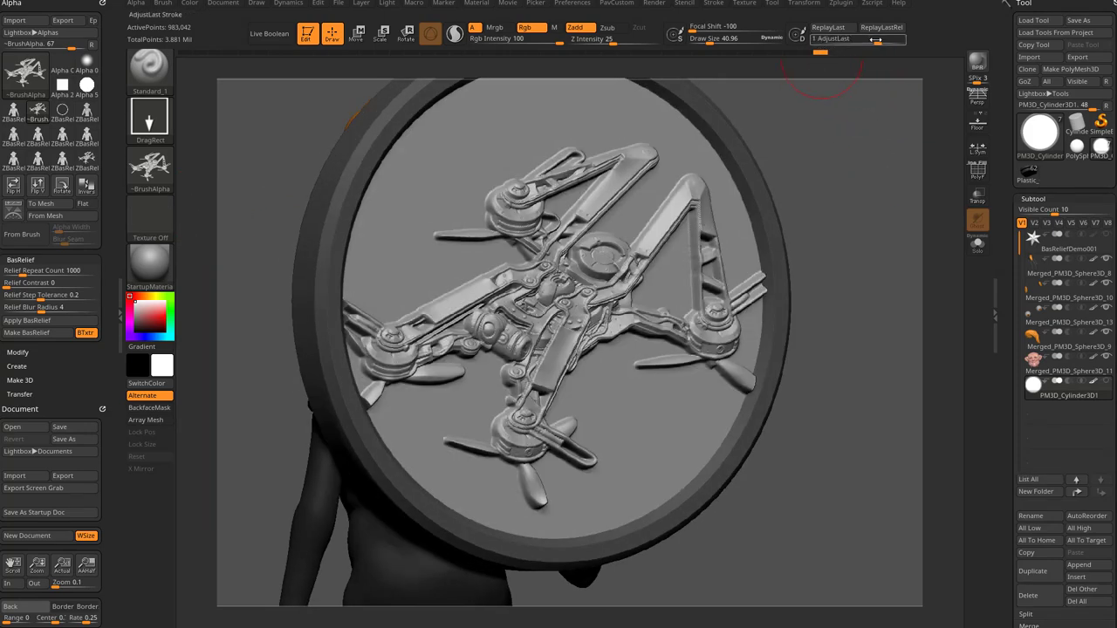
mouse_move(877, 40)
left_mouse_down()
mouse_move(859, 41)
mouse_move(871, 41)
left_mouse_up()
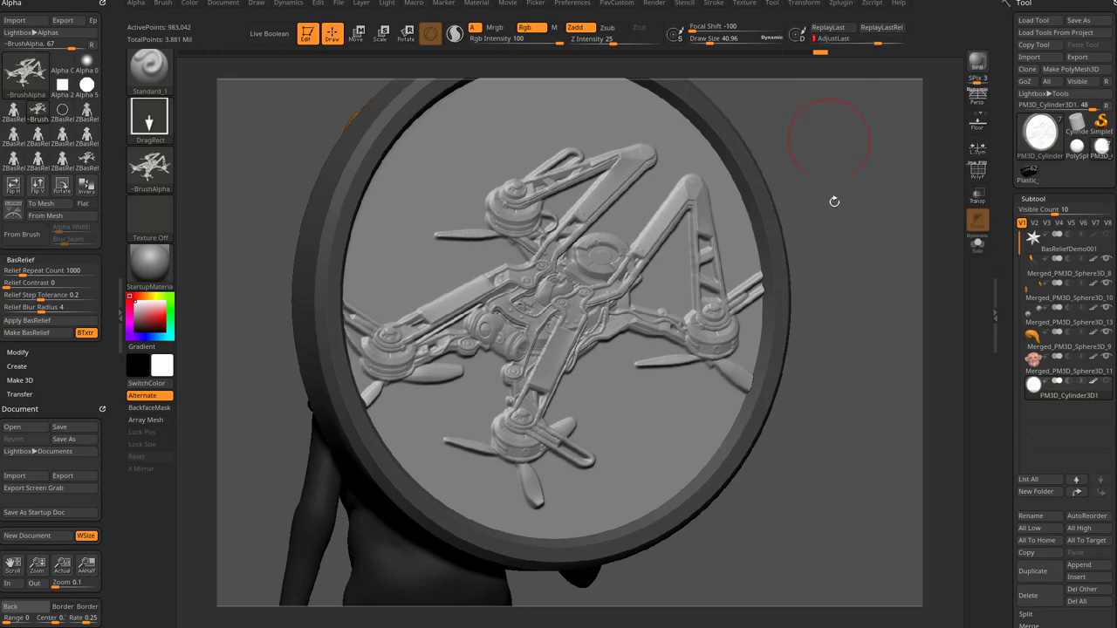
mouse_move(830, 197)
left_mouse_down()
mouse_move(888, 252)
mouse_move(815, 240)
left_mouse_up()
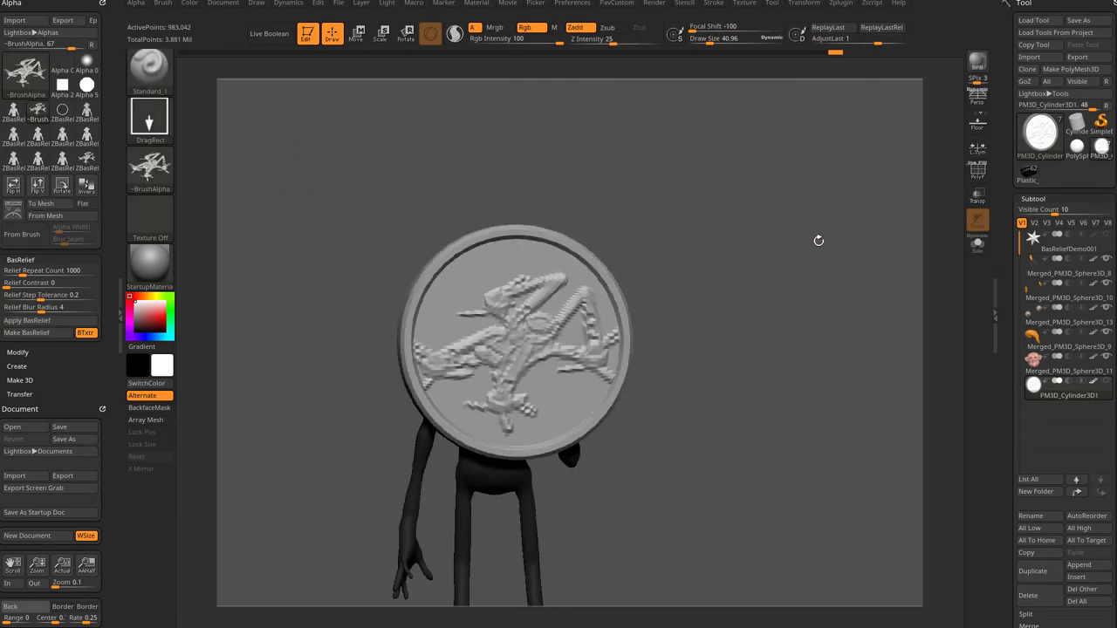
Step: Select the character's head subtool, Merged_PM3D_Sphere3D_11, and turn off Solo to show the whole character
left_click(978, 245)
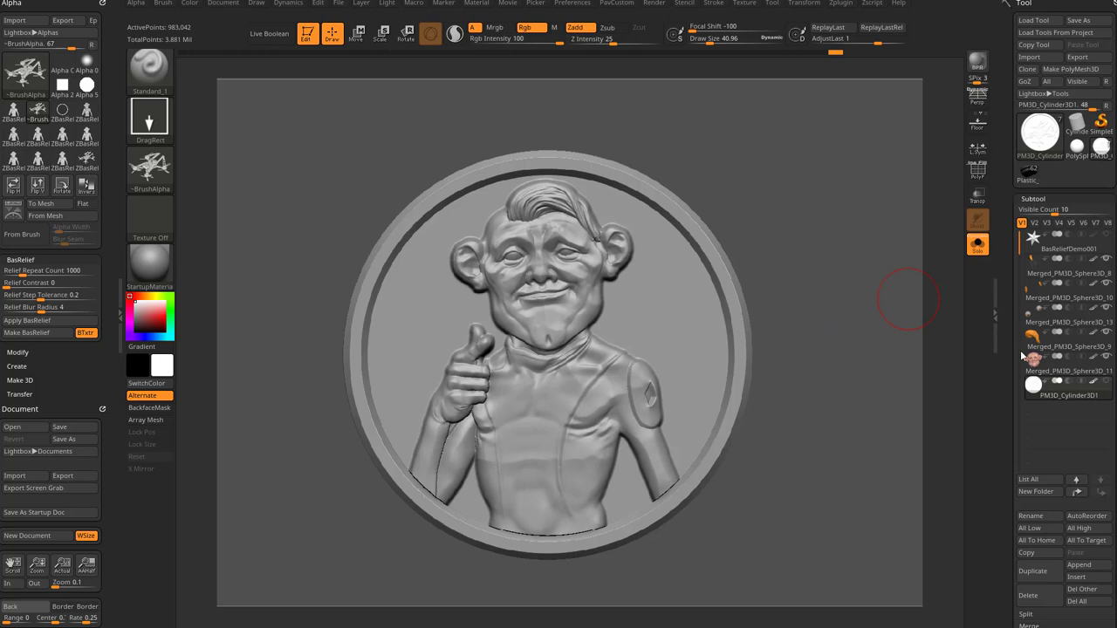
left_click(1057, 378)
left_click(977, 245)
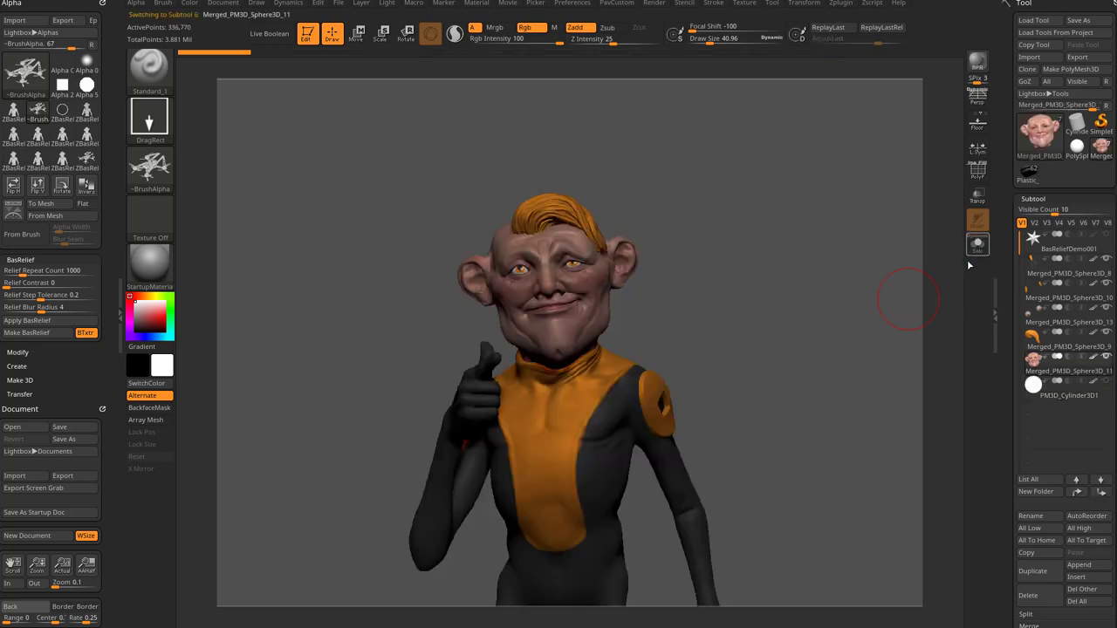
Step: Switch the material to SkinShade4 and frame the character from the waist up
key("m")
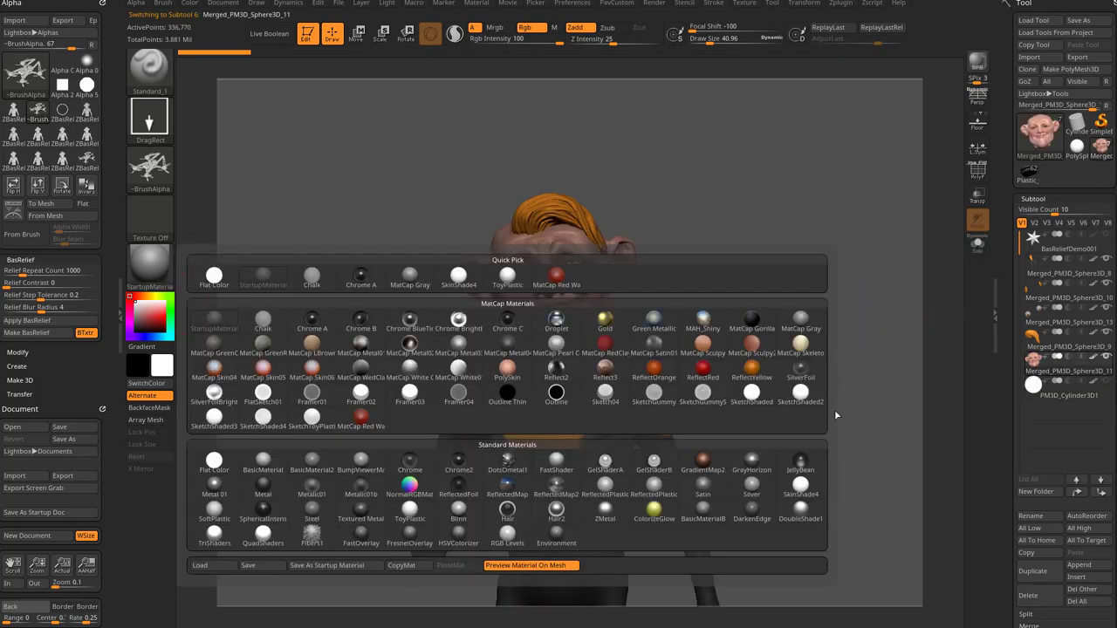
left_click(803, 481)
left_click_drag(808, 471, 835, 311)
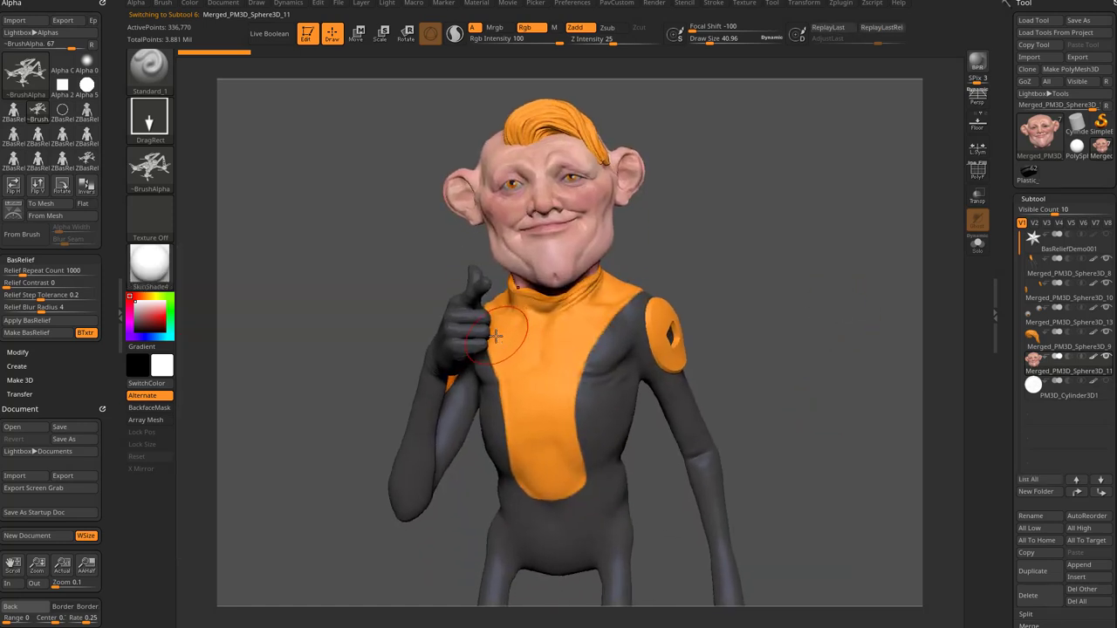
right_click_drag(495, 336, 508, 365, "alt")
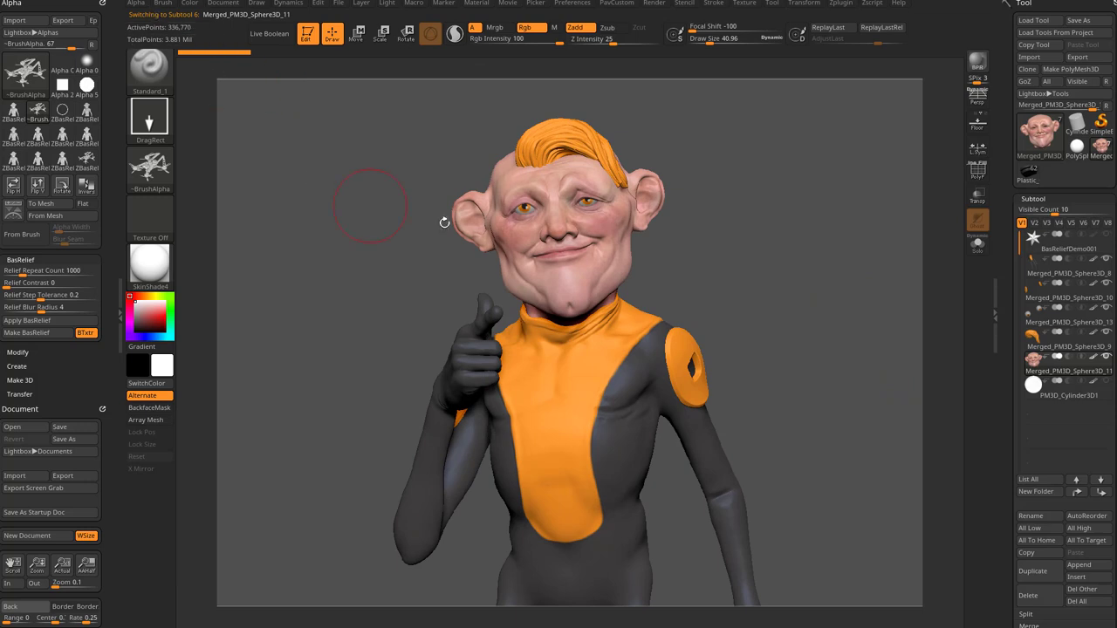
Step: Capture the character's depth from the document as a new alpha with GrabDoc
key("bracketleft")
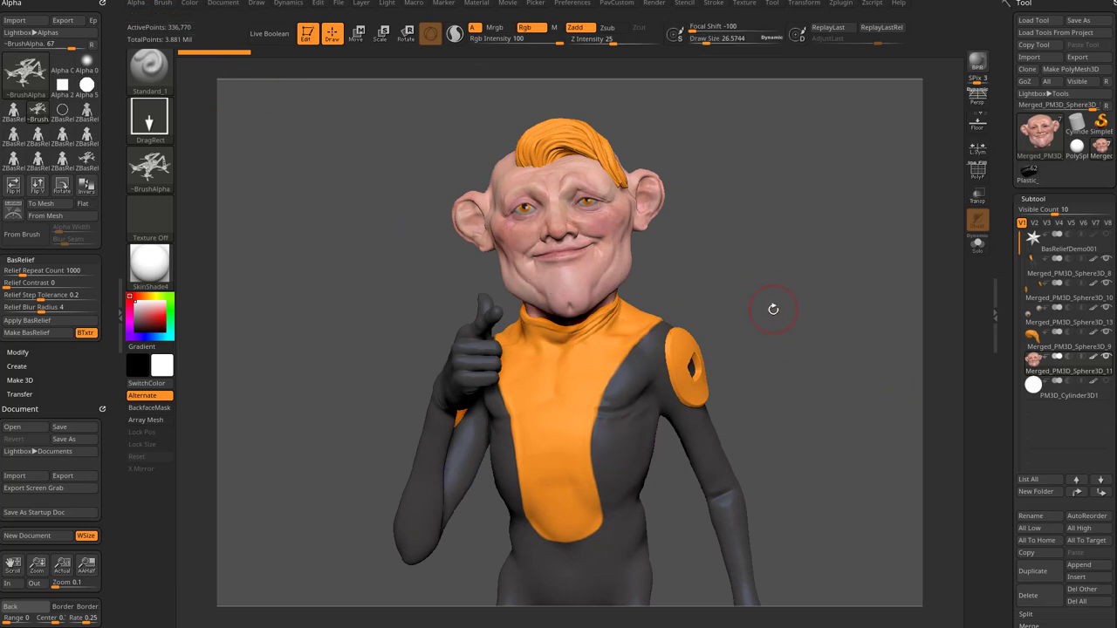
left_click(139, 5)
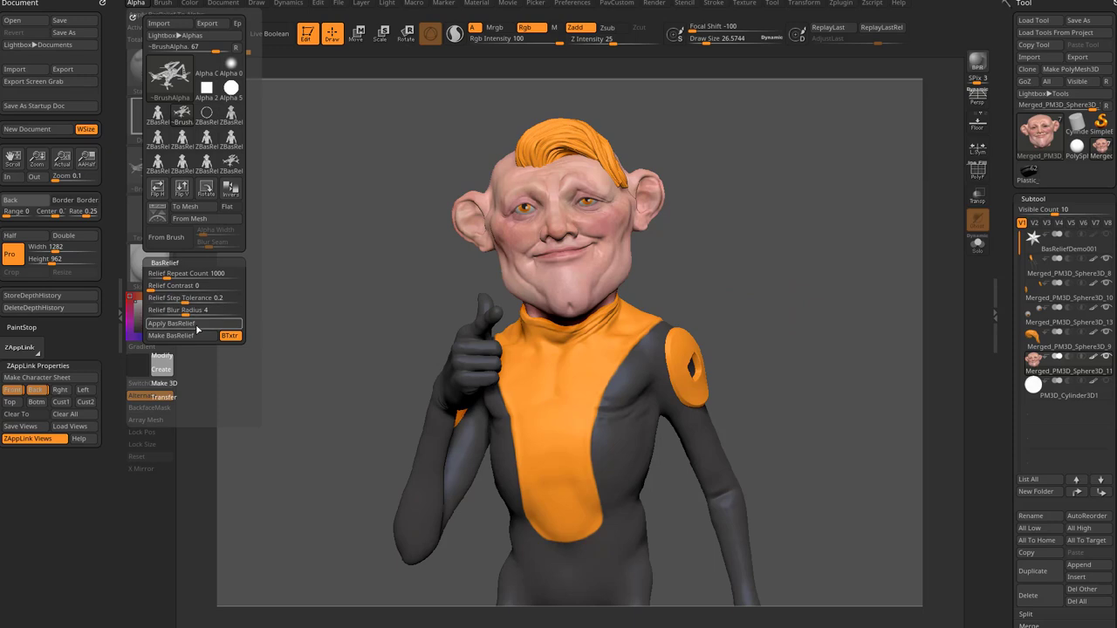
left_click(194, 323)
left_click(164, 397)
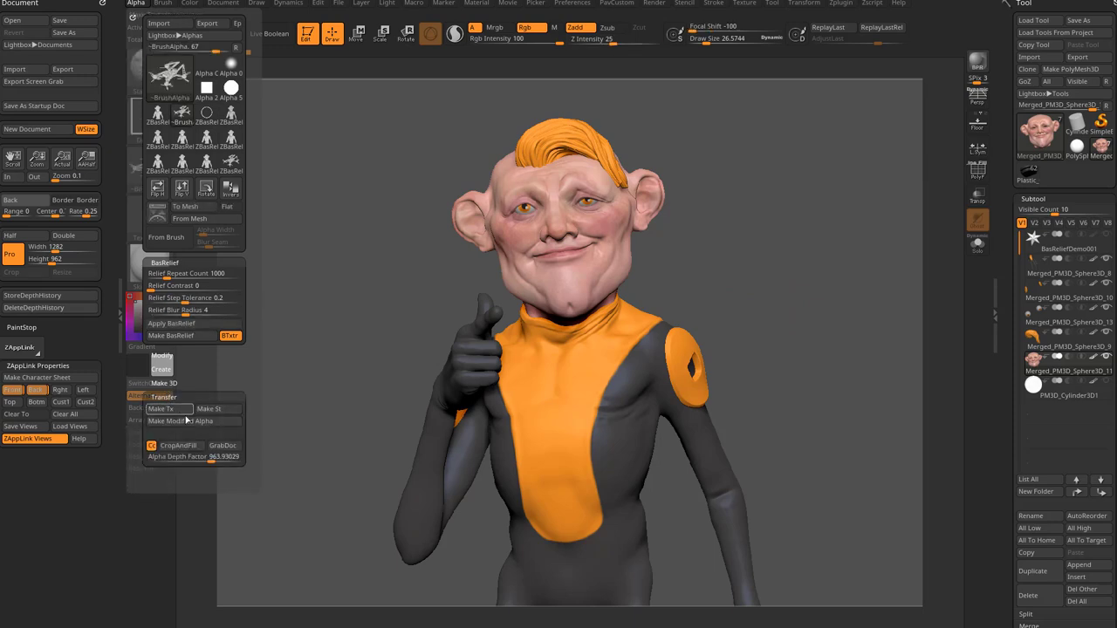
left_click(223, 446)
mouse_move(161, 171)
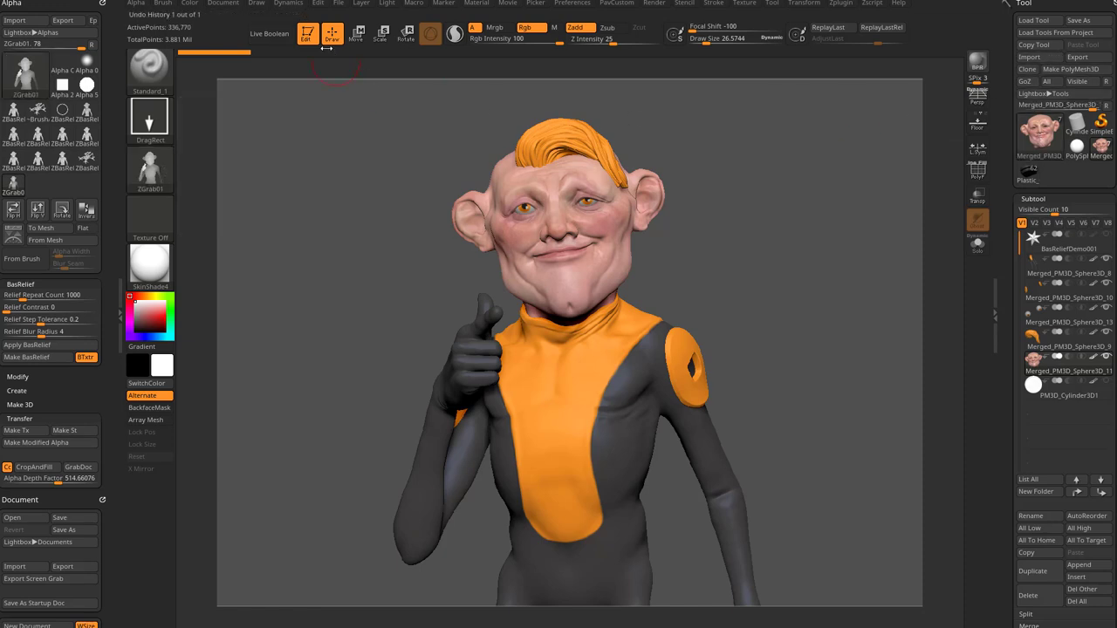
Step: Leave Edit mode and capture the character's depth and colour from the canvas with the MRGBZGrabber tool
left_click(309, 36)
left_click(366, 67)
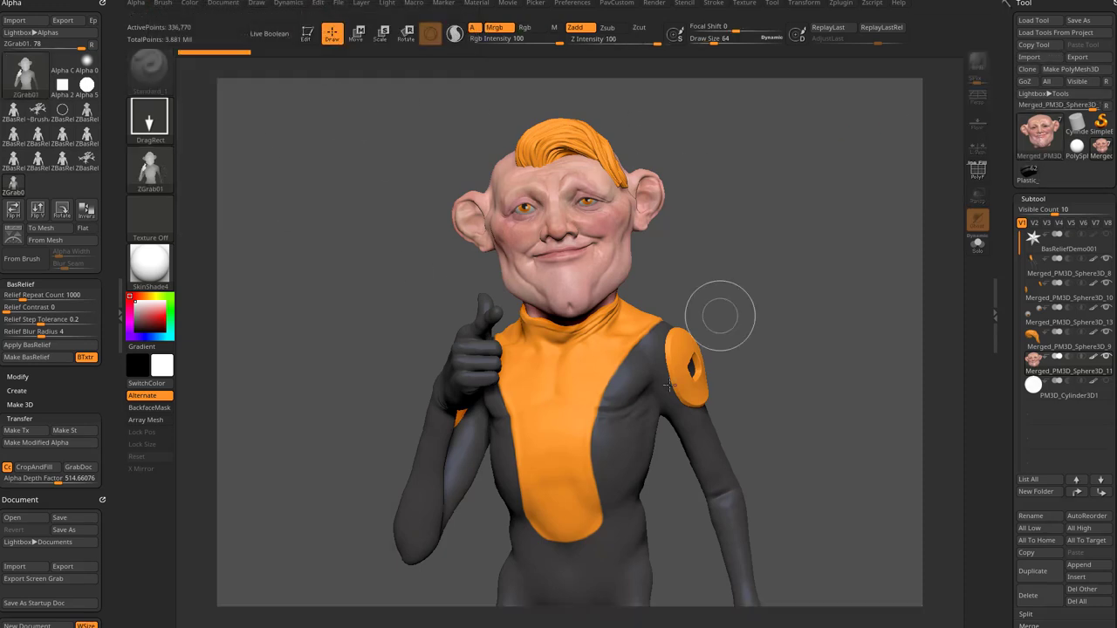
left_click(1041, 134)
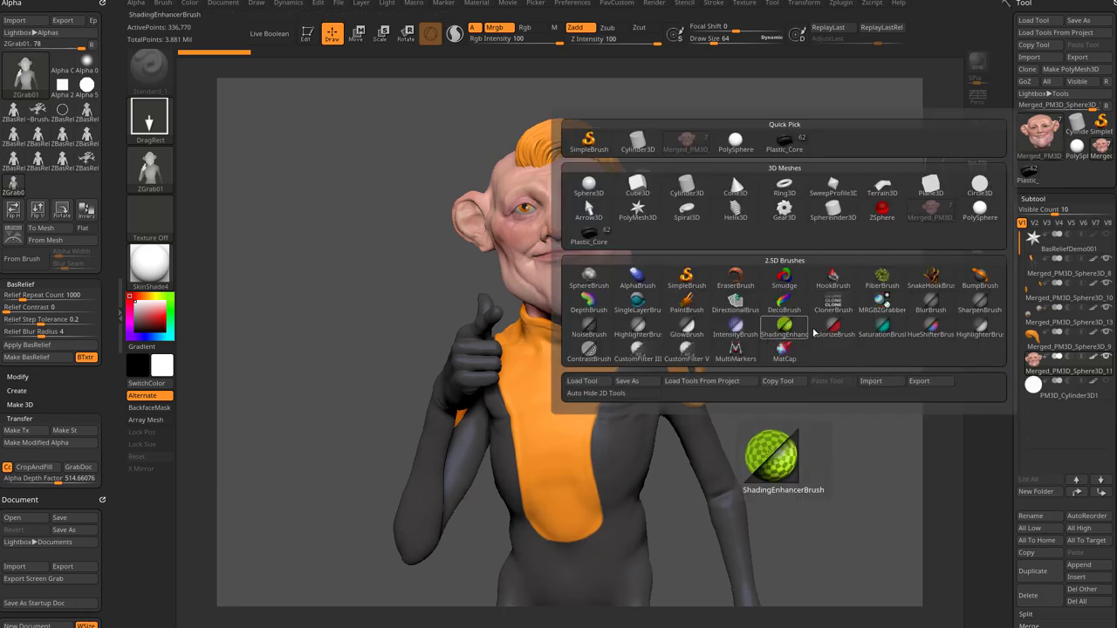
left_click(882, 303)
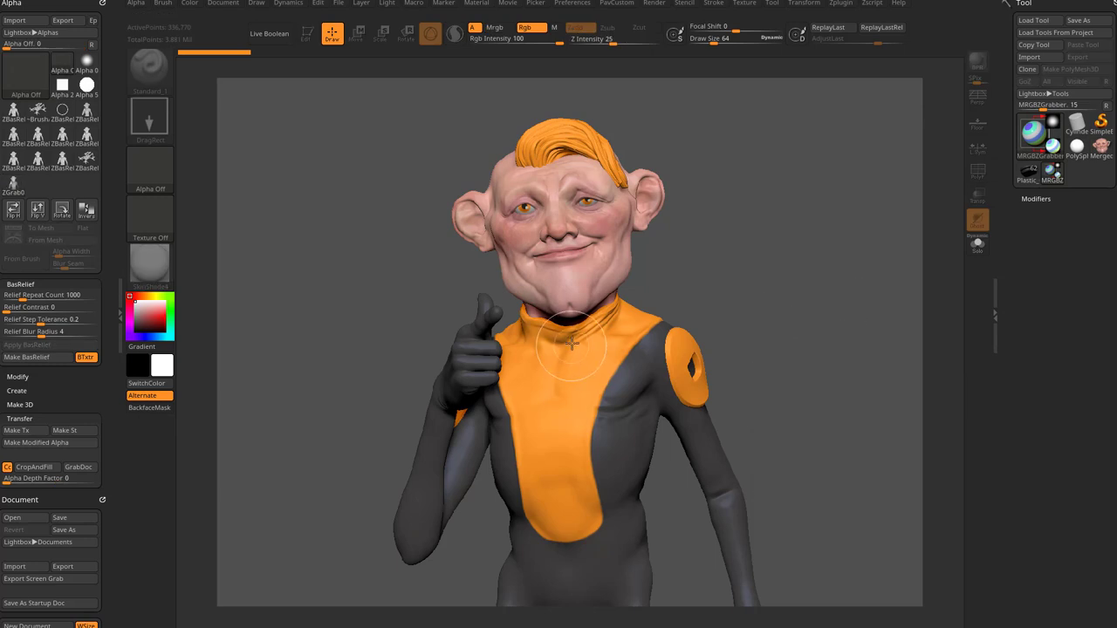
left_click(650, 404)
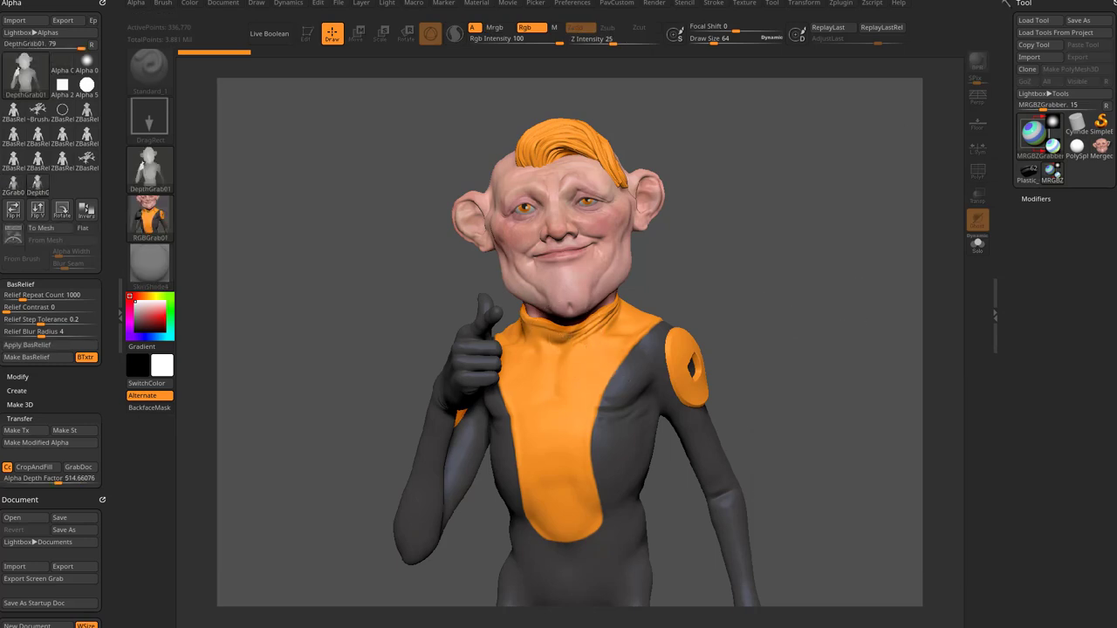
Step: Preview the grabbed depth alpha and colour texture, and make a new bas-relief from the current canvas view
mouse_move(149, 178)
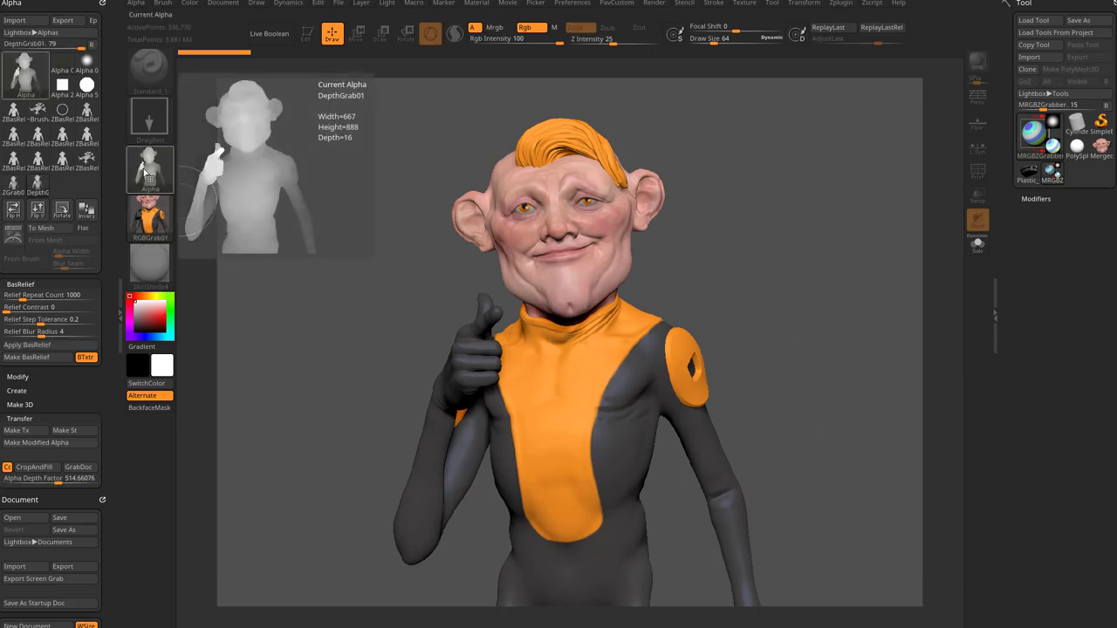
mouse_move(155, 224)
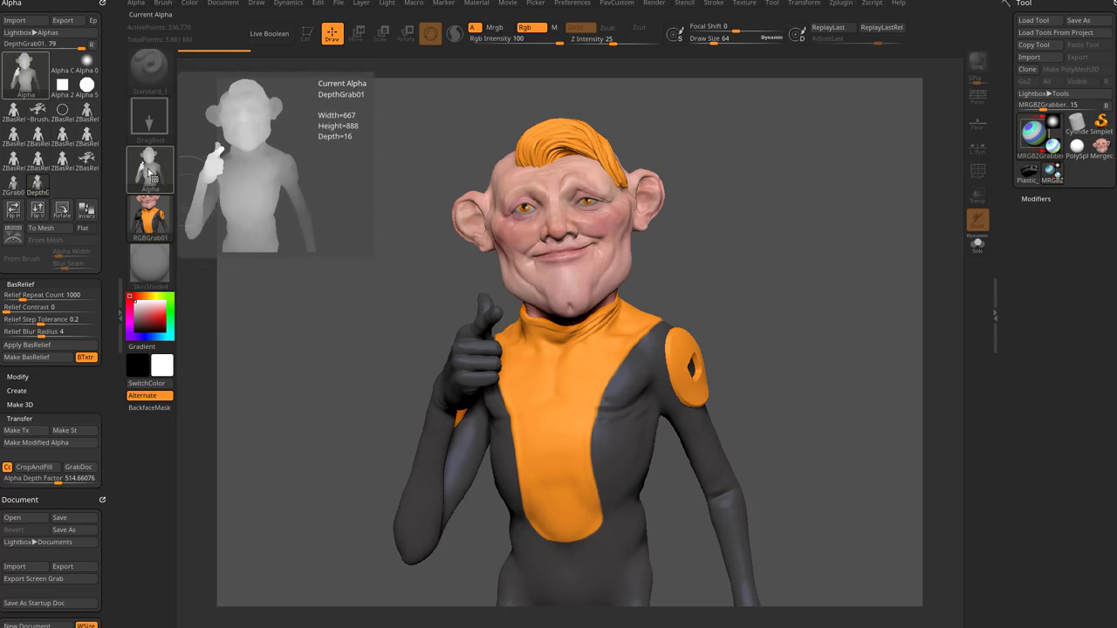
mouse_move(32, 81)
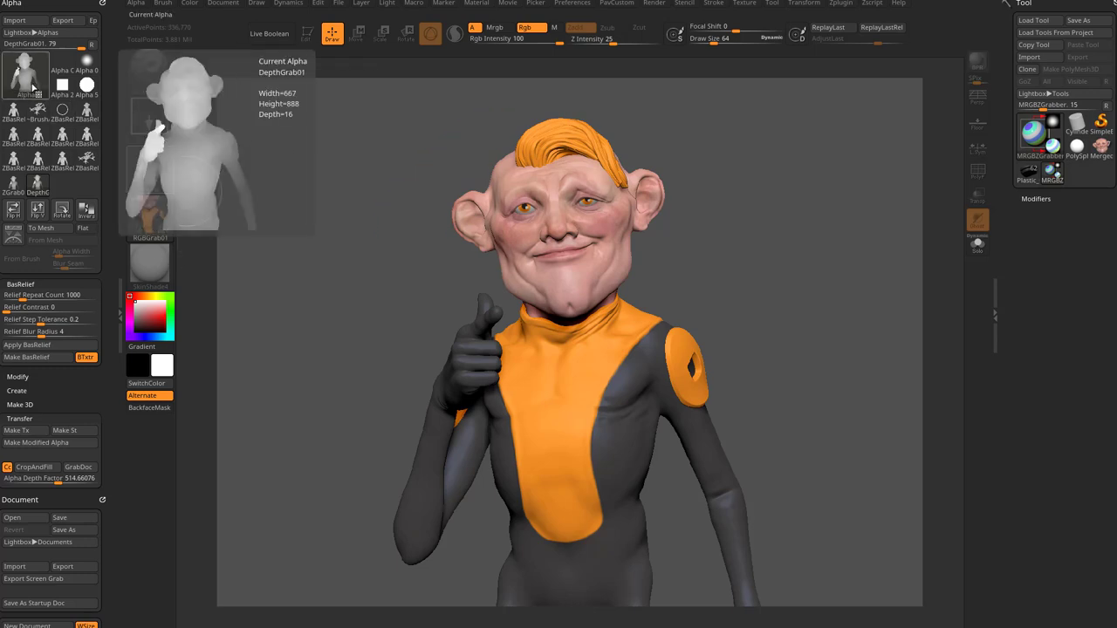
left_click(60, 358)
Step: Compare the previews of the bas-relief alphas with the grabbed depth, and make DepthGrab01 the current alpha
mouse_move(43, 155)
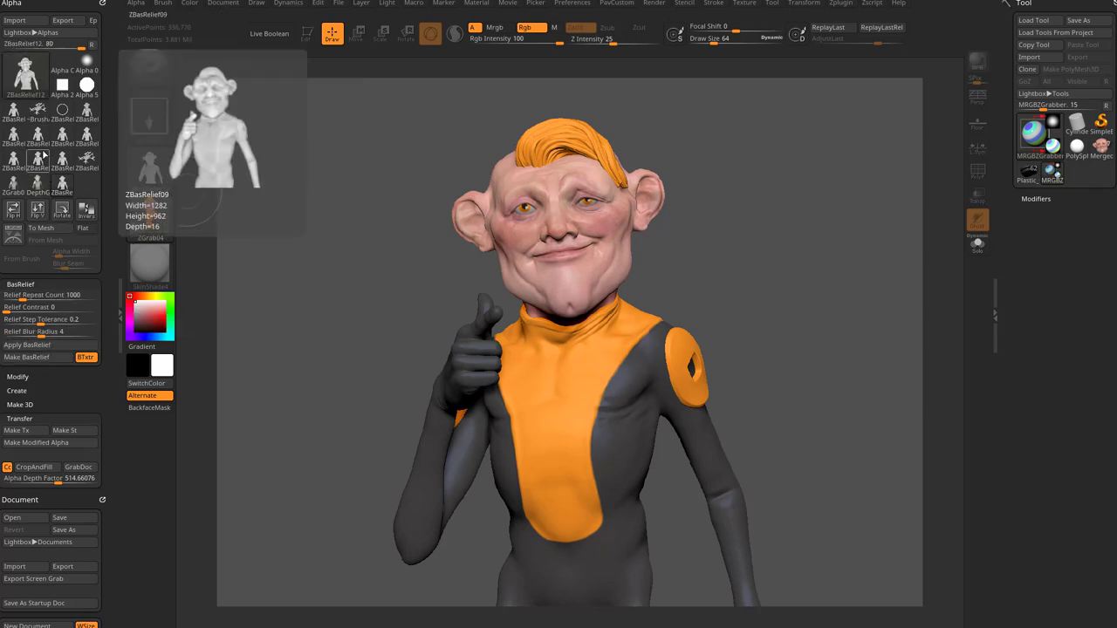
mouse_move(17, 112)
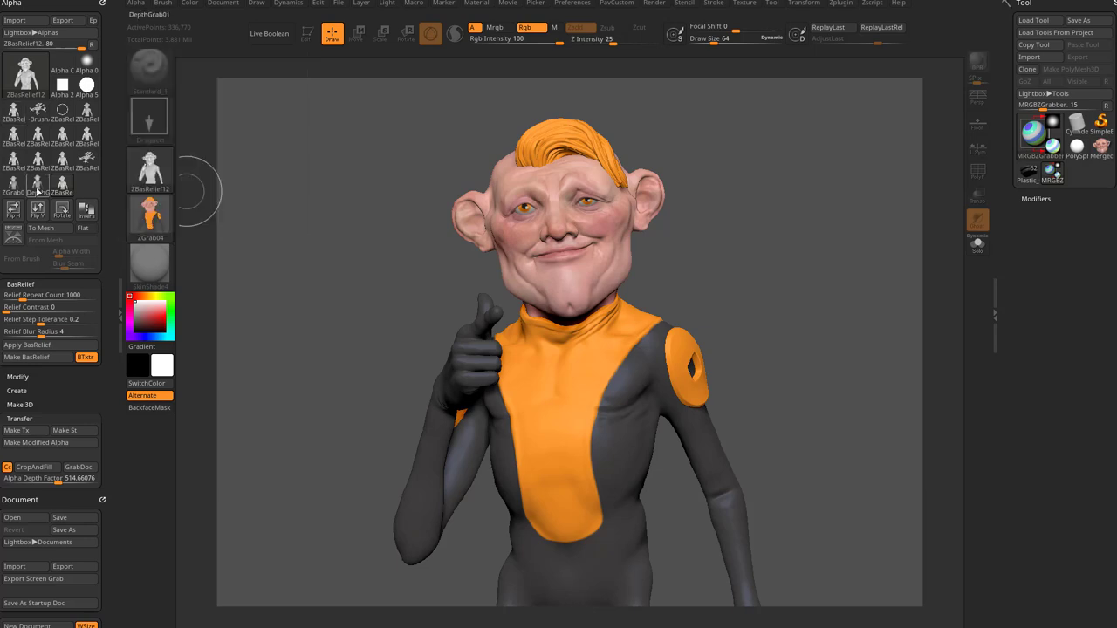
mouse_move(39, 187)
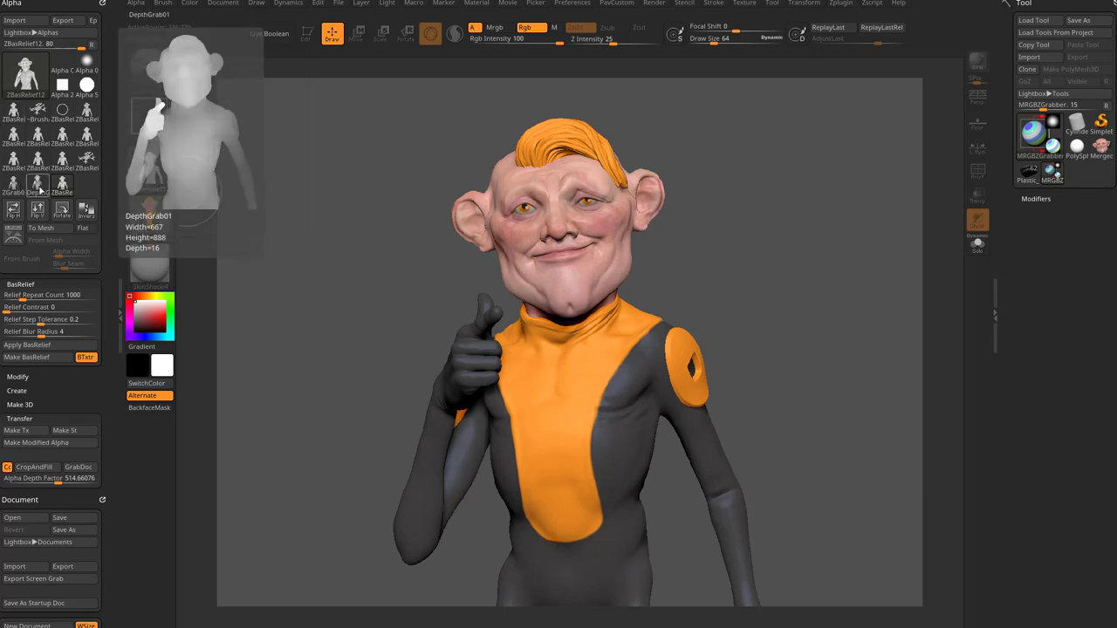
left_click(38, 187)
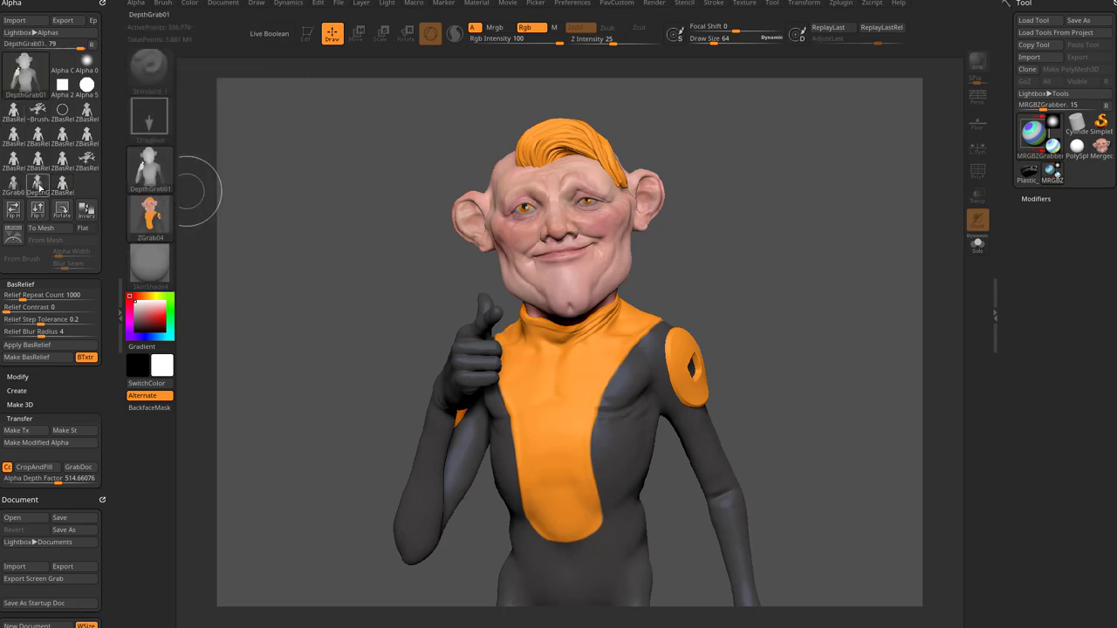
Step: Clear the canvas, place the merged character model on it and enter Edit mode with the character framed in view
left_click(36, 346)
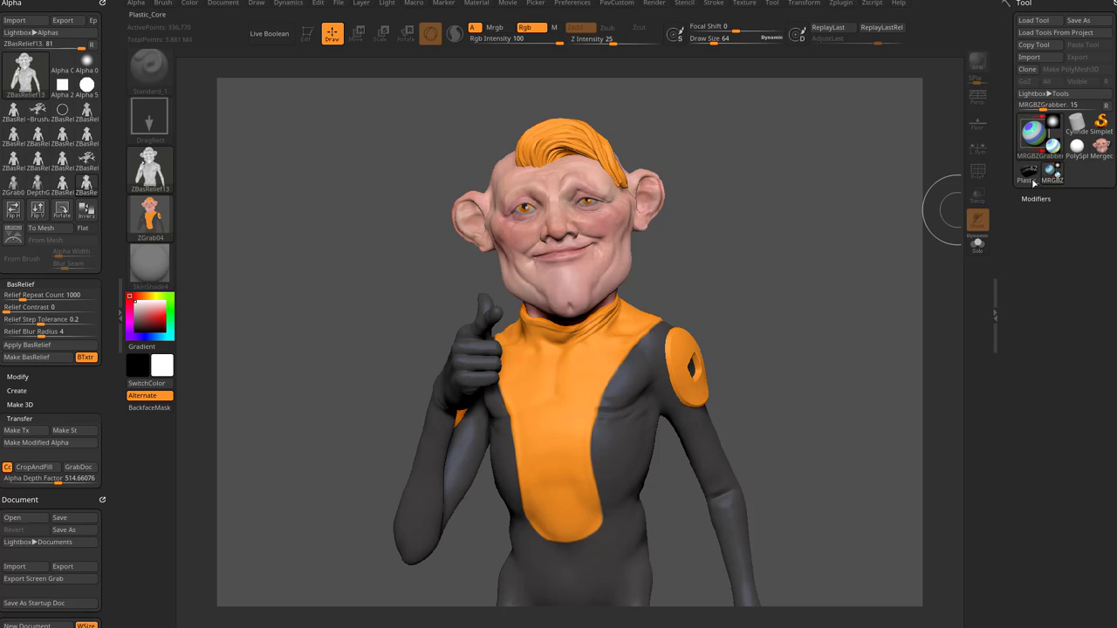
key("ctrl")
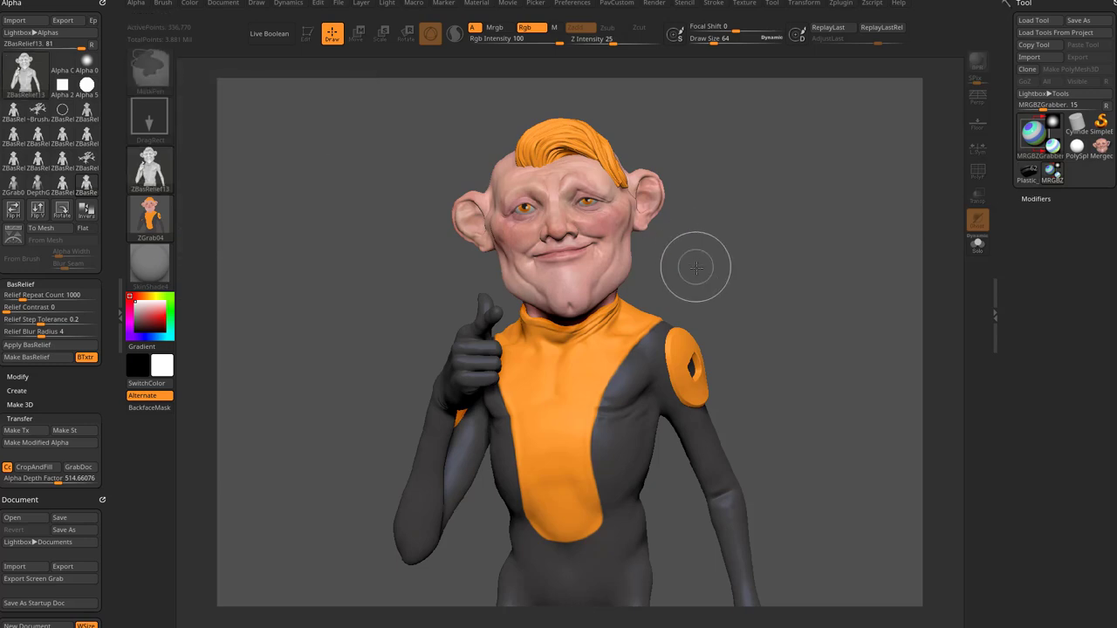
key("ctrl+n")
left_click(1102, 145)
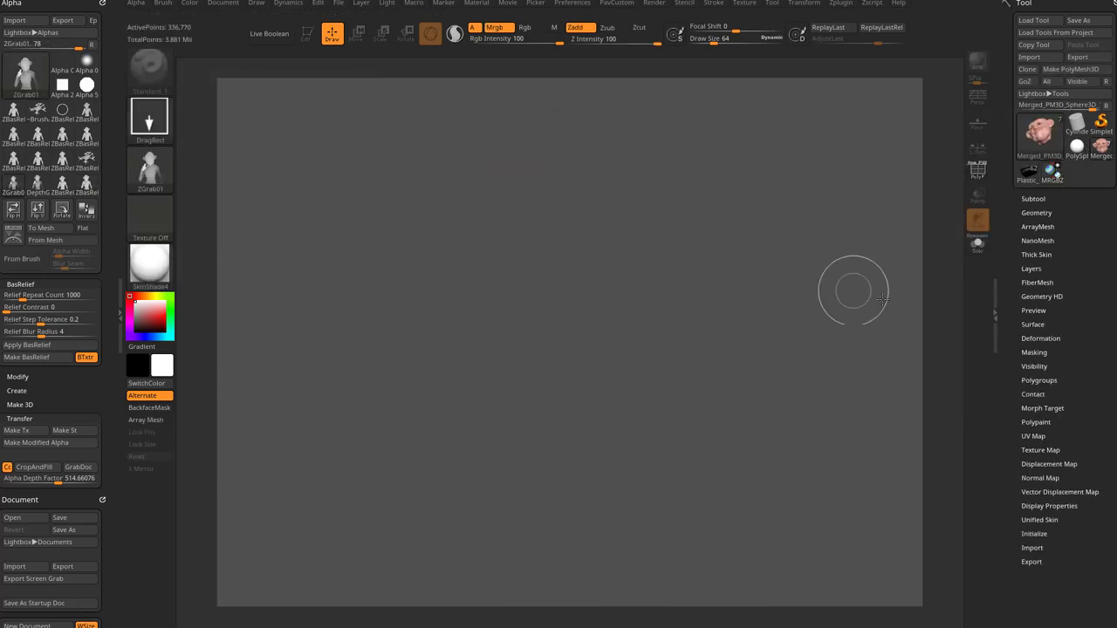
left_click_drag(524, 341, 486, 399)
left_click(307, 34)
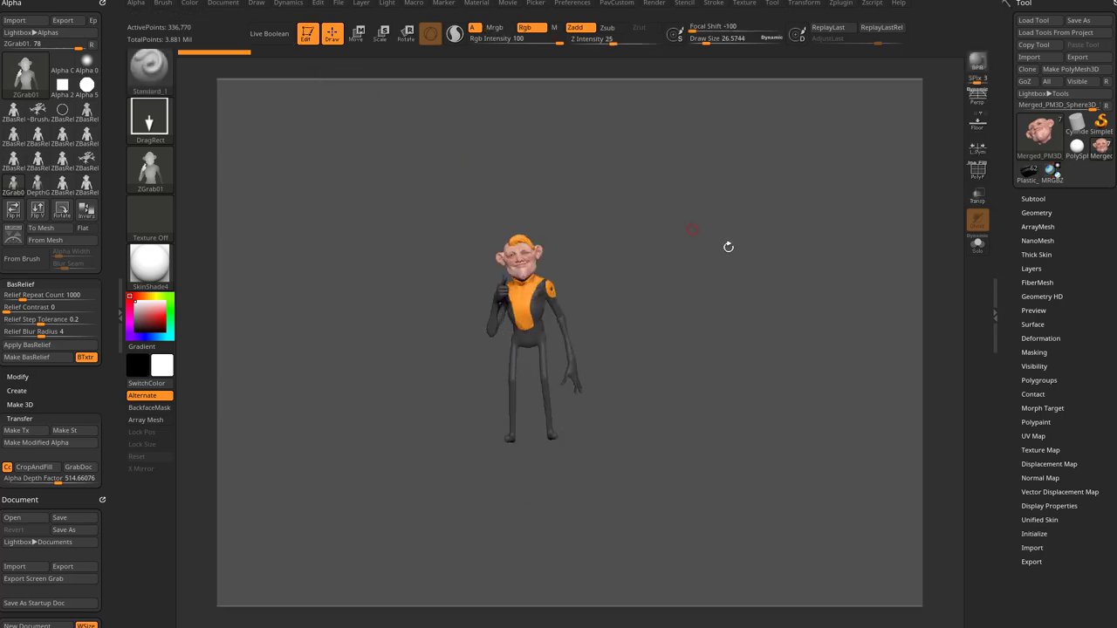
key("f")
Step: Isolate the PM3D_Cylinder3D1 disc subtool and undo its earlier relief edits until its inner face is blank
left_click(1026, 200, "shift")
left_click_drag(1080, 407, 1080, 256)
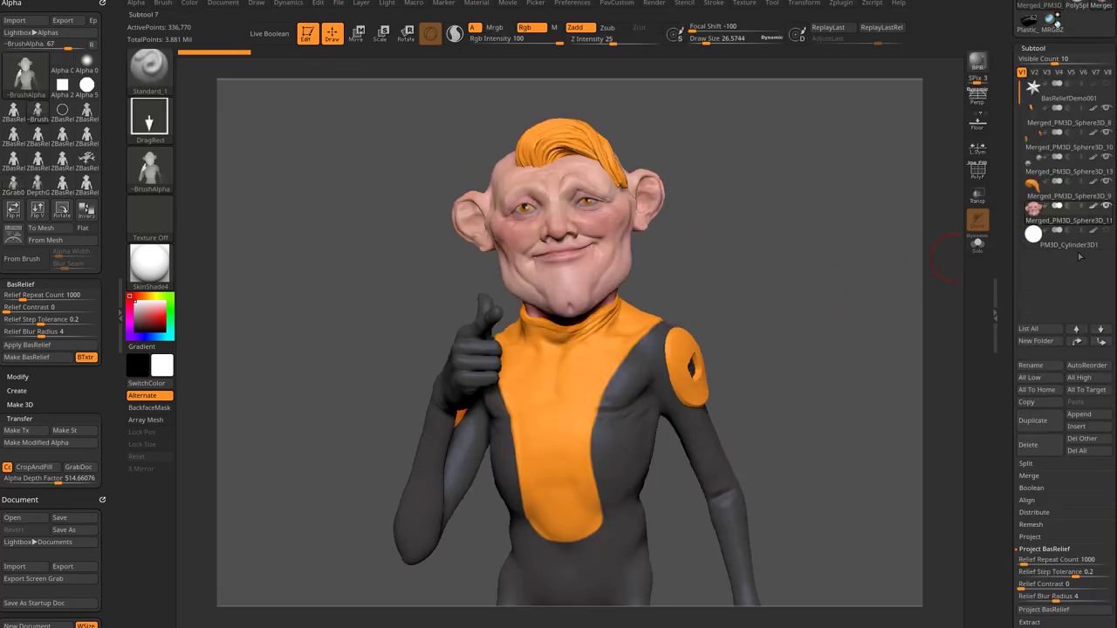
left_click(1076, 246)
left_click(977, 244)
key("ctrl+z")
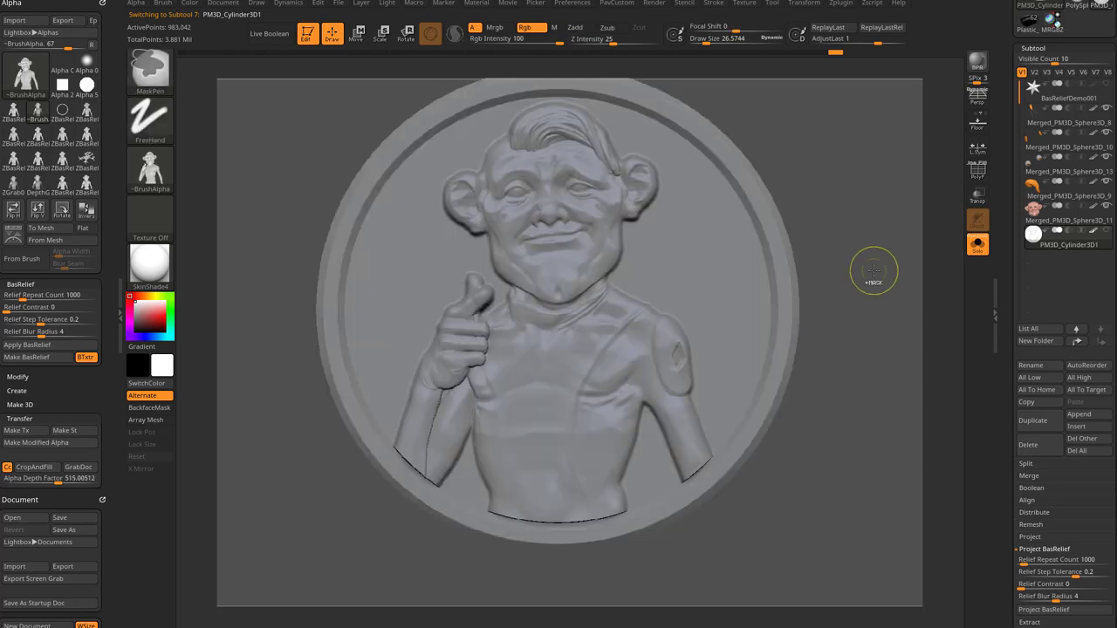
key("ctrl+z")
key("ctrl+z")
key("ctrl+z")
key("ctrl+z")
key("ctrl+z")
key("ctrl+z")
key("ctrl+z")
key("ctrl+z")
key("ctrl+z")
key("ctrl+z")
Step: Stamp the ZBasRelief13 alpha across the disc's inner face and shade it with StartupMaterial
left_click(150, 168)
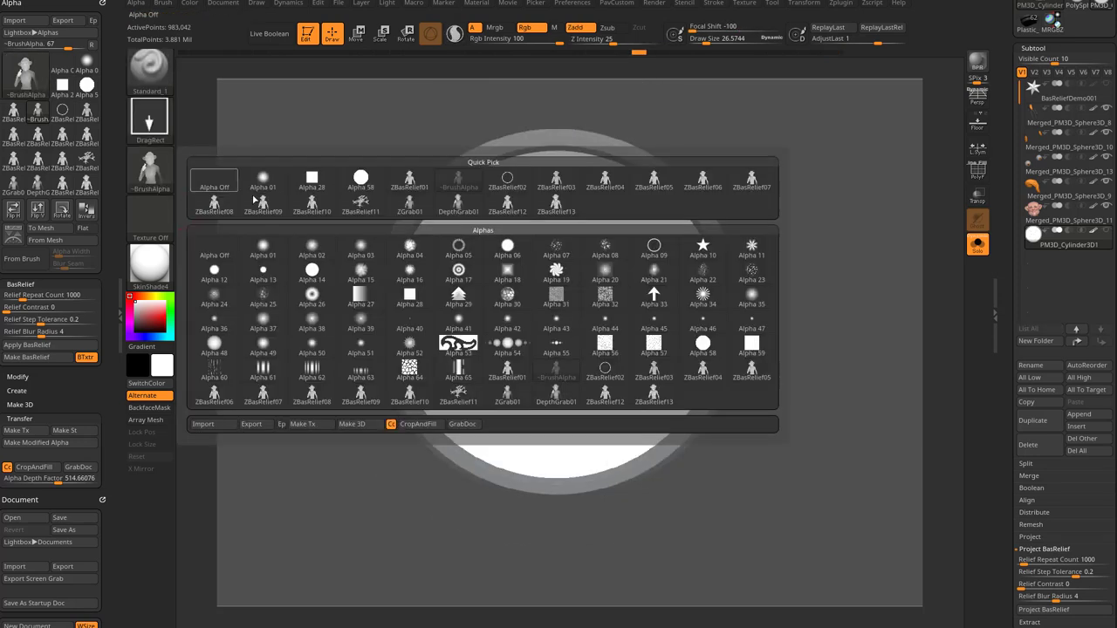
left_click(565, 210)
left_click_drag(567, 334, 559, 157)
left_click(149, 265)
left_click(210, 277)
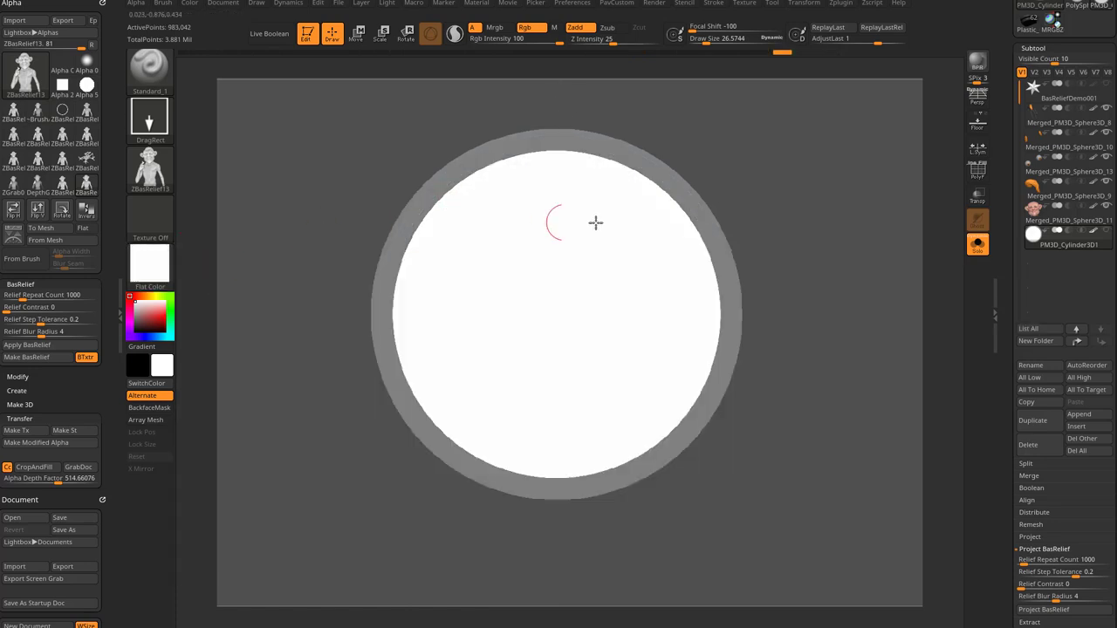
left_click(153, 267)
left_click(215, 276)
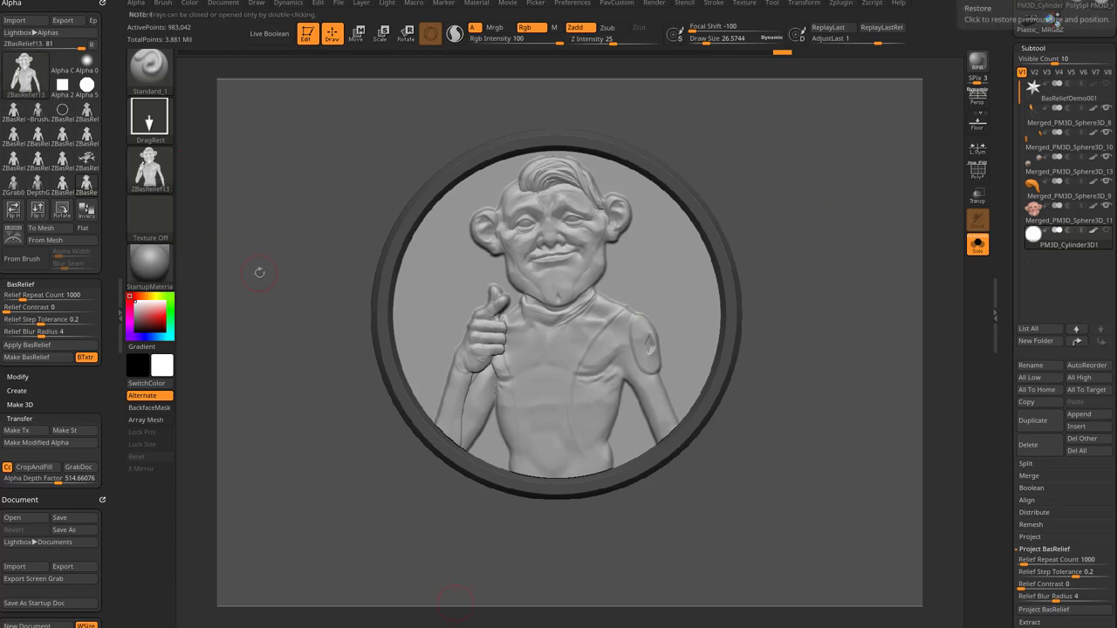
Step: Undo the relief stamp on the disc and show the character subtools together with the disc
scroll(1045, 416, "down", 3)
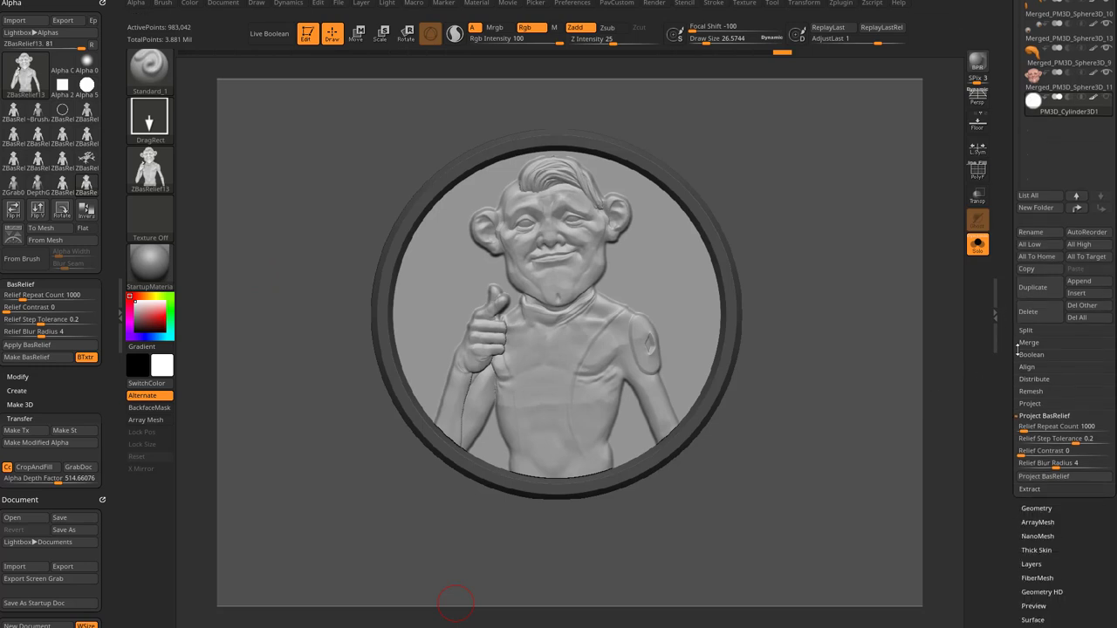
scroll(1038, 175, "up", 6)
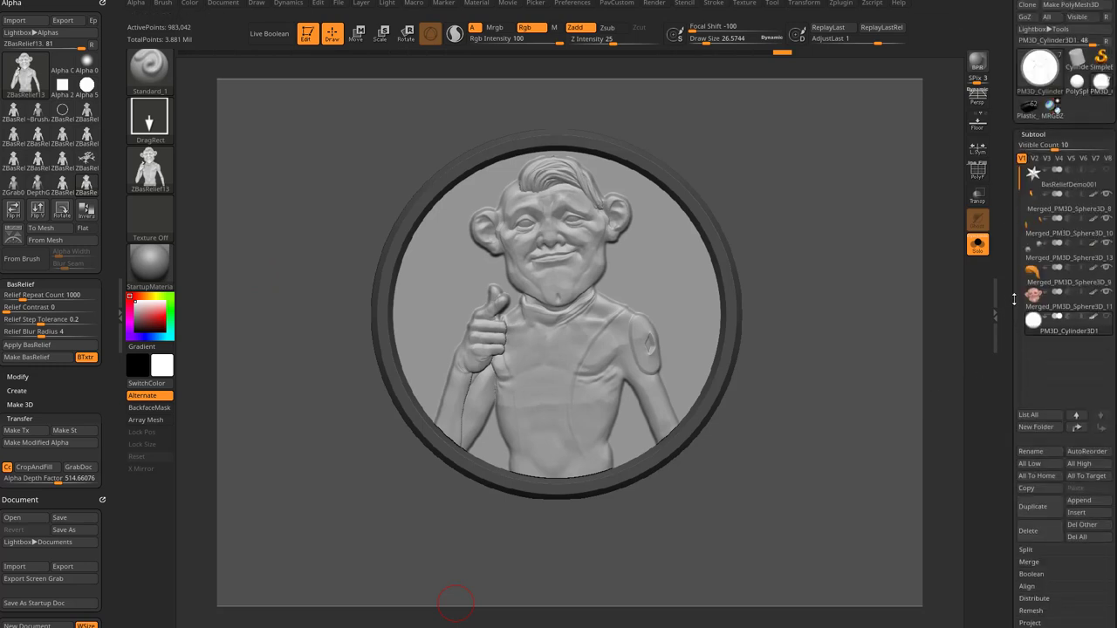
scroll(1043, 306, "down", 8)
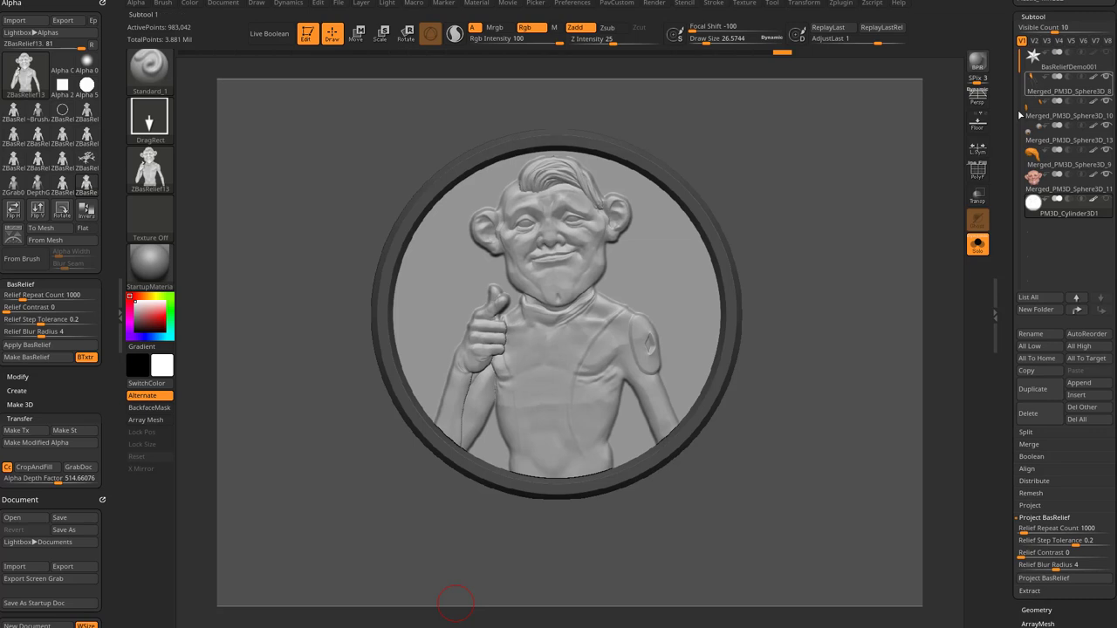
left_click(1048, 339)
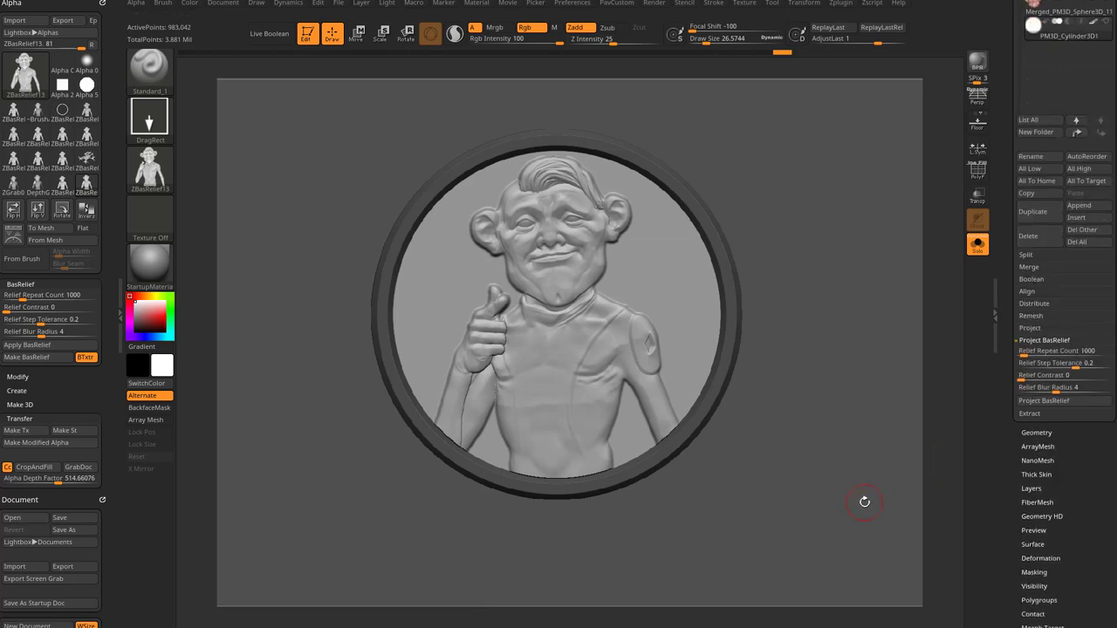
key("ctrl+z")
left_click(977, 245)
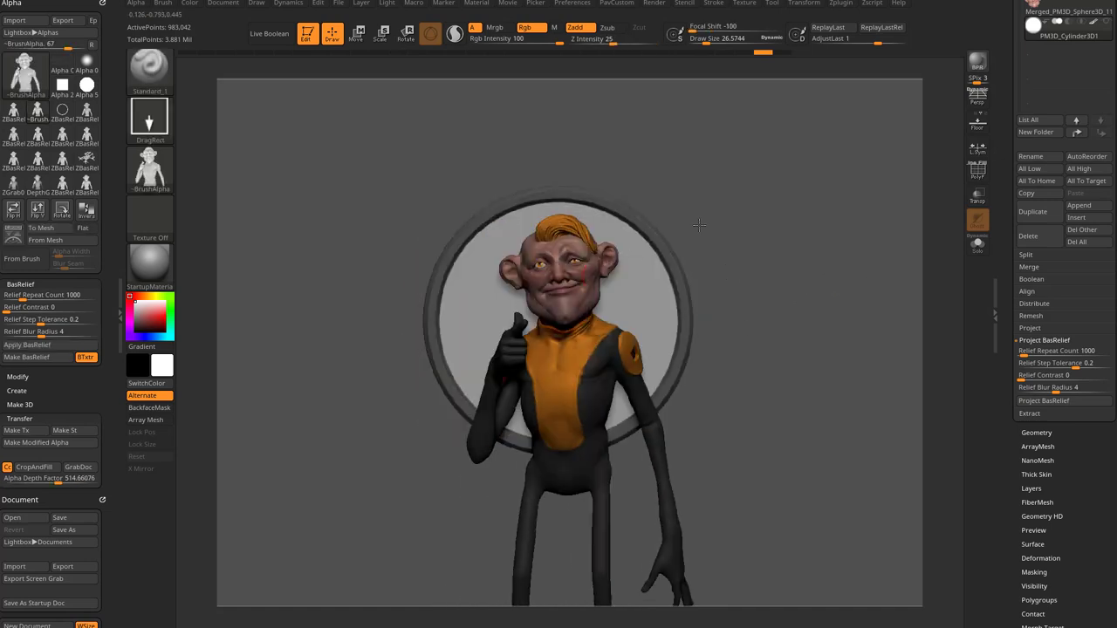
Step: Switch the material to SkinShade4 and check the disc's placement behind the character from the side and front
left_click(150, 262)
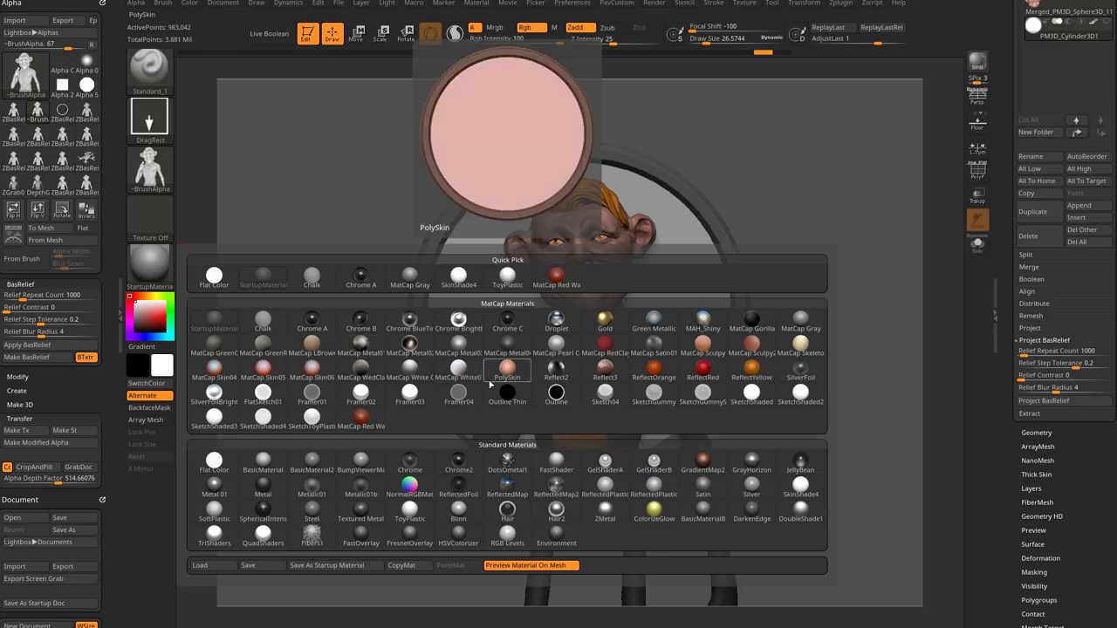
left_click(806, 482)
left_click_drag(826, 268, 942, 196)
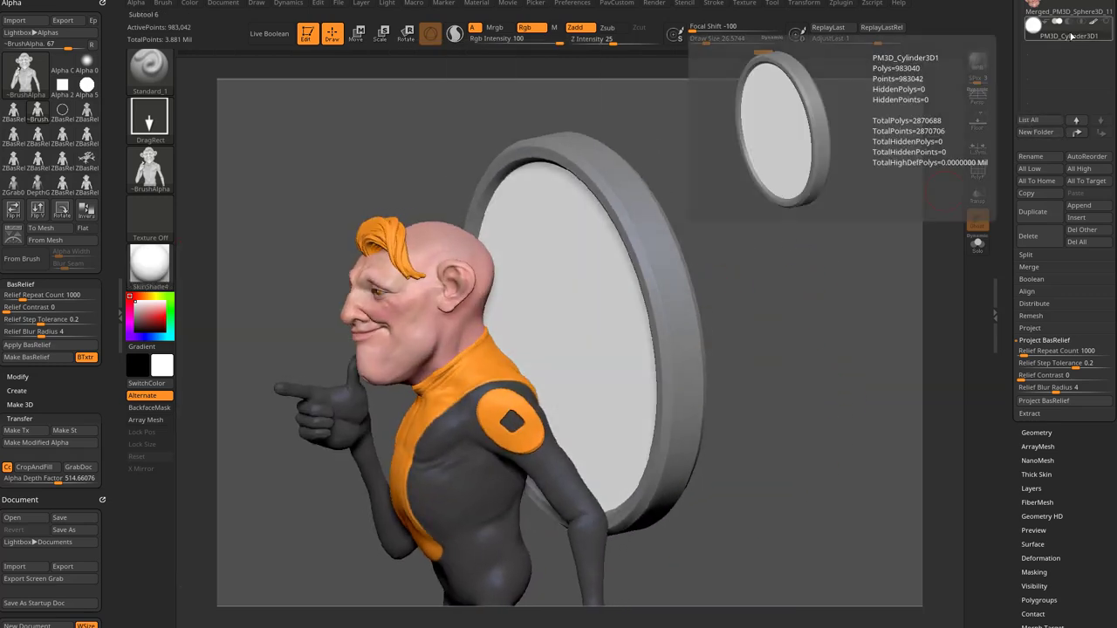
left_click_drag(797, 204, 768, 207)
left_click_drag(538, 220, 766, 234)
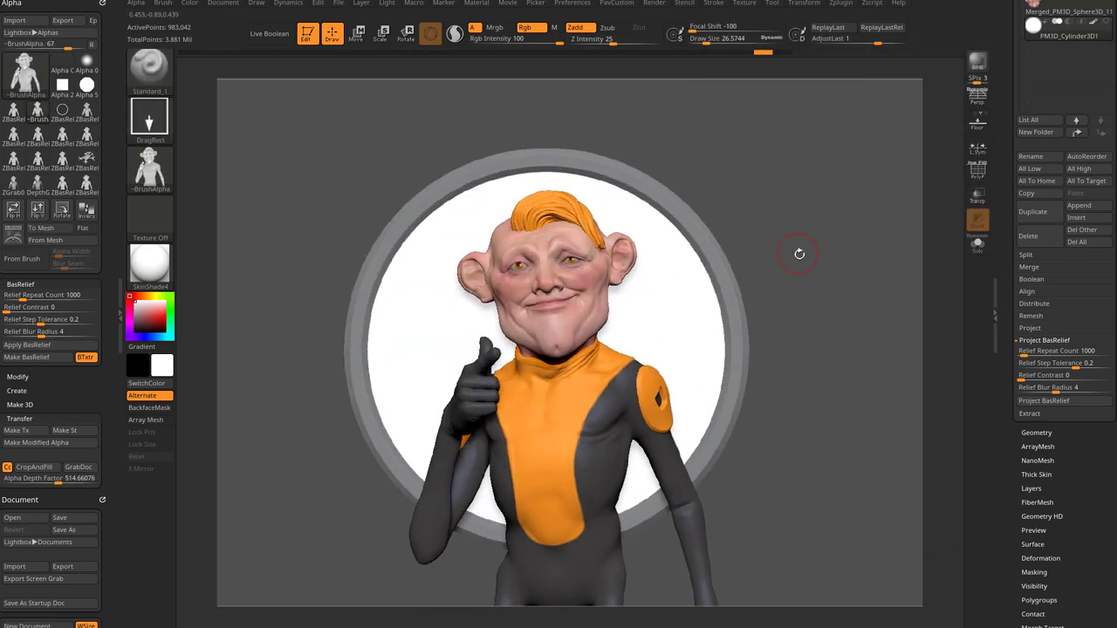
Step: Run Project BasRelief from the front view onto the disc, inspect the isolated relief, and show all subtools again
left_click_drag(1013, 353, 1013, 310)
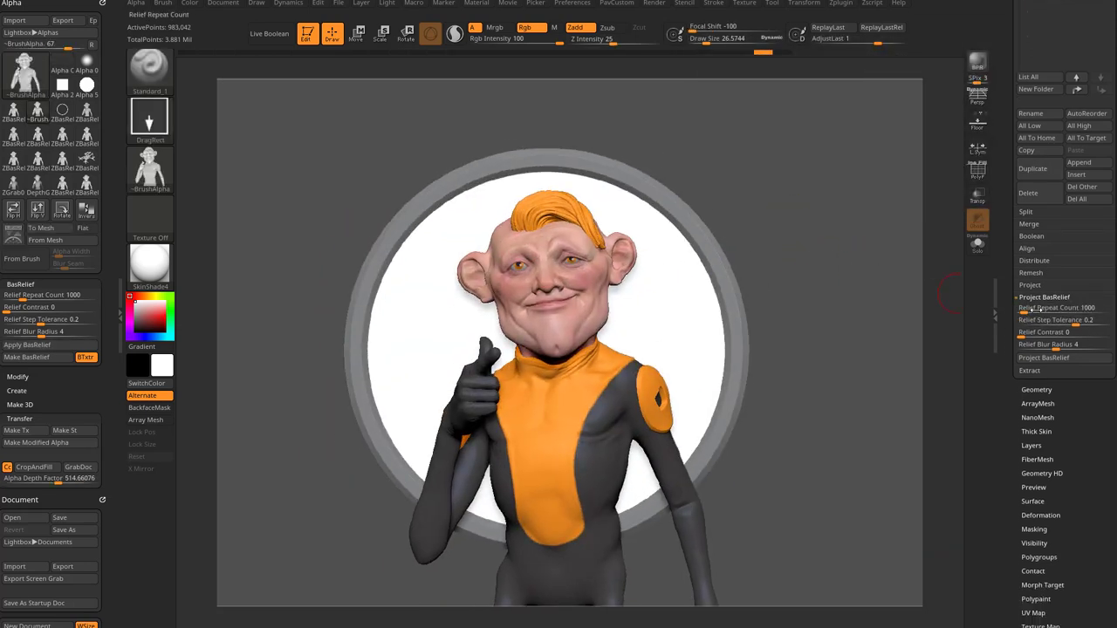
left_click(1043, 357)
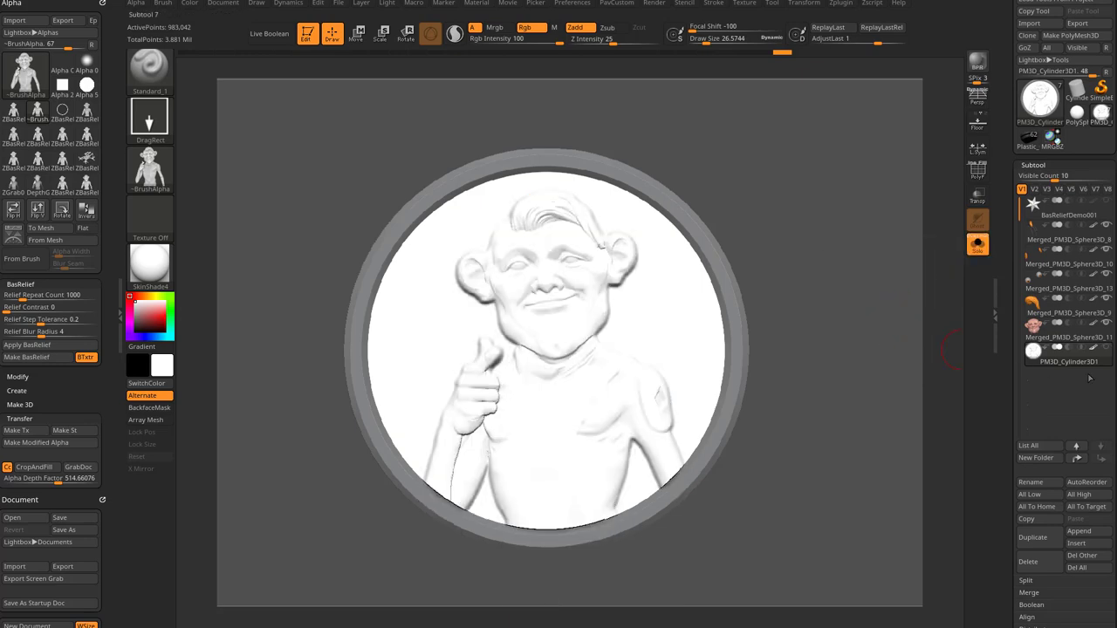
left_click_drag(850, 393, 550, 203)
left_click(975, 247)
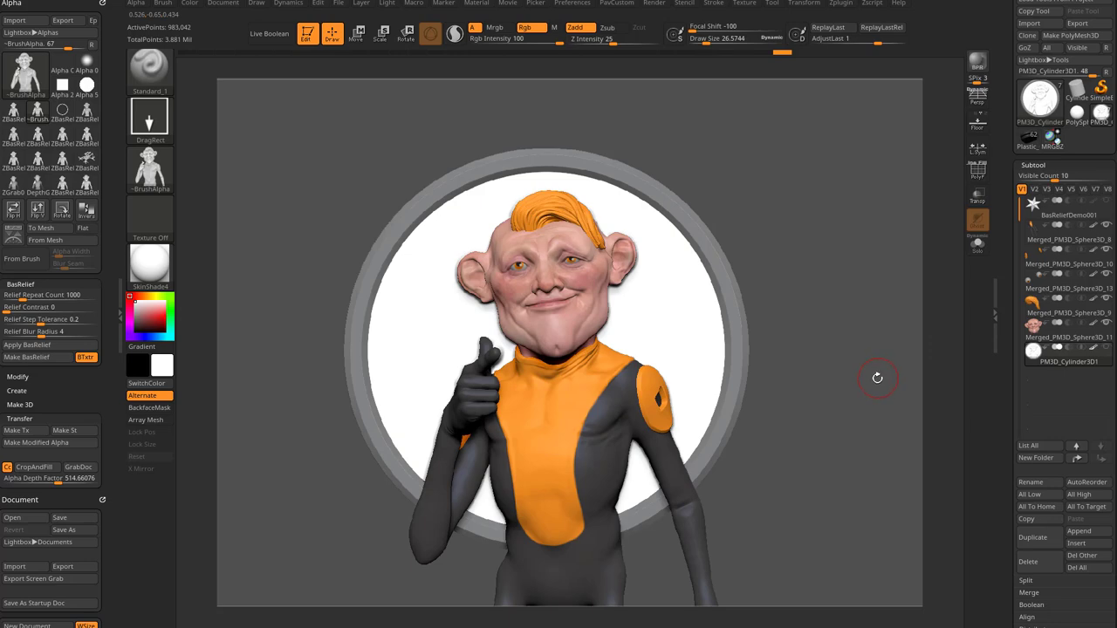
Step: Undo the relief projection, clear the disc's mask and centre the gizmo on the disc
mouse_move(877, 378)
left_mouse_down()
mouse_move(858, 385)
mouse_move(876, 366)
left_mouse_up()
key("w")
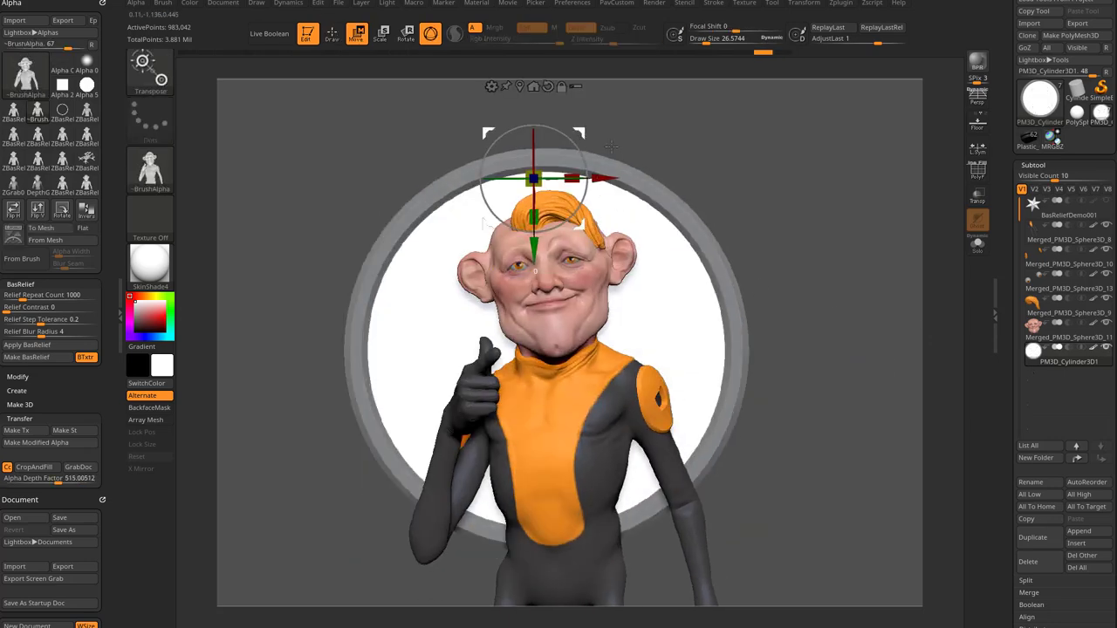
left_click_drag(583, 134, 613, 80)
key("ctrl+z")
left_click_drag(742, 131, 767, 162, "ctrl")
left_click(559, 377)
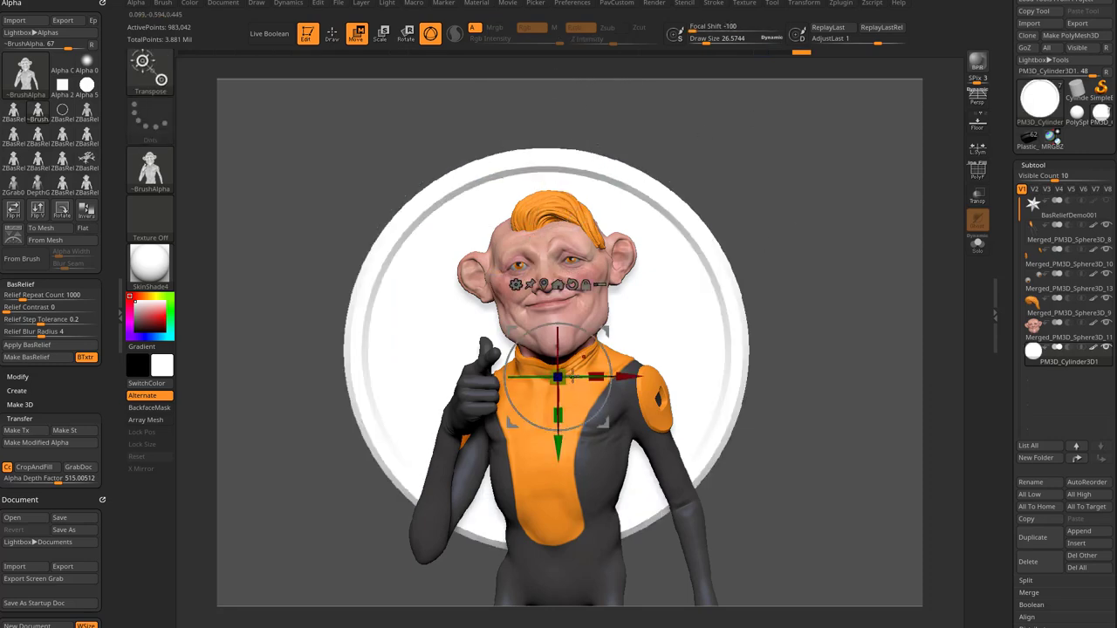
Step: Enlarge and reposition the disc so the whole character, head to feet, fits within its rim
left_click_drag(563, 379, 604, 374)
left_click_drag(604, 331, 625, 396)
left_click_drag(881, 289, 860, 205, "alt")
left_click_drag(577, 308, 637, 301)
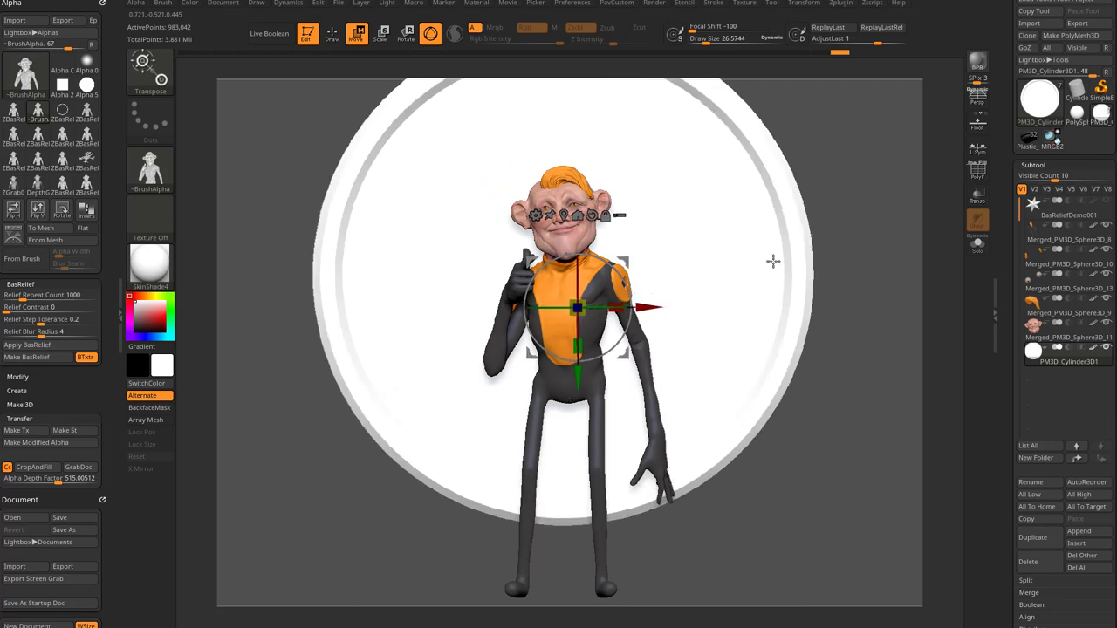
left_click_drag(825, 255, 819, 210, "alt")
mouse_move(627, 261)
left_mouse_down()
mouse_move(628, 346)
mouse_move(627, 311)
left_mouse_up()
key("q")
mouse_move(808, 279)
left_mouse_down("alt")
mouse_move(839, 288)
mouse_move(843, 274)
mouse_move(632, 519)
left_mouse_up("alt")
left_click_drag(870, 413, 871, 356, "shift")
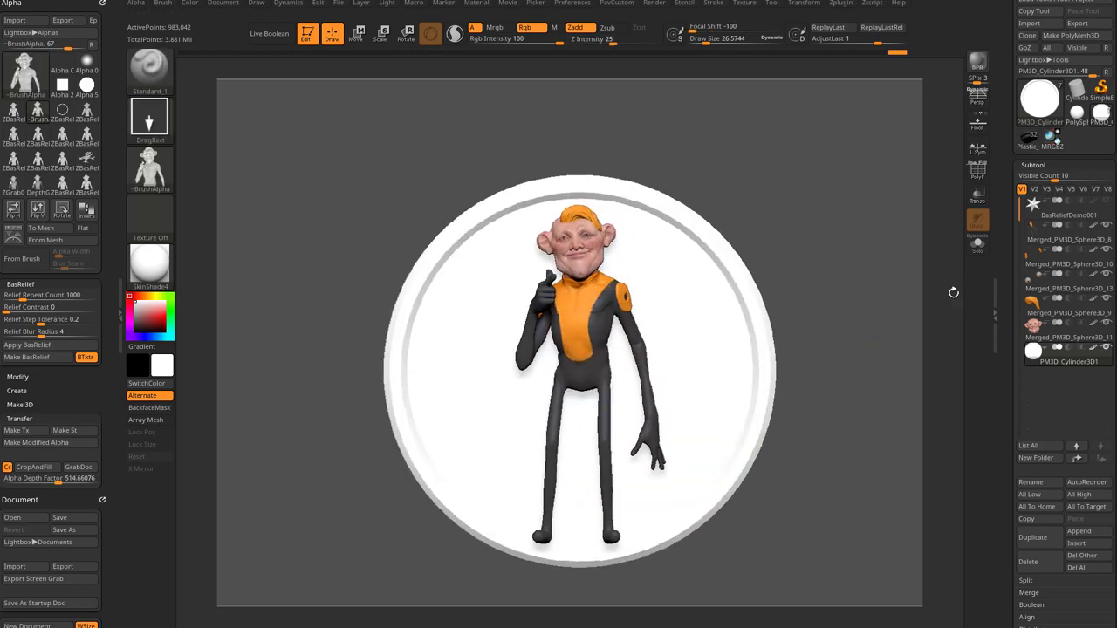
Step: Rotate the disc about its vertical axis so that it faces the view behind the character's side profile
key("w")
left_click_drag(793, 179, 789, 368)
left_click_drag(739, 513, 500, 374, "ctrl+shift")
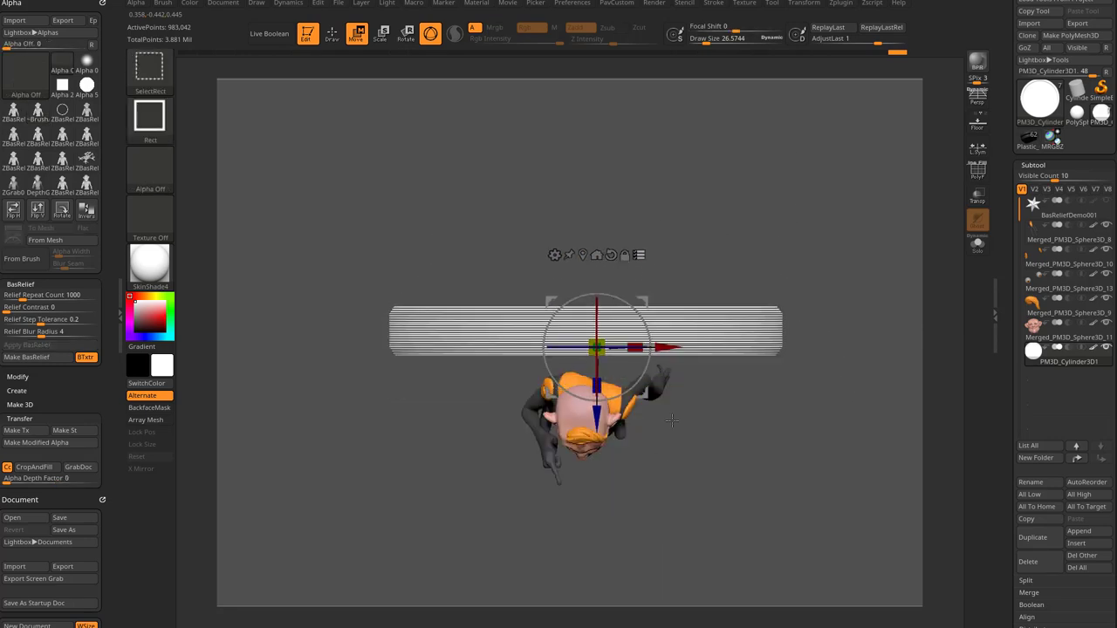
left_click_drag(640, 312, 745, 329)
mouse_move(839, 357)
left_mouse_down("shift")
mouse_move(851, 254)
mouse_move(219, 279)
left_mouse_up("shift")
left_click(630, 266)
key("q")
Step: Apply StartupMaterial and mask the disc's rim, leaving only its inner face unmasked
left_click(149, 262)
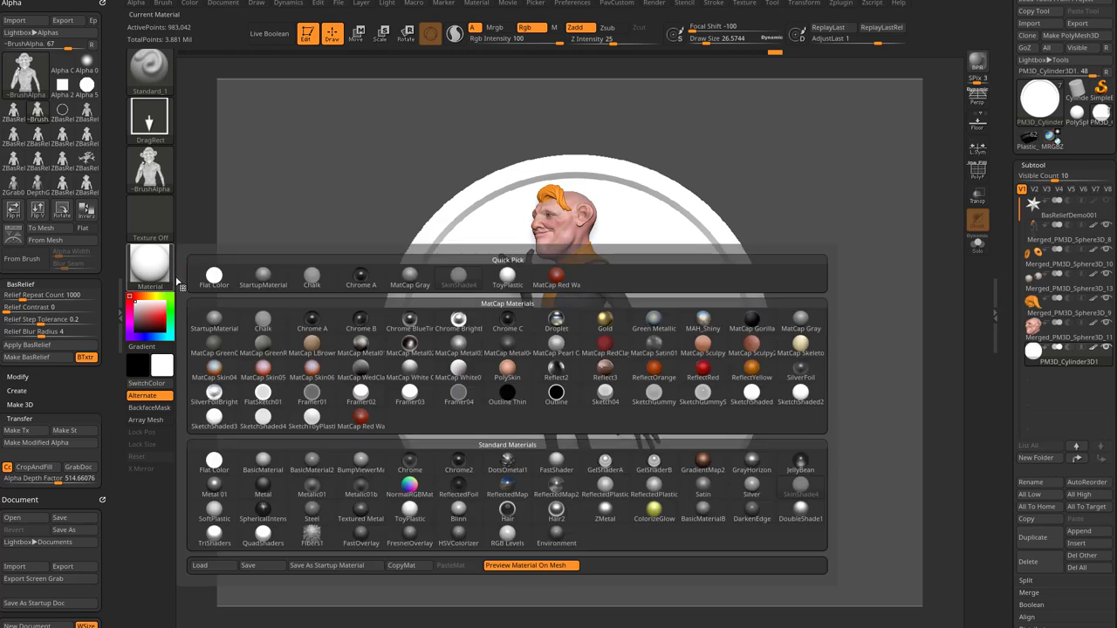
left_click(262, 277)
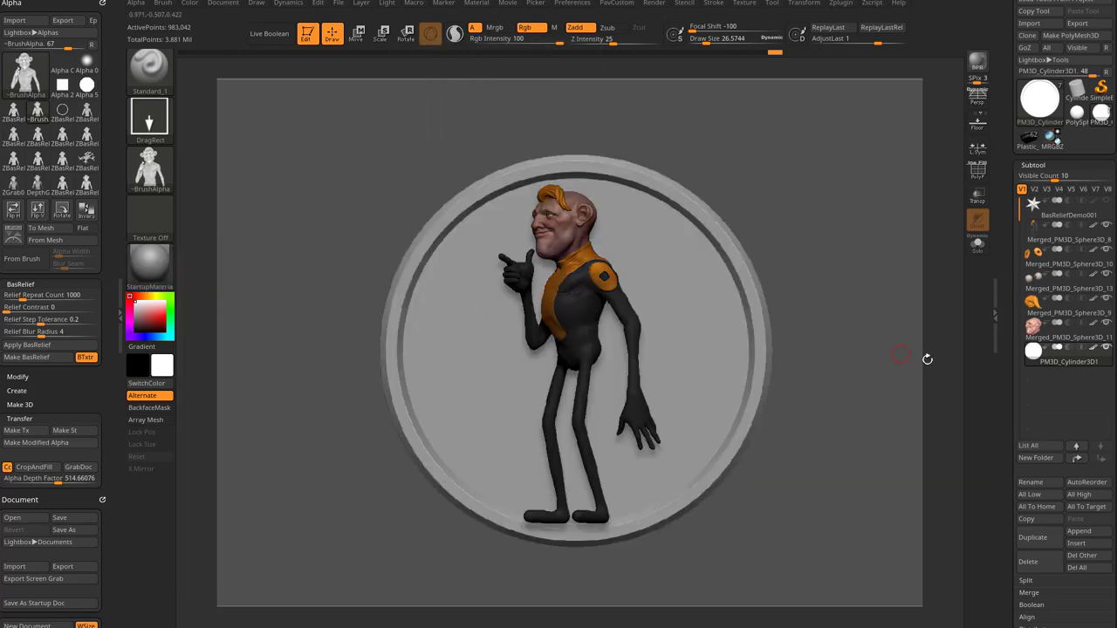
scroll(1011, 384, "down", 3)
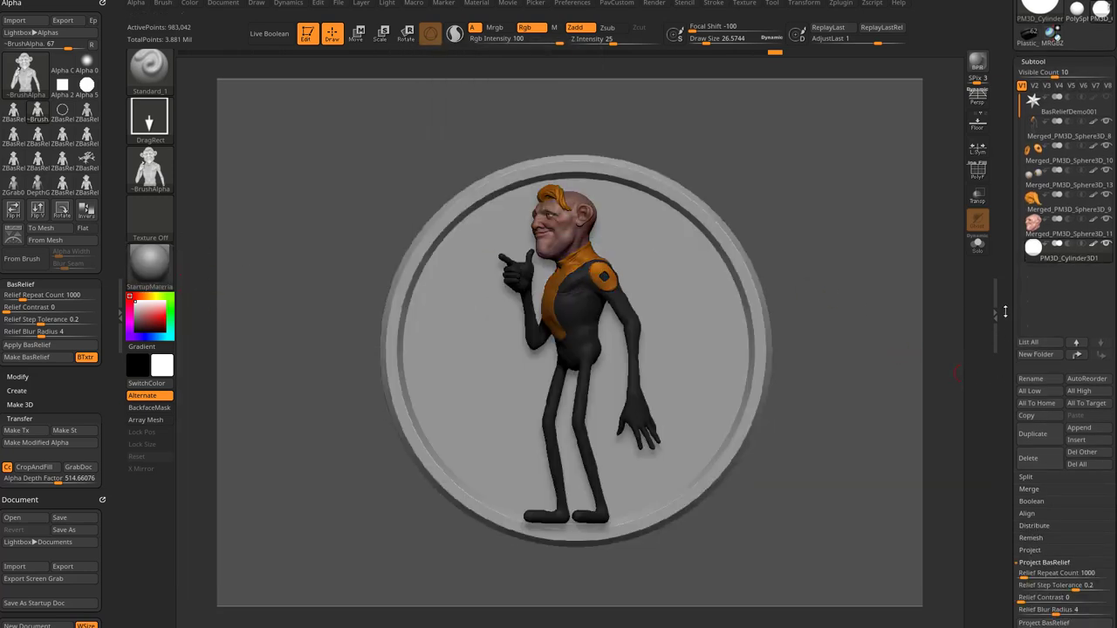
key("ctrl+shift")
key("w")
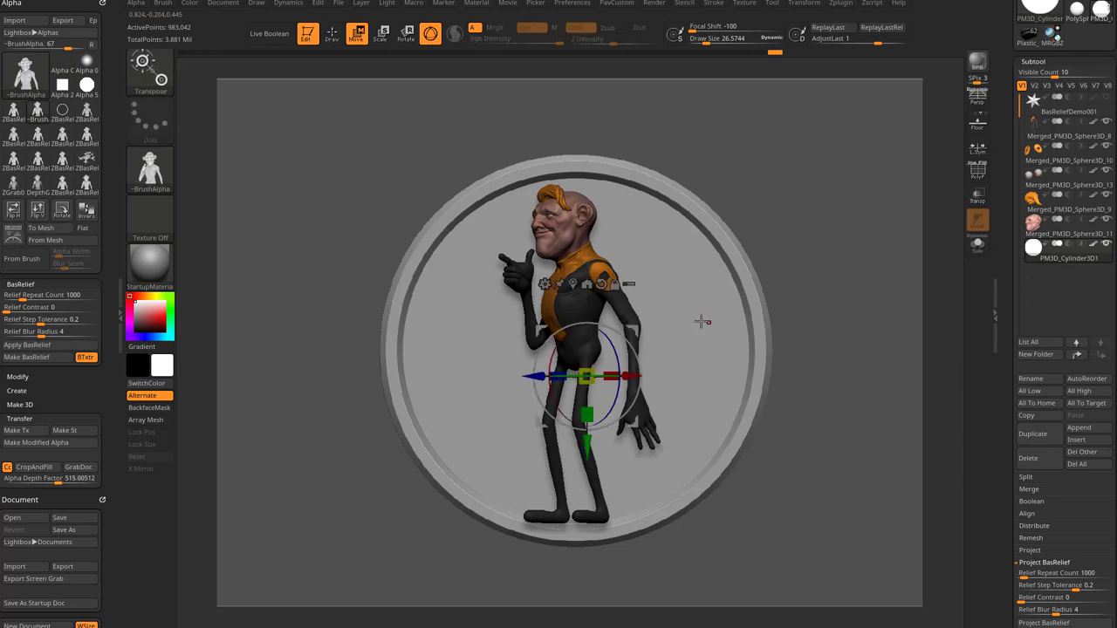
left_click(696, 322)
key("q")
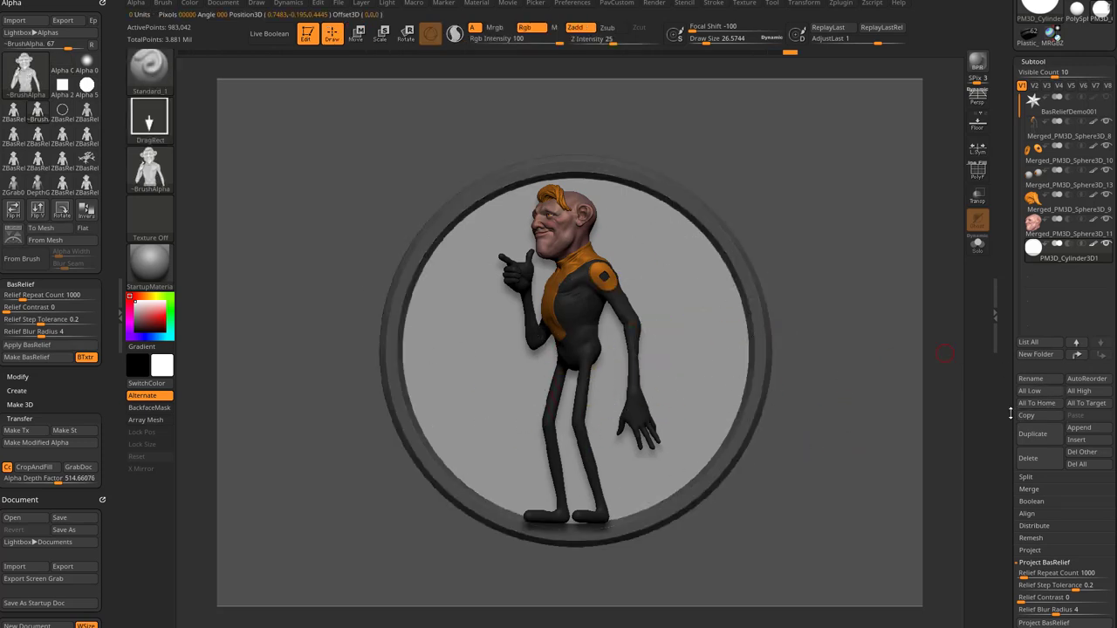
Step: Project the character's side profile onto the disc's inner face with Project BasRelief, and isolate the disc to inspect it
scroll(1011, 414, "down", 3)
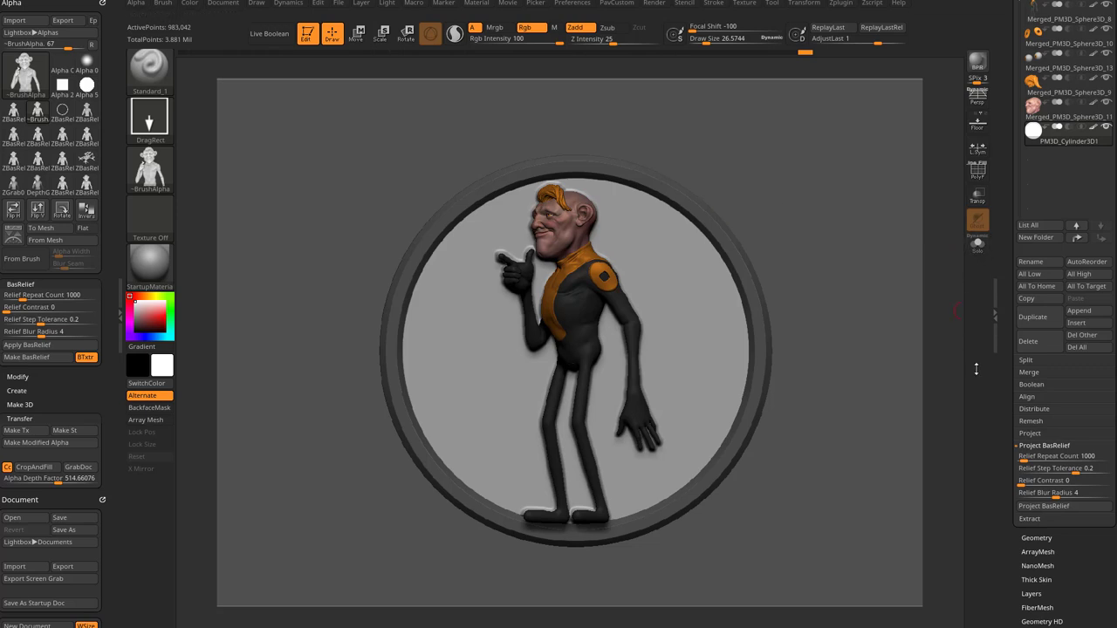
left_click(1051, 480)
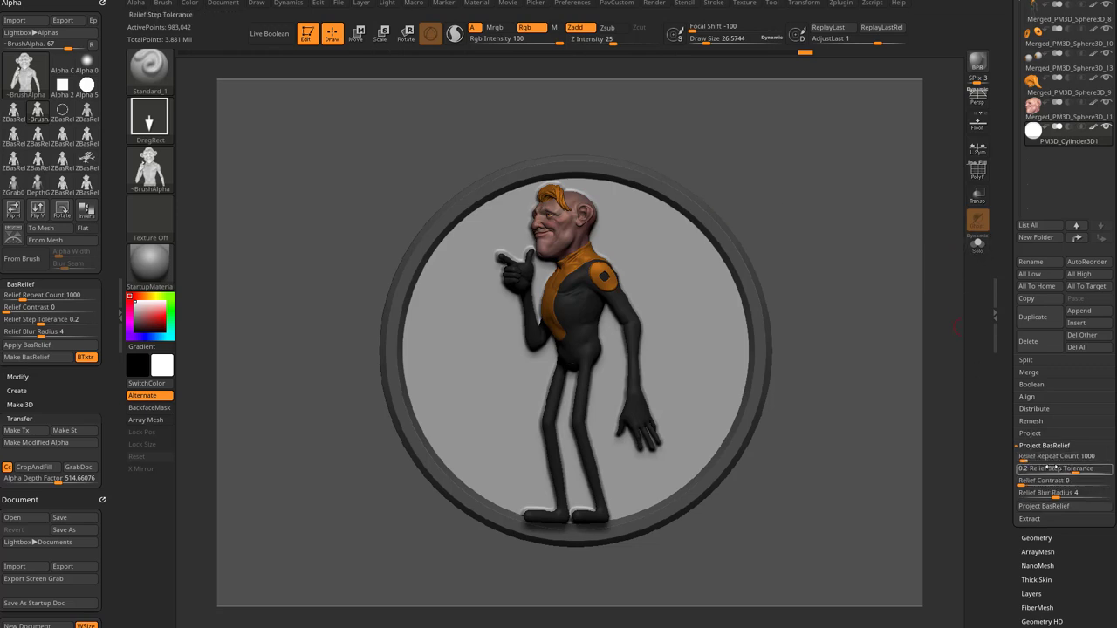
left_click(44, 319)
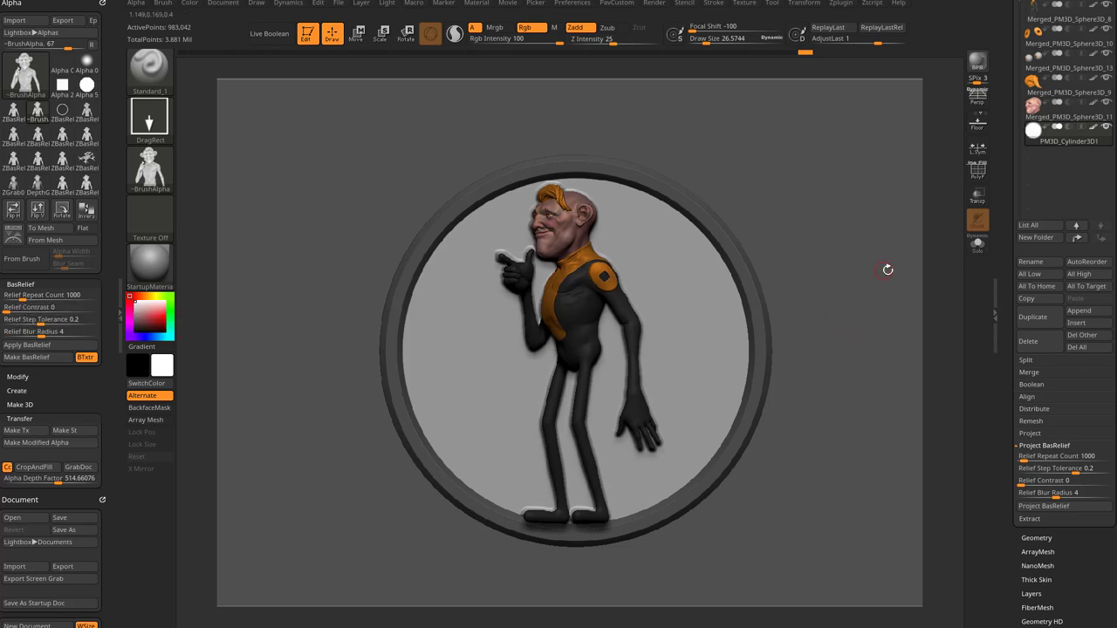
left_click(977, 244)
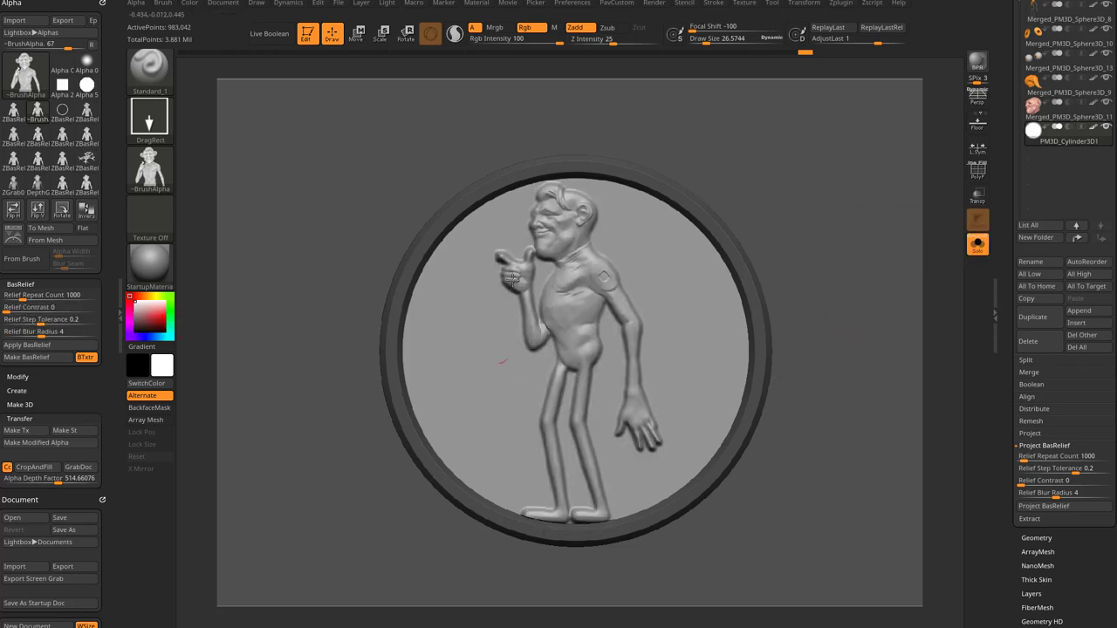
left_click_drag(753, 174, 782, 226)
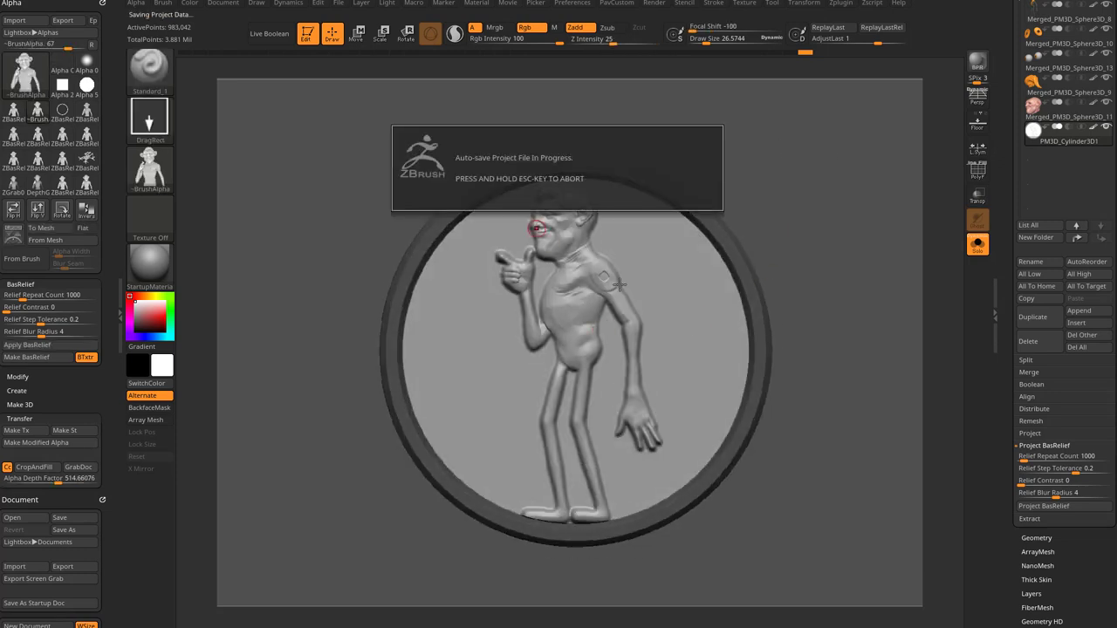
Step: Undo the last relief projection and set the Project BasRelief Relief Blur Radius to 1
key("ctrl+z")
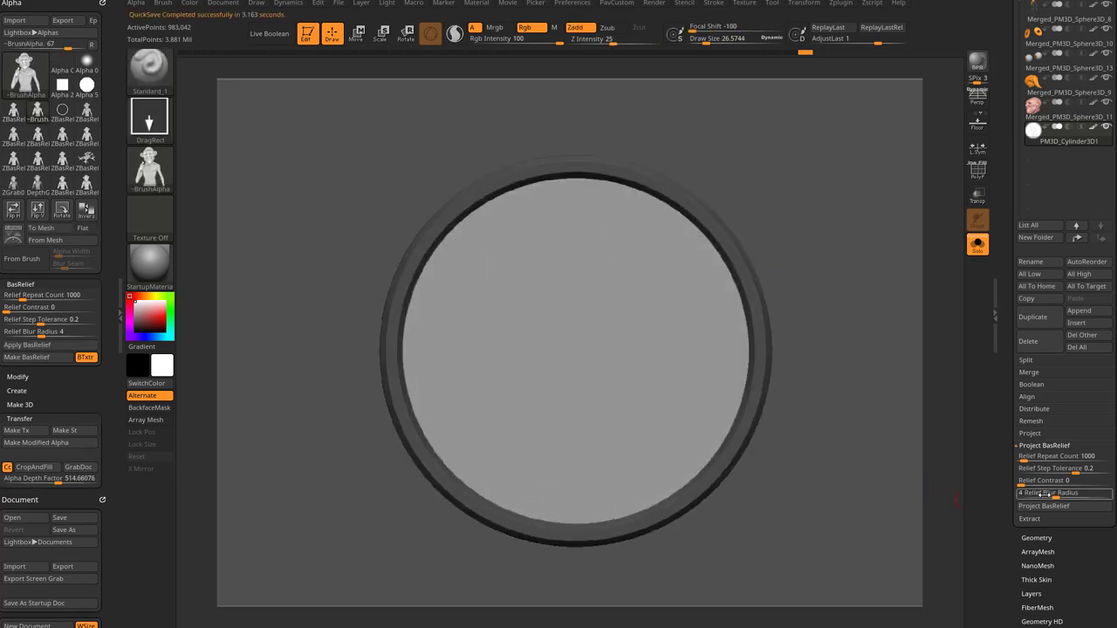
left_click_drag(1054, 496, 1038, 496)
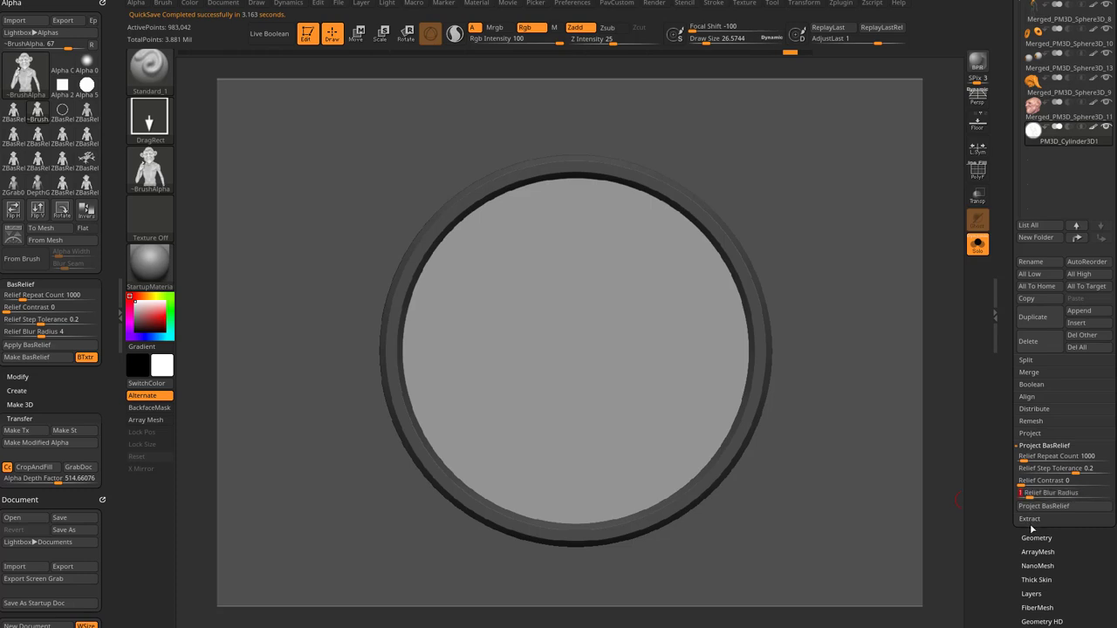
scroll(1006, 432, "up", 3)
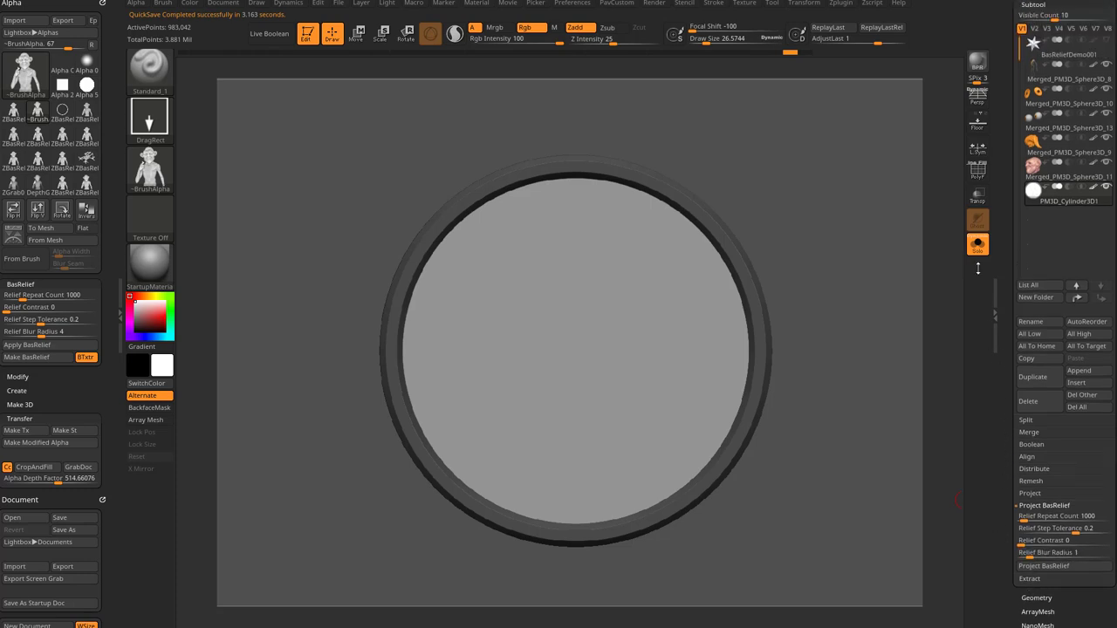
Step: Bring back the character alongside the disc, then shrink and raise the disc so it frames the figure's head and torso
left_click(978, 244)
key("w")
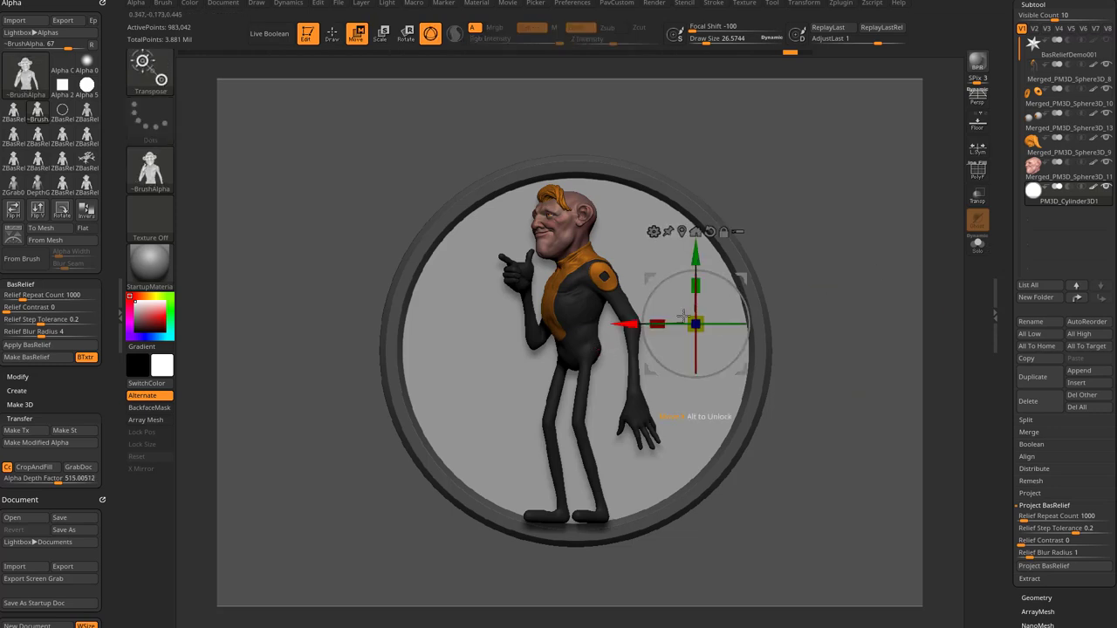
left_click_drag(687, 322, 678, 323)
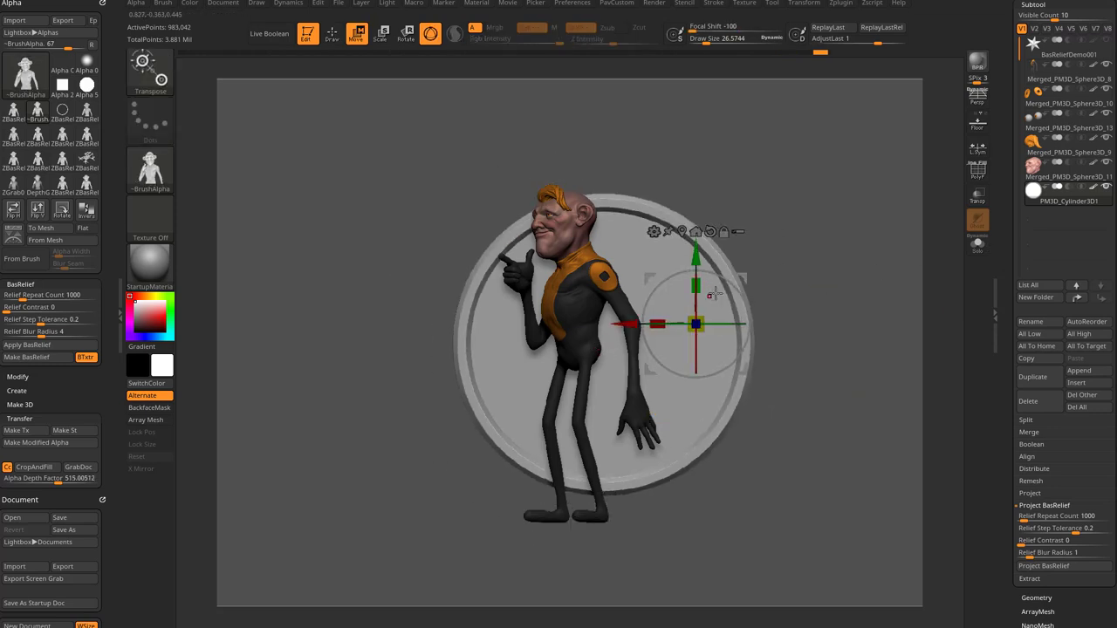
left_click_drag(743, 279, 721, 245)
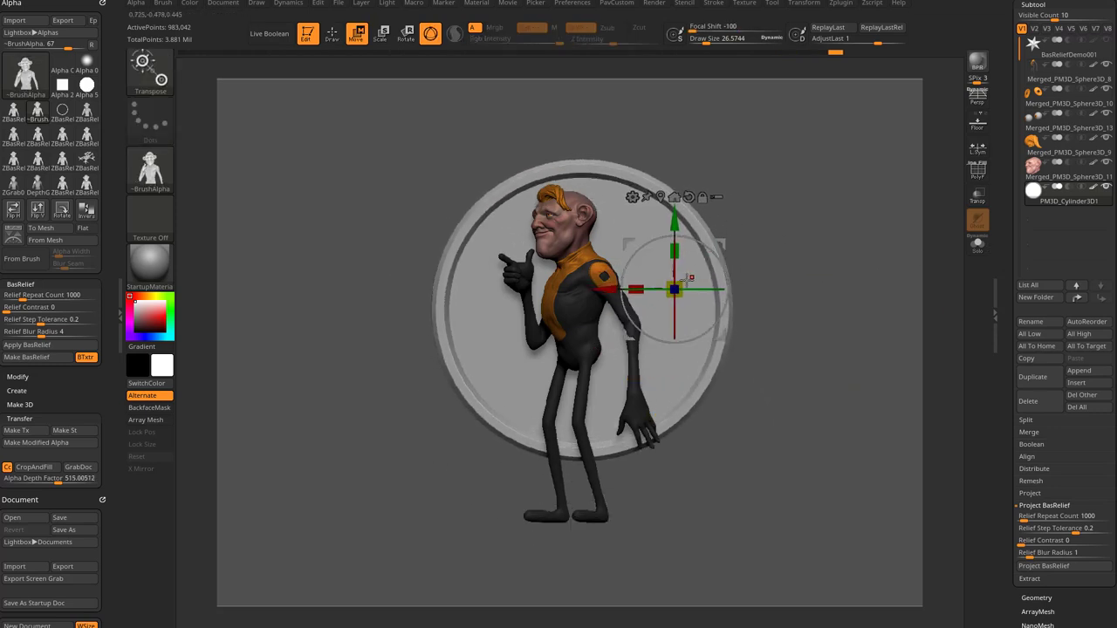
left_click_drag(690, 285, 728, 250)
key("q")
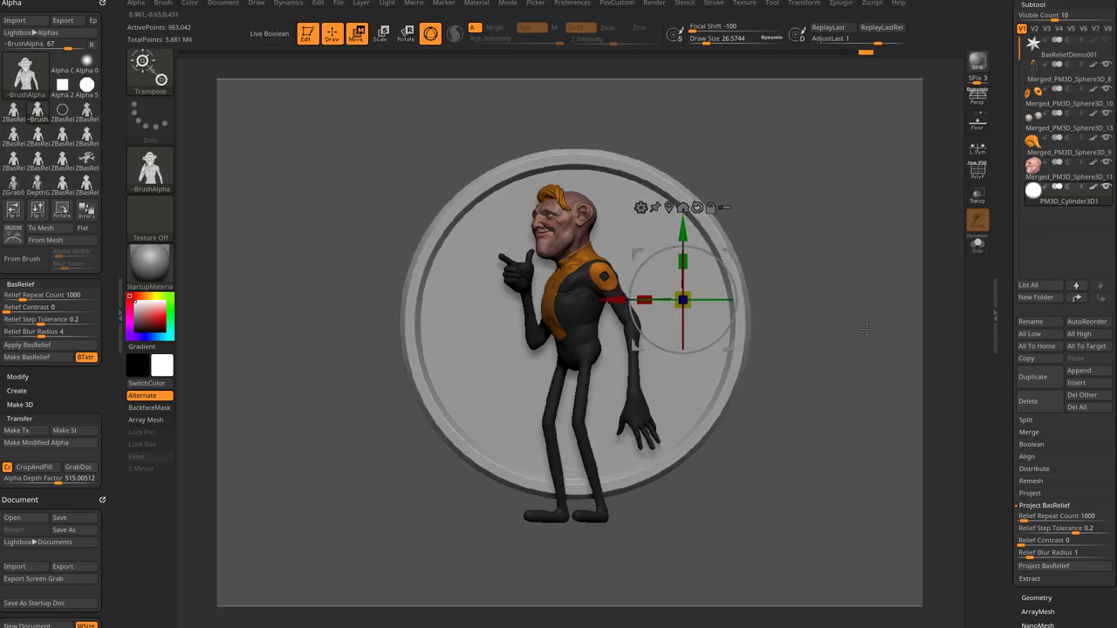
Step: Mask the disc's rim, project the character's side profile onto the inner face with Project BasRelief, and isolate the disc
key("w")
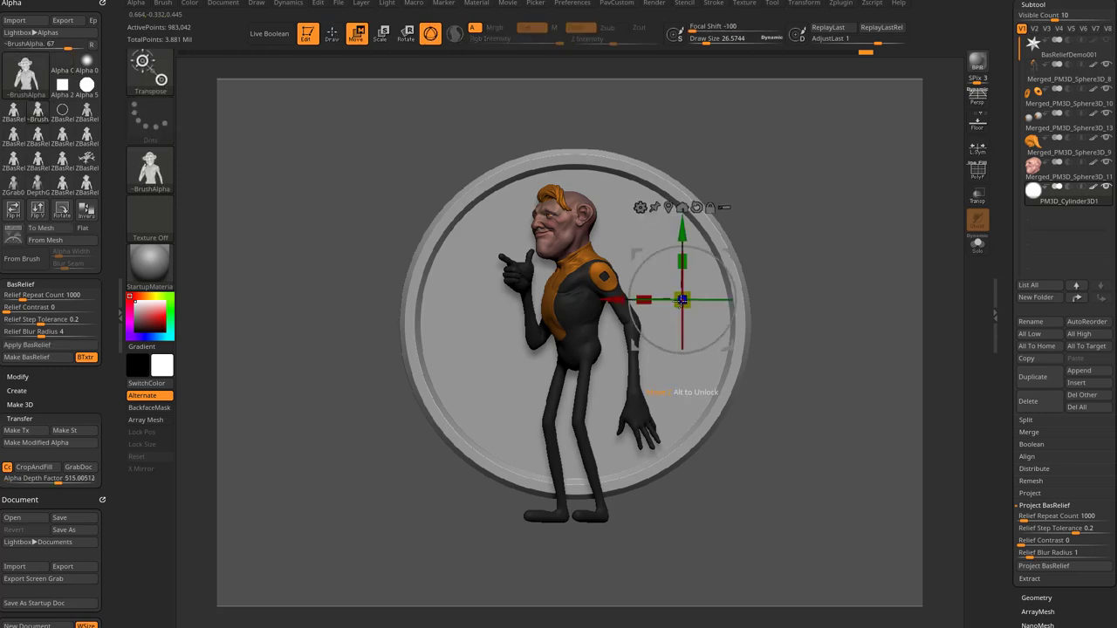
left_click(615, 221, "ctrl")
key("q")
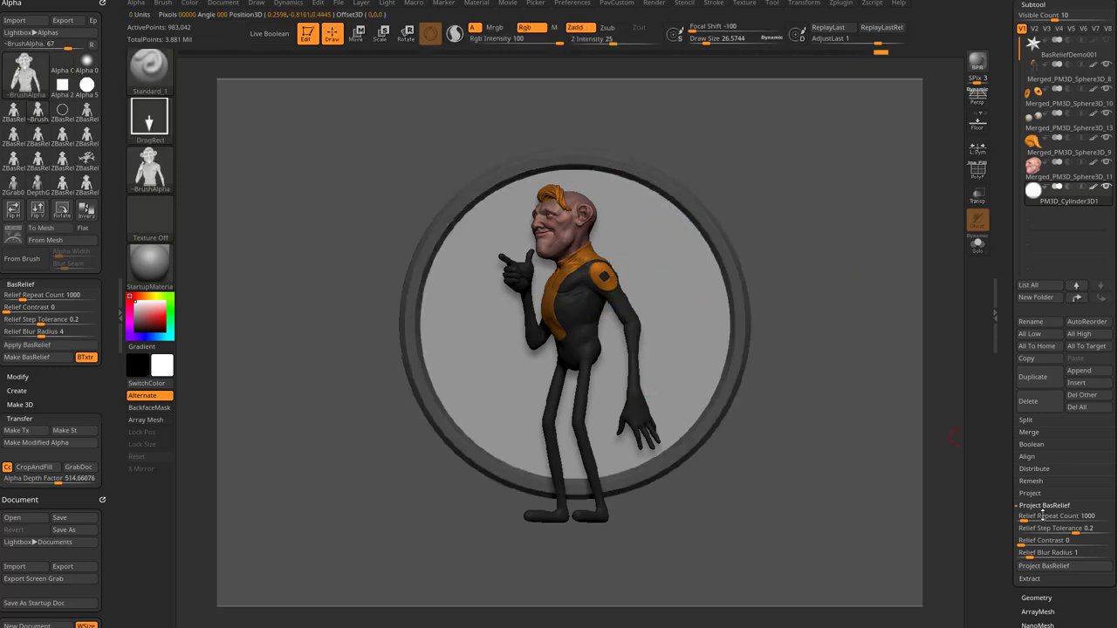
left_click(1043, 568)
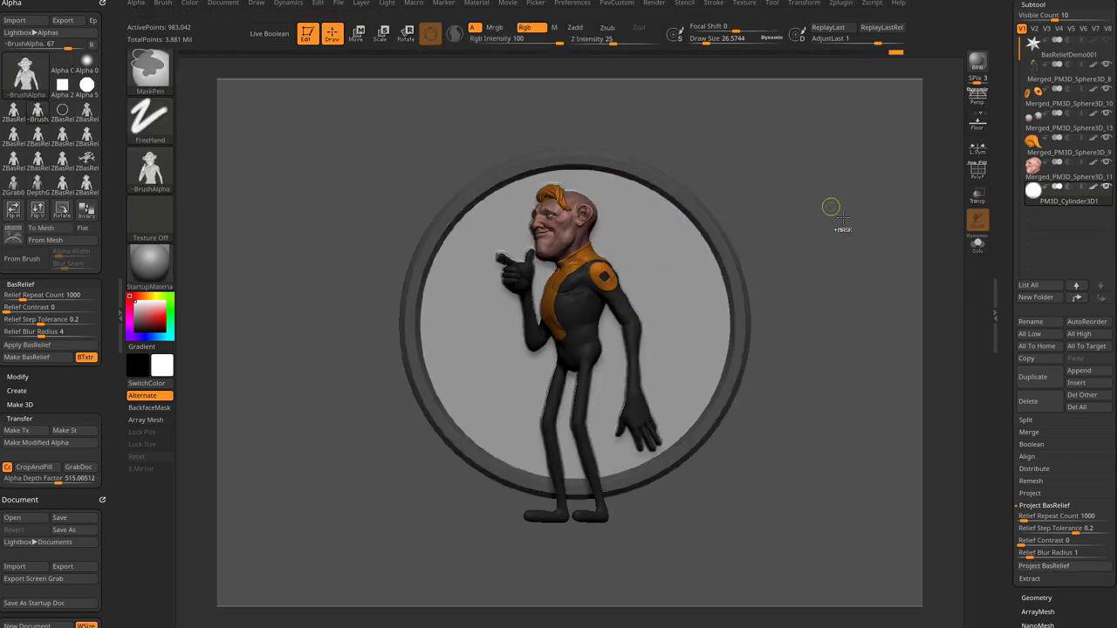
left_click(977, 245)
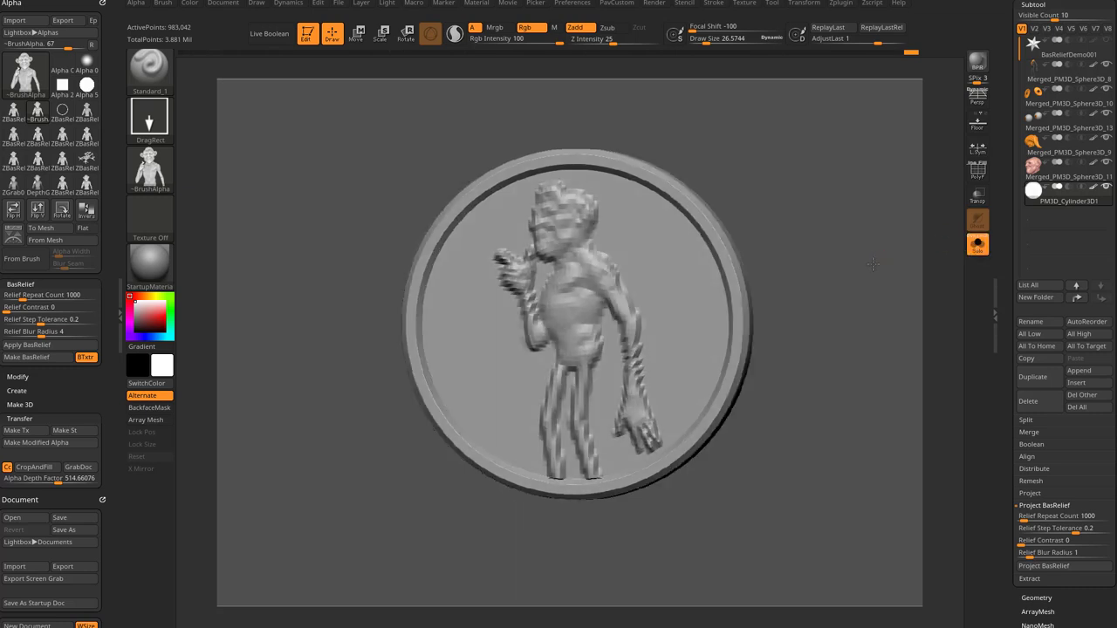
left_click_drag(913, 261, 860, 226)
mouse_move(824, 278)
right_mouse_down("ctrl")
mouse_move(838, 319)
mouse_move(836, 287)
right_mouse_up("ctrl")
left_click_drag(1014, 289, 1013, 271)
Step: Mask the disc's rim and strengthen the relief on its inner face with the Contrast deformation
scroll(1012, 271, "down", 10)
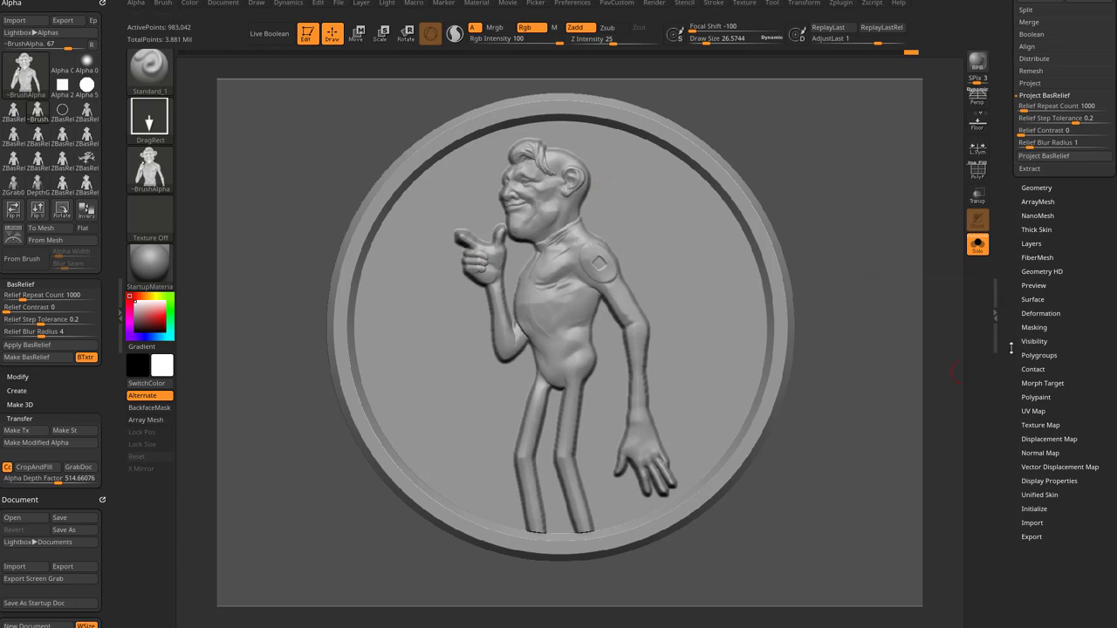
left_click(1041, 313)
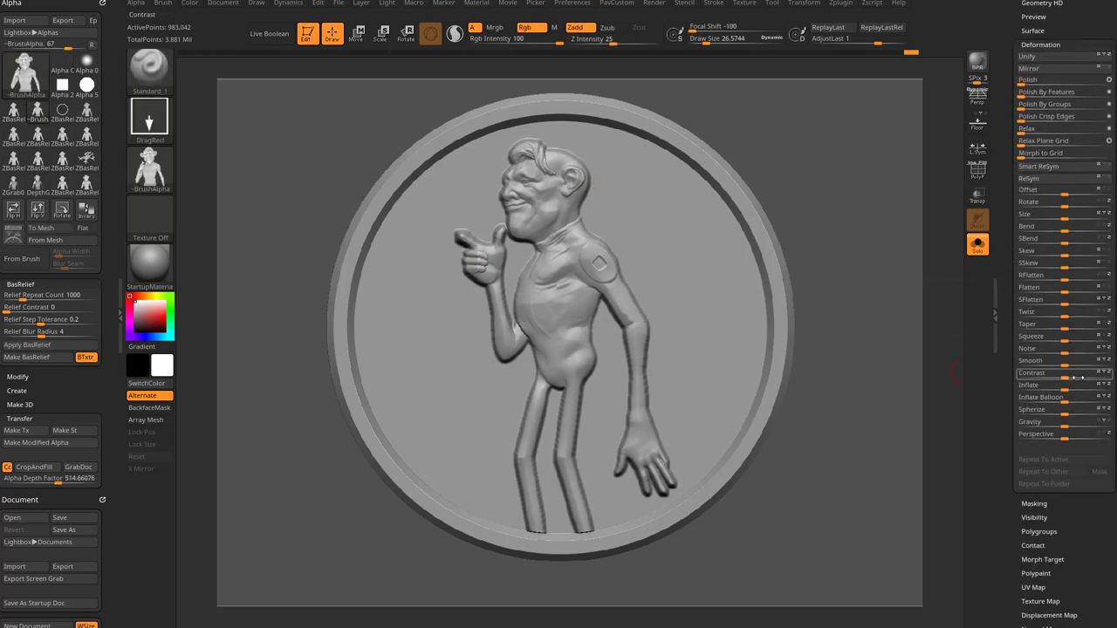
mouse_move(1073, 375)
left_mouse_down()
mouse_move(1102, 375)
mouse_move(1091, 374)
left_mouse_up()
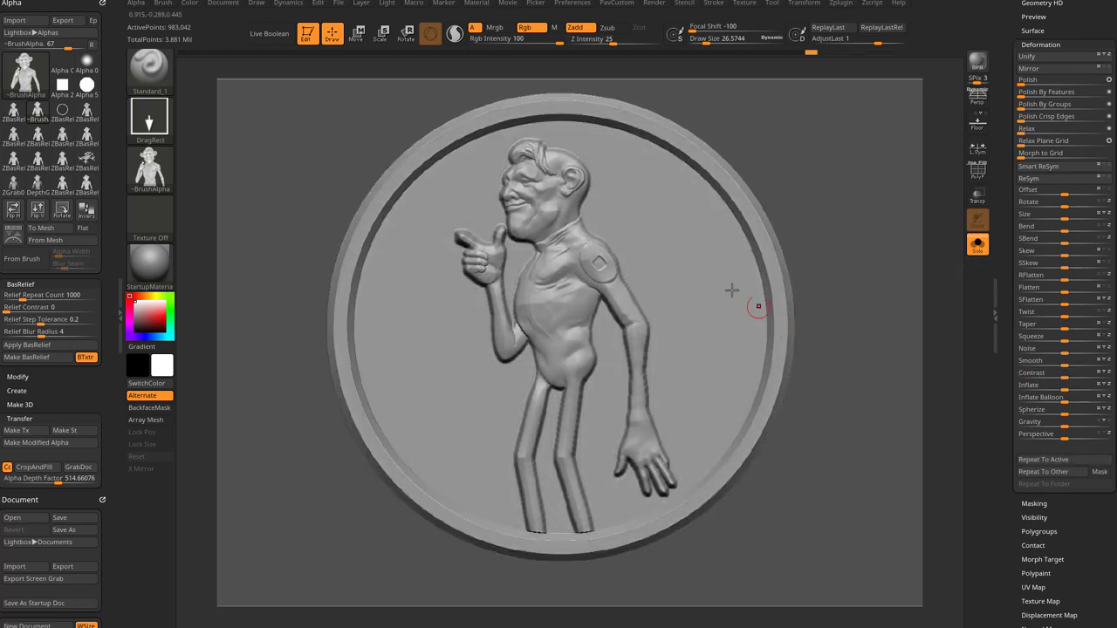
key("w")
key("q")
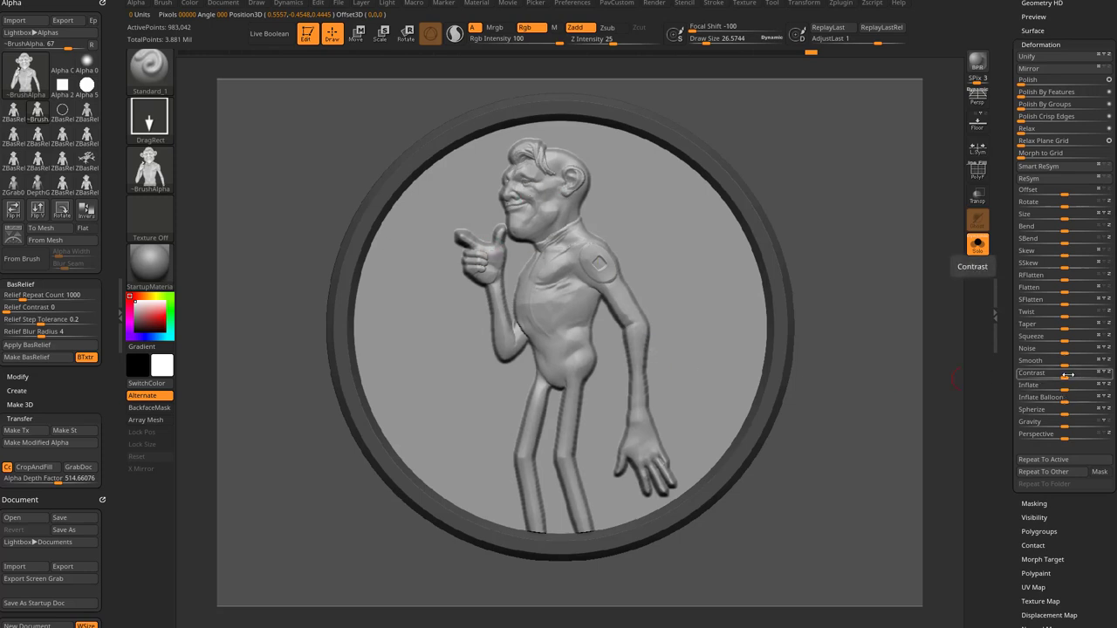
mouse_move(1069, 375)
left_mouse_down()
mouse_move(1113, 382)
mouse_move(1019, 378)
mouse_move(1064, 385)
left_mouse_up()
Step: Choose the ContrastTarget brush and set its Draw Size to about 121
key("b")
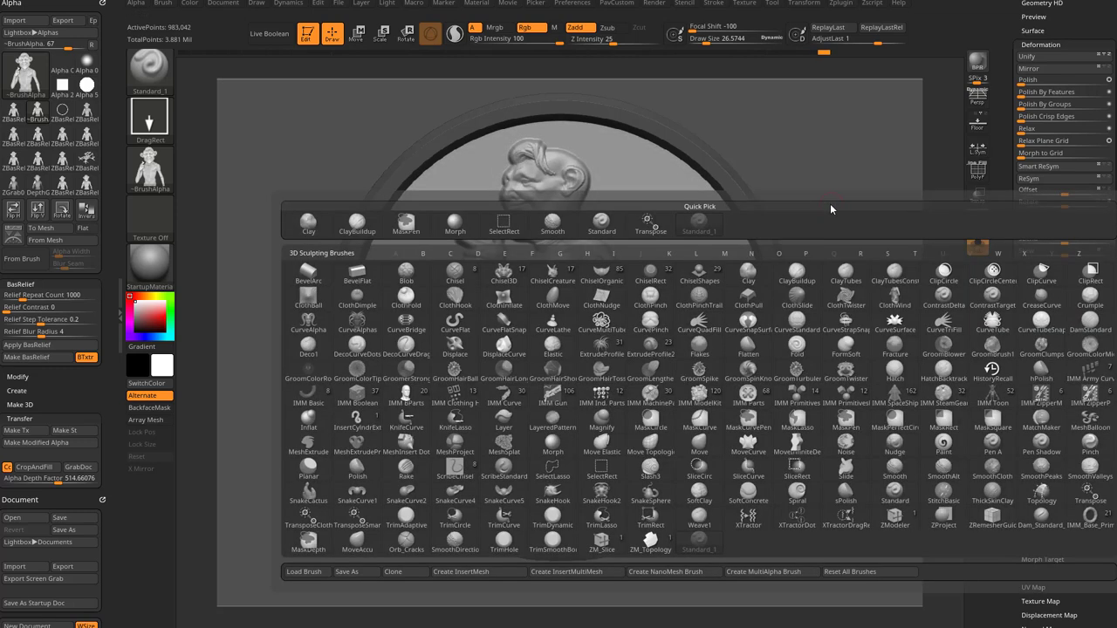
key("c")
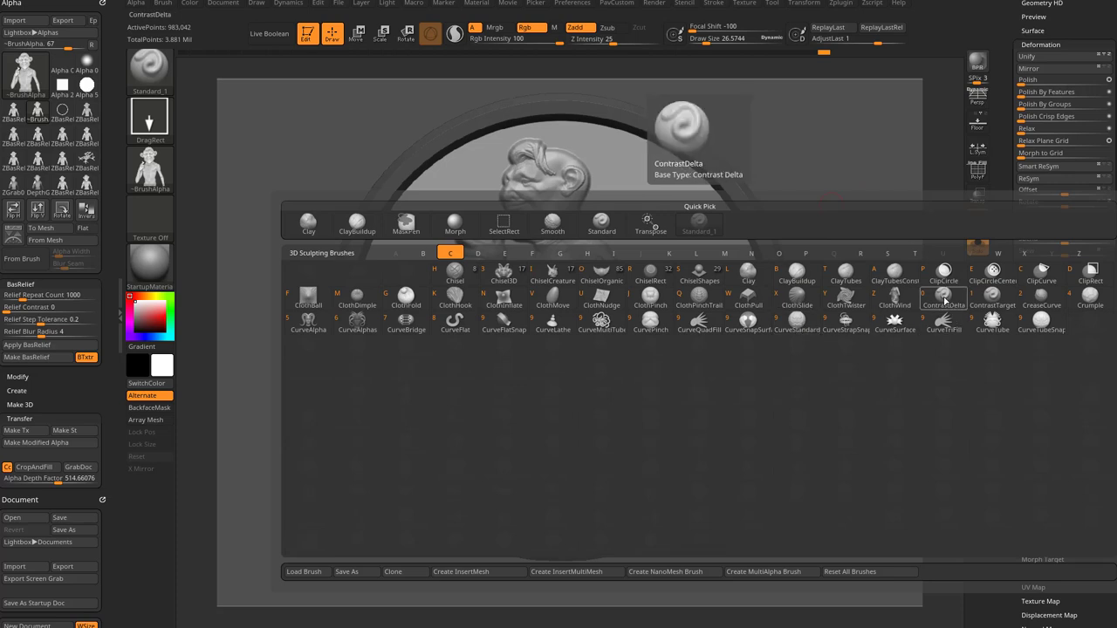
left_click(996, 301)
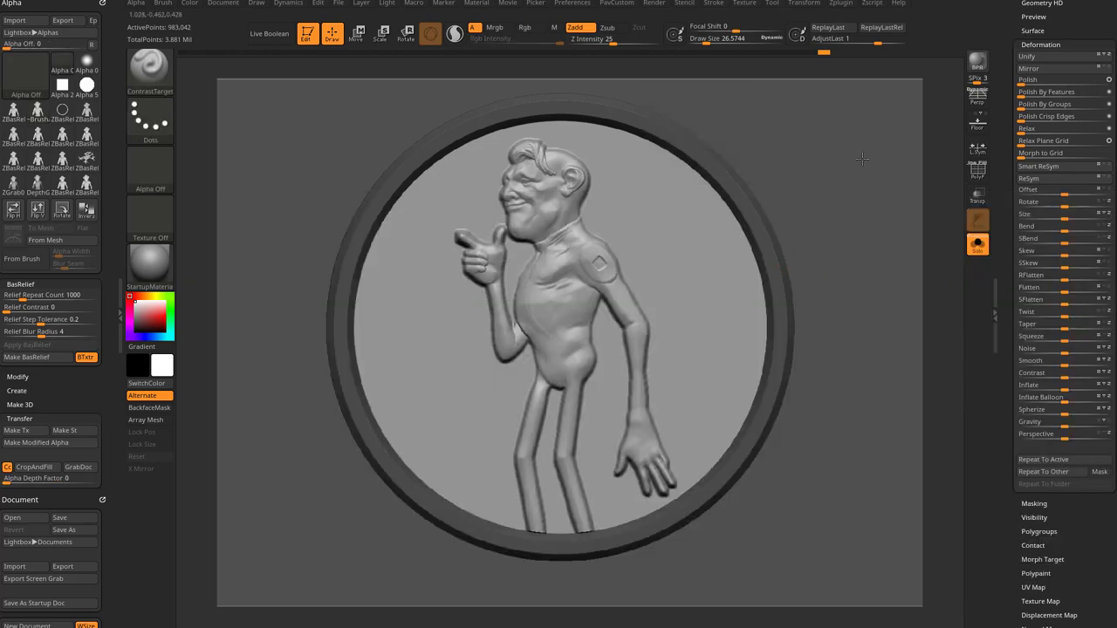
mouse_move(862, 159)
left_mouse_down("alt")
mouse_move(896, 207)
mouse_move(881, 231)
left_mouse_up("alt")
key("s")
left_click_drag(553, 304, 566, 303)
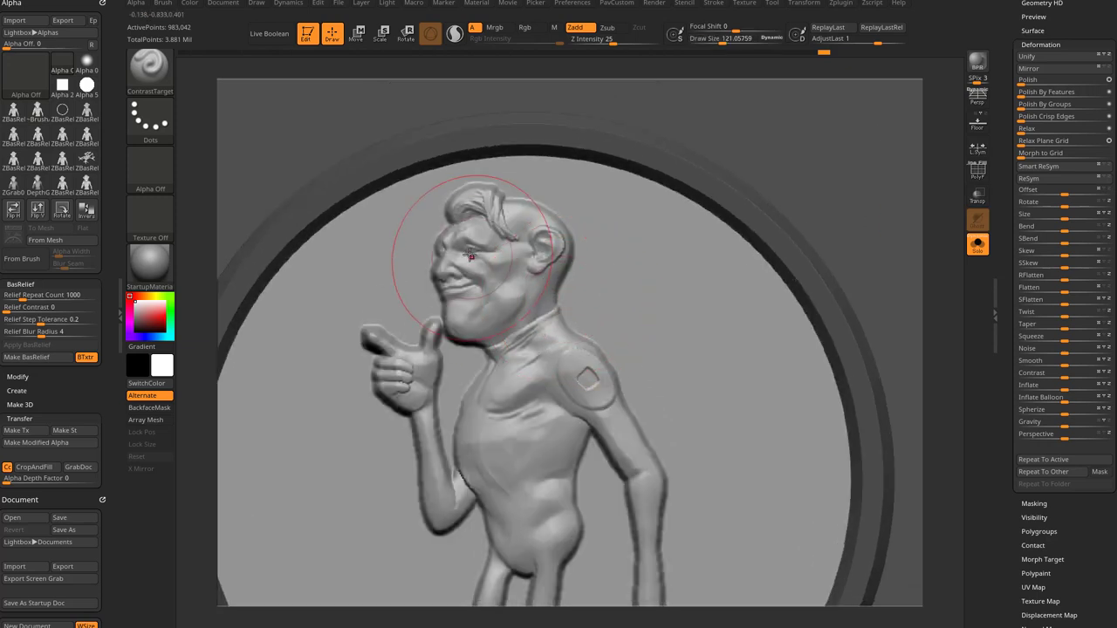
Step: Undo the last brush stroke, lower the Z Intensity to 13 and reduce the Draw Size to about 99
right_click_drag(471, 255, 550, 226, "alt")
key("ctrl")
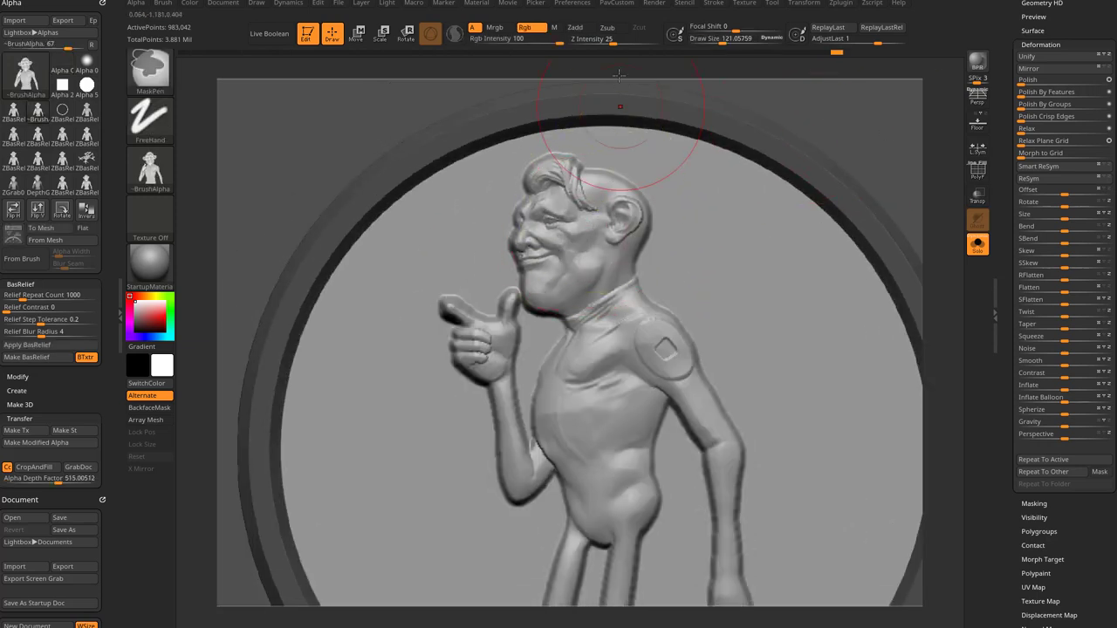
key("ctrl+z")
left_click_drag(612, 41, 601, 41)
key("bracketleft")
key("bracketleft")
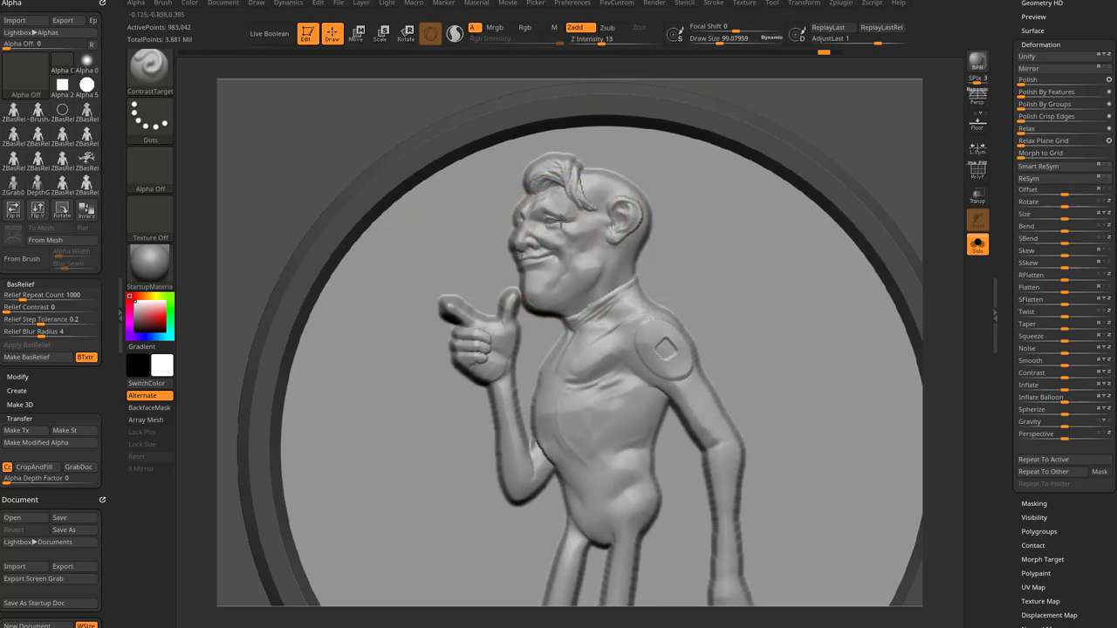
Step: Brush over the relief character's chest with ContrastTarget to sharpen its forms, and inspect the whole disc
left_click_drag(890, 188, 843, 113, "alt")
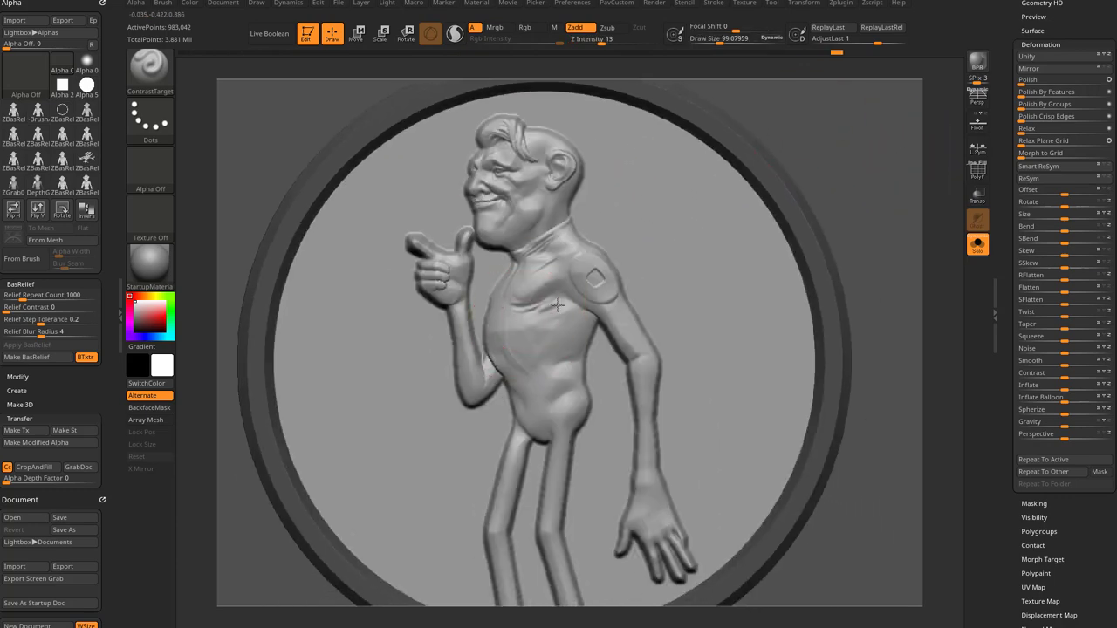
mouse_move(876, 199)
left_mouse_down("alt")
mouse_move(866, 134)
mouse_move(870, 242)
left_mouse_up("alt")
left_click_drag(513, 335, 554, 314)
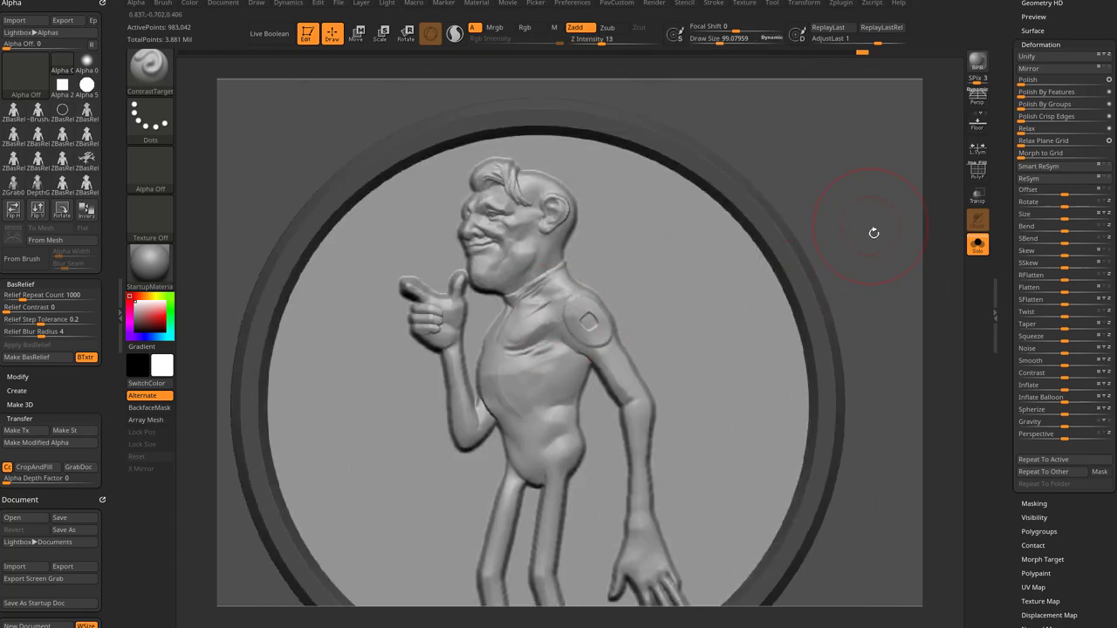
right_click_drag(873, 233, 881, 203)
right_click_drag(846, 106, 878, 202)
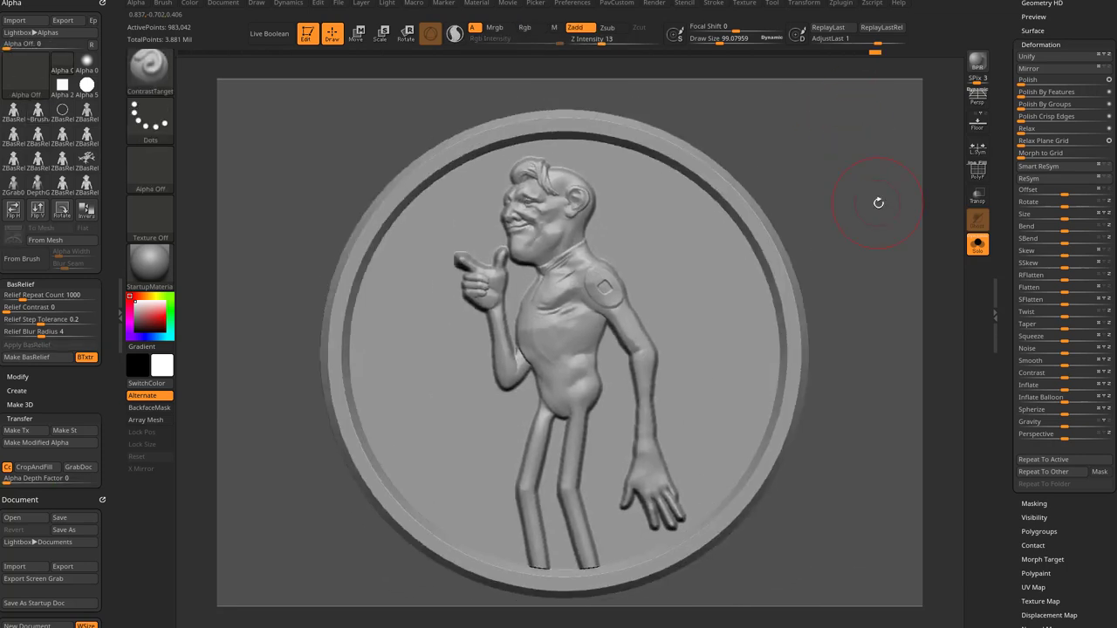